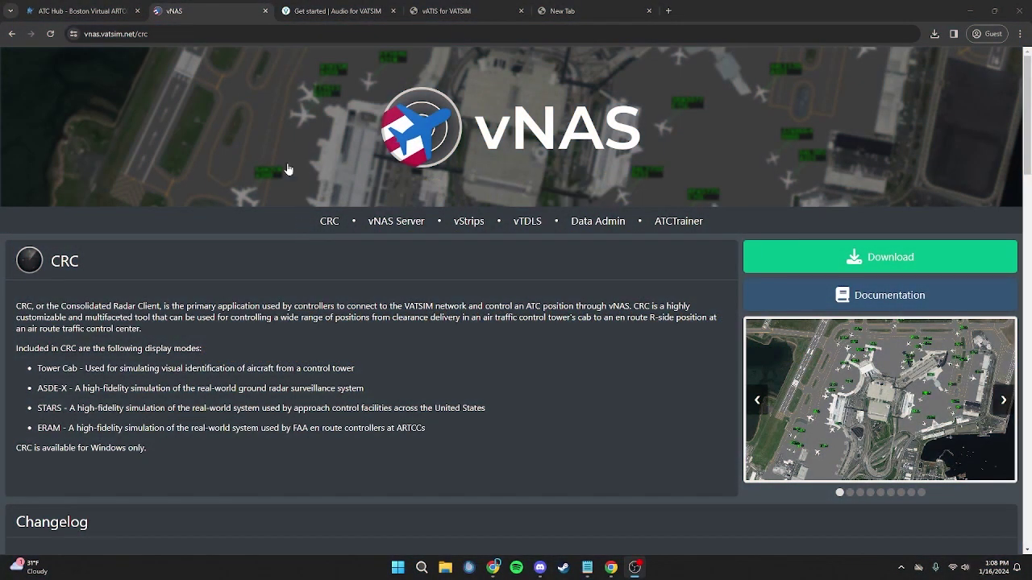
Step: Review the CRC download page on the vNAS site and open the CRC setup instructions on the Audio for VATSIM site
left_click_drag(156, 35, 79, 36)
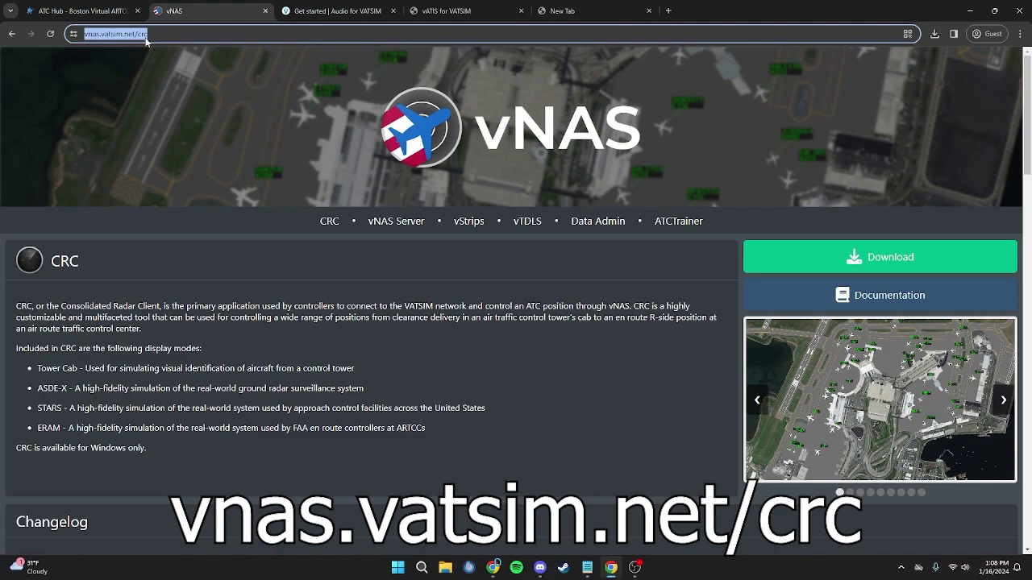
left_click(373, 300)
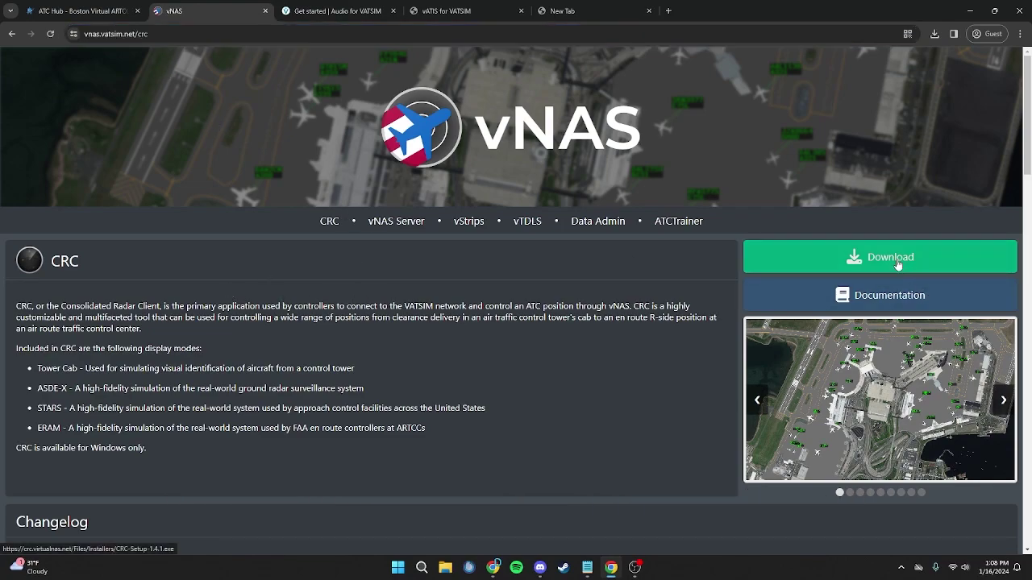
left_click(323, 11)
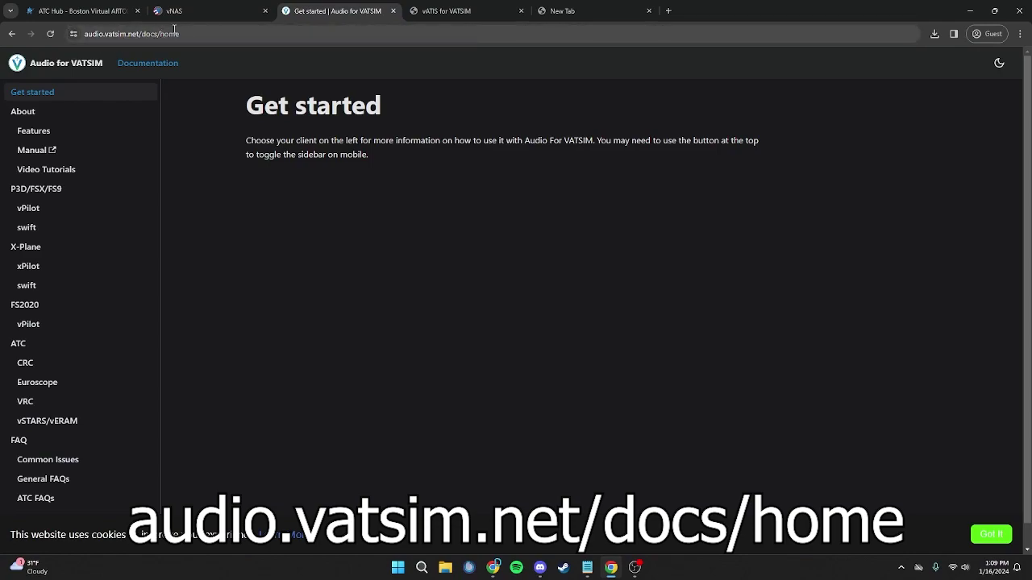
left_click(25, 365)
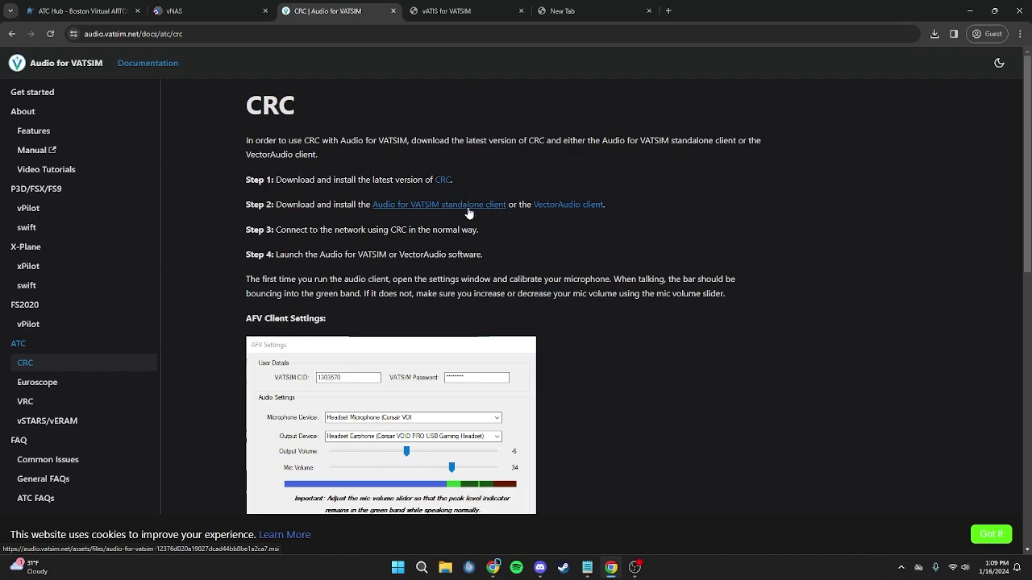
Step: Open the vATIS for VATSIM site and go to its download releases page on GitHub
left_click(460, 10)
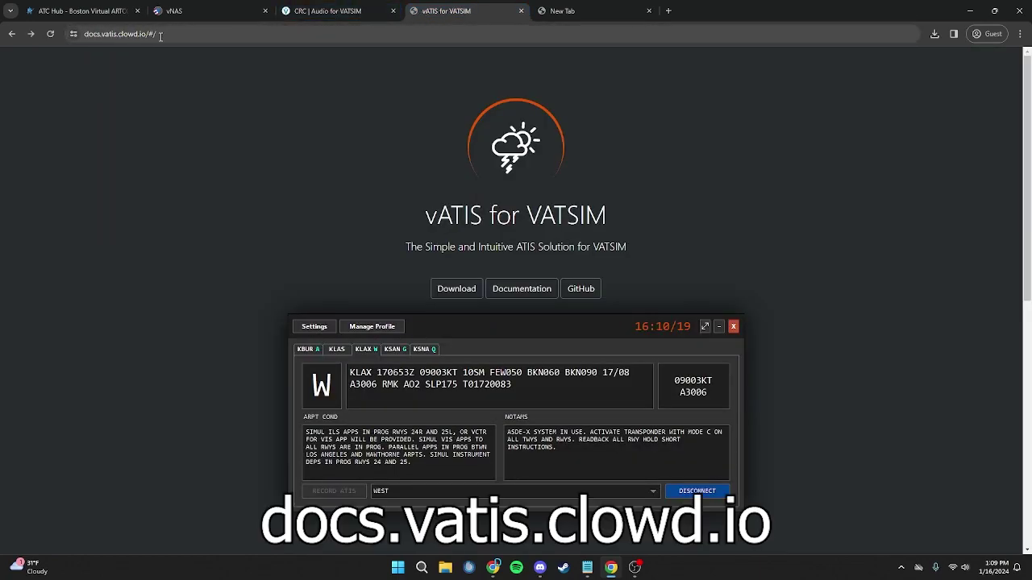
left_click(462, 291)
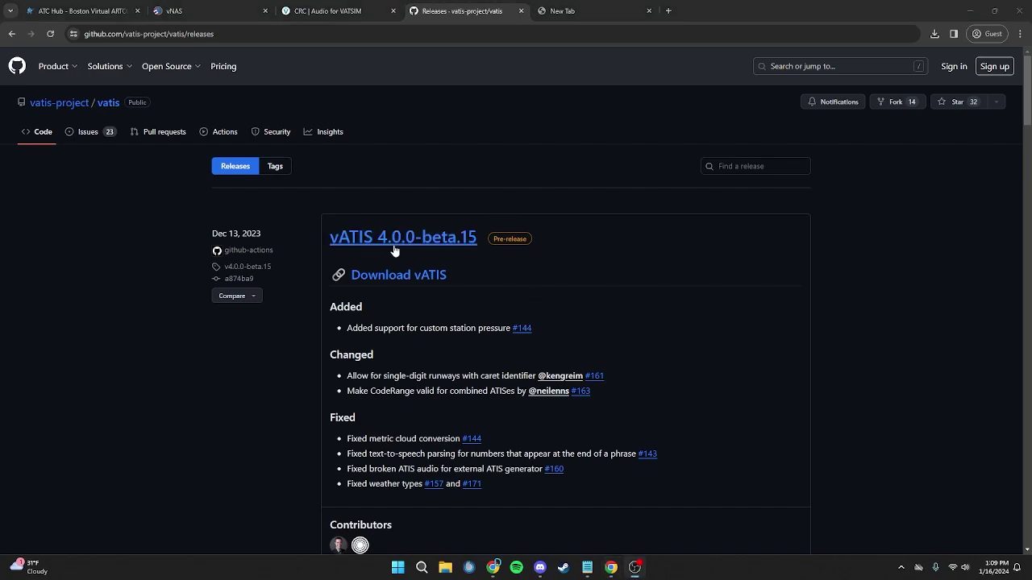
Step: Open the controlling resources page on the Boston Virtual ARTCC hub and find the vATIS Profiles download
left_click(87, 11)
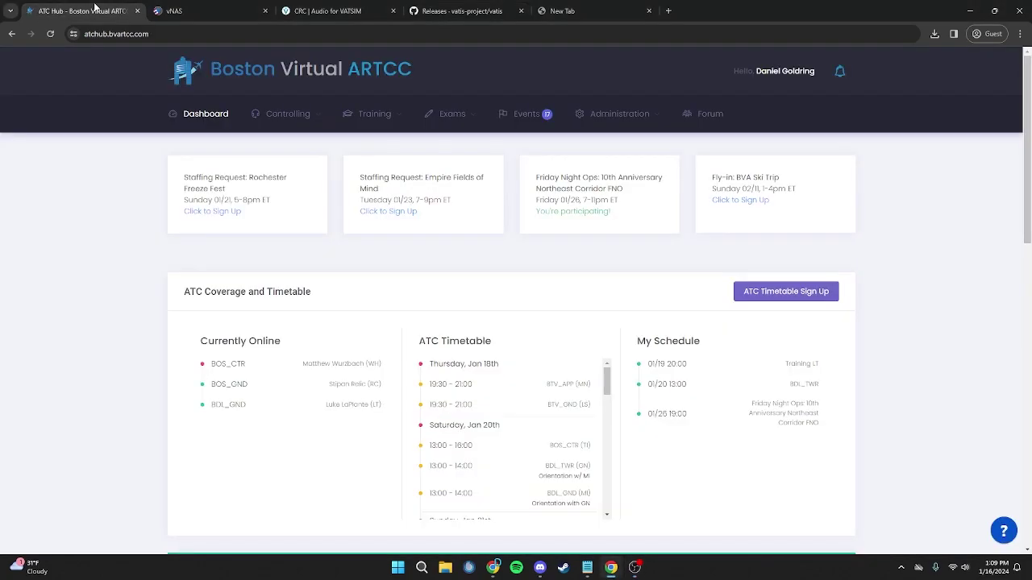
left_click(287, 117)
left_click(280, 160)
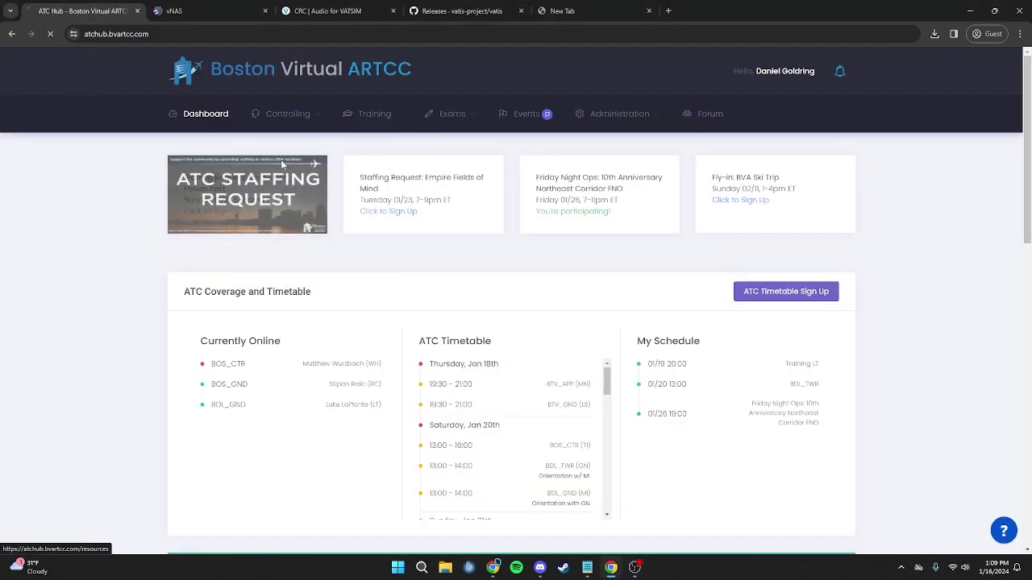
scroll(239, 203, "down", 2)
scroll(234, 242, "down", 8)
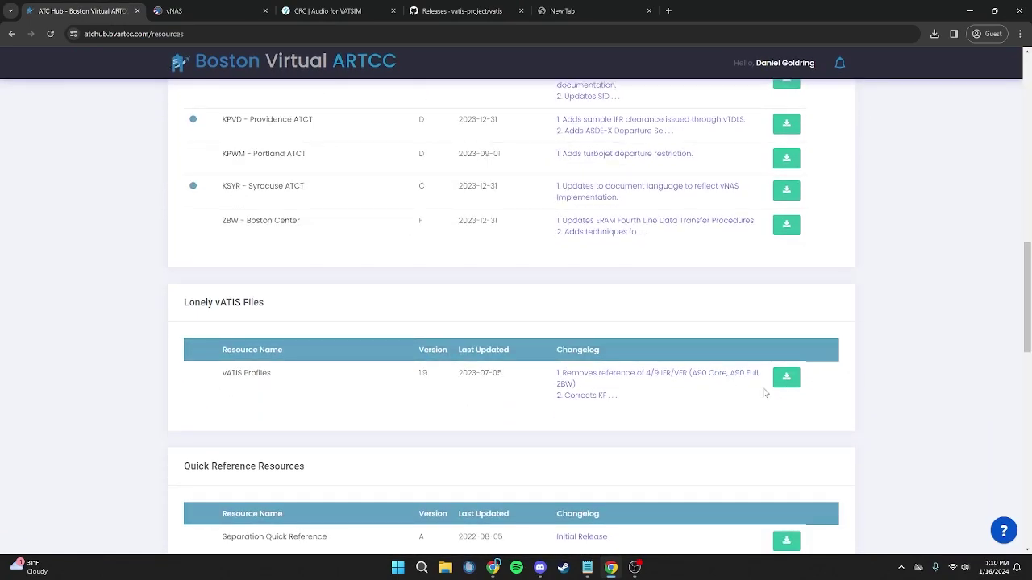
Step: Switch to CRC and check the installation status of Boston ARTCC - ZBW among the installed ARTCCs
key("super+e")
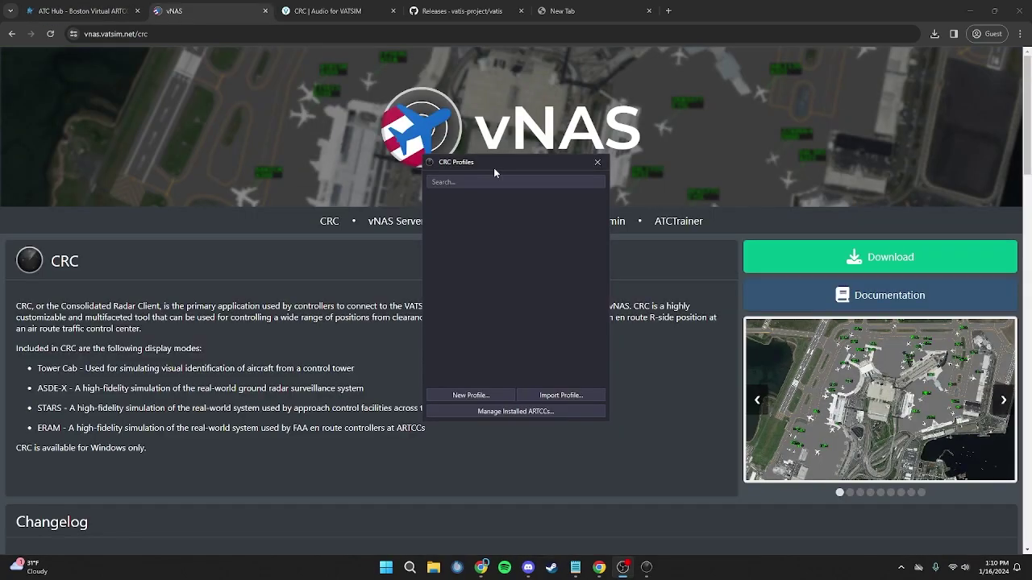
left_click(524, 413)
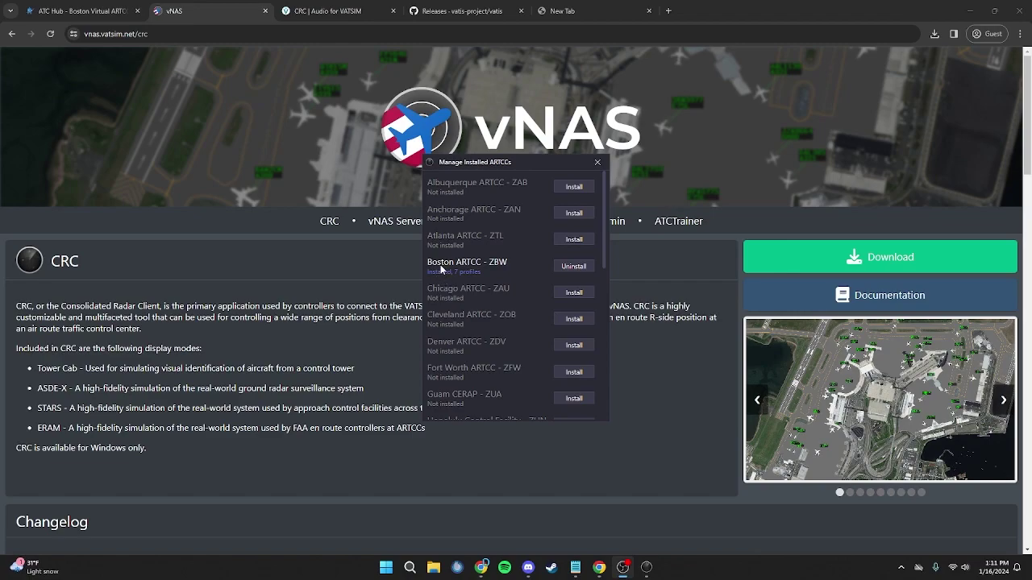
left_click(596, 164)
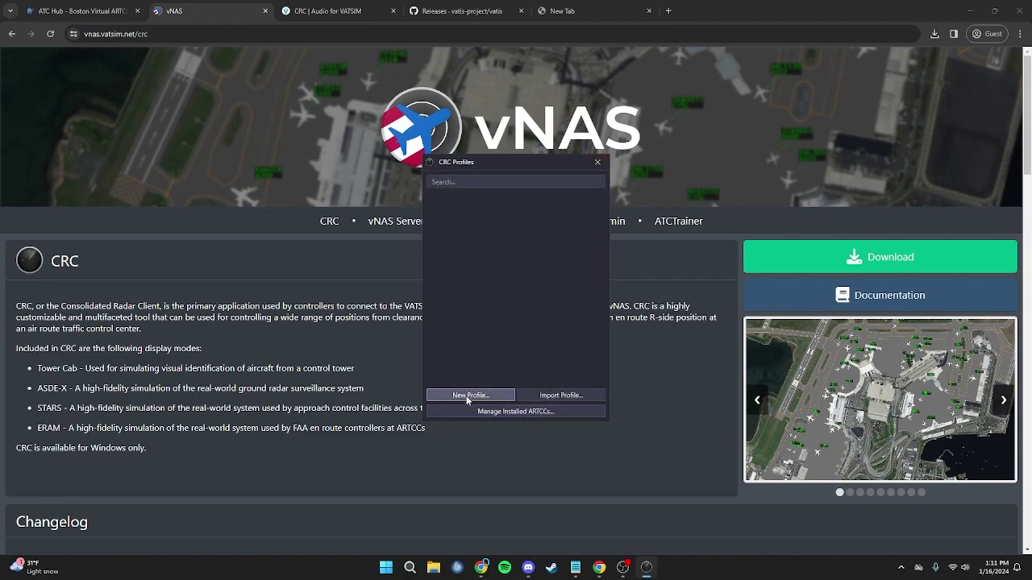
Step: Start a new CRC profile with Boston ARTCC - ZBW as the ARTCC and BDL - Bradley ATCT as the facility
left_click(459, 399)
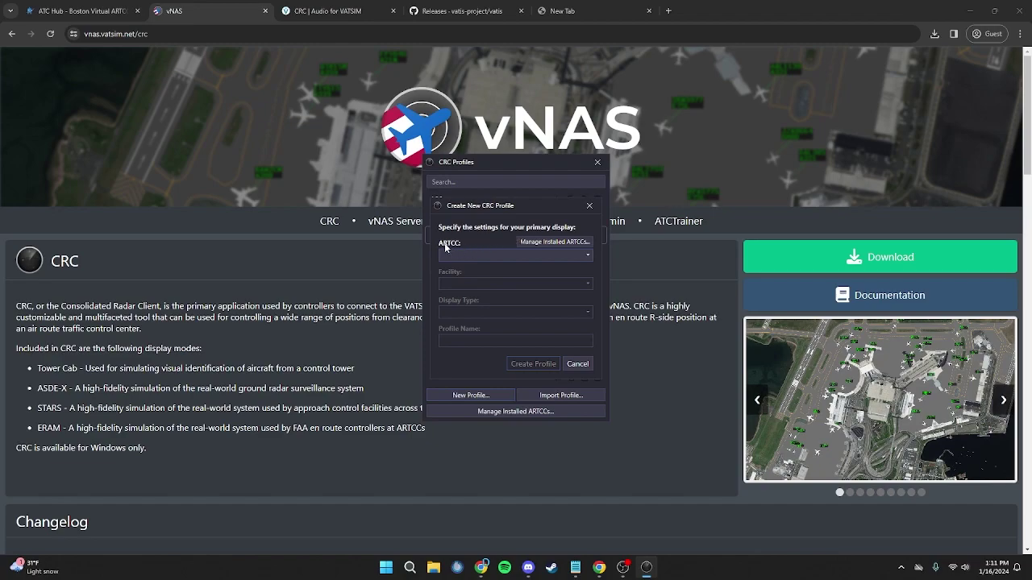
left_click(464, 254)
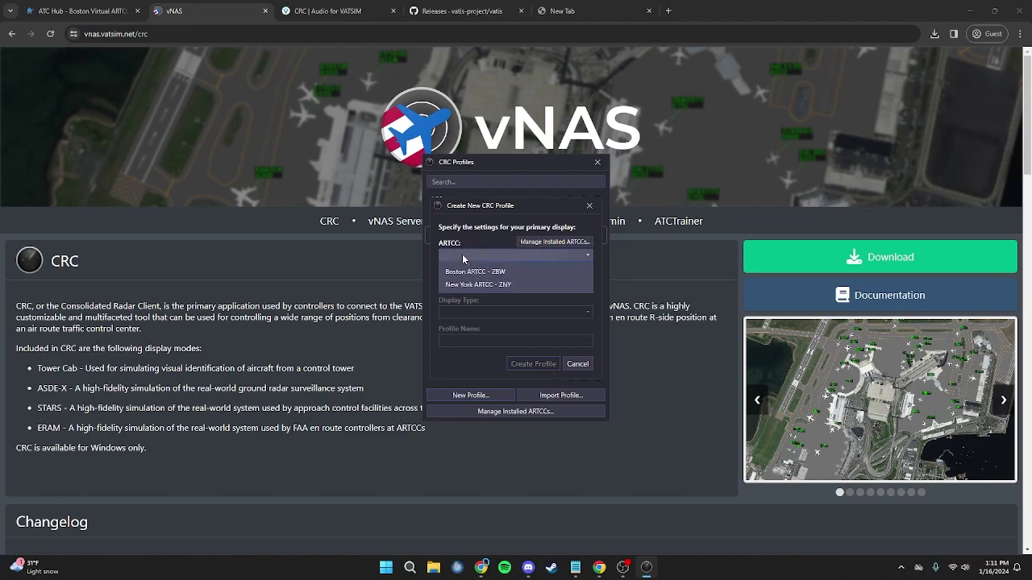
left_click(465, 275)
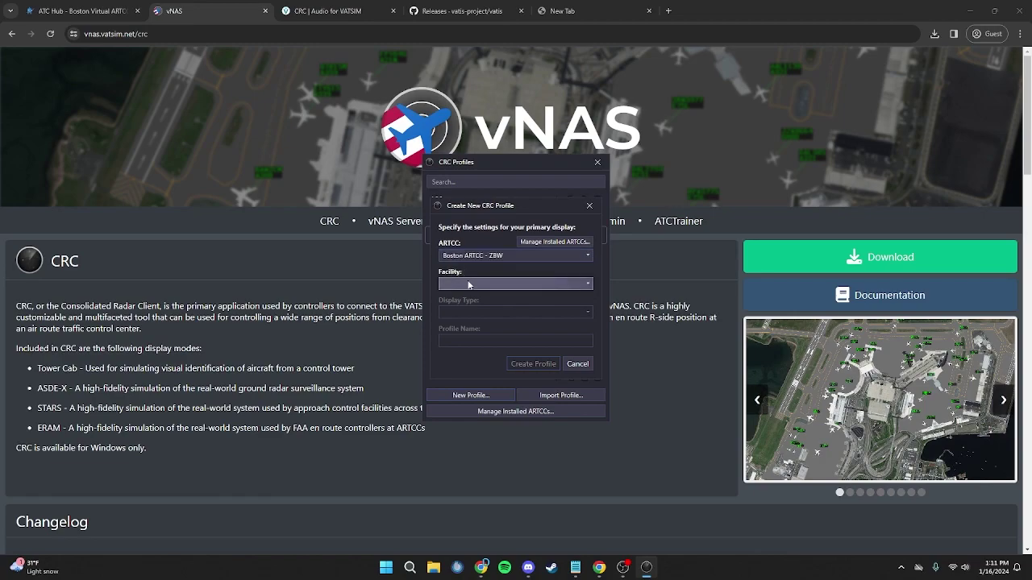
left_click(469, 285)
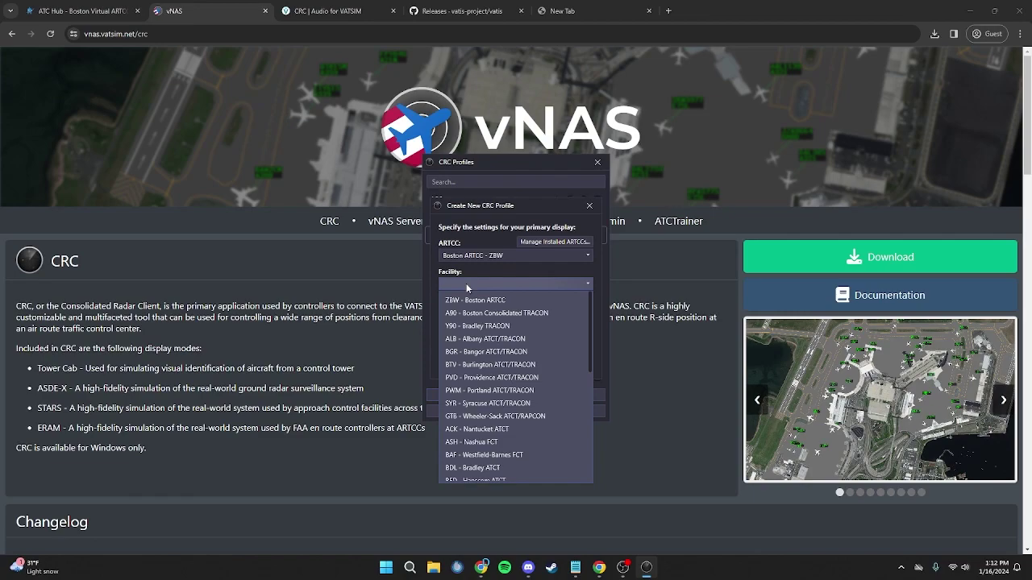
scroll(458, 458, "down", 1)
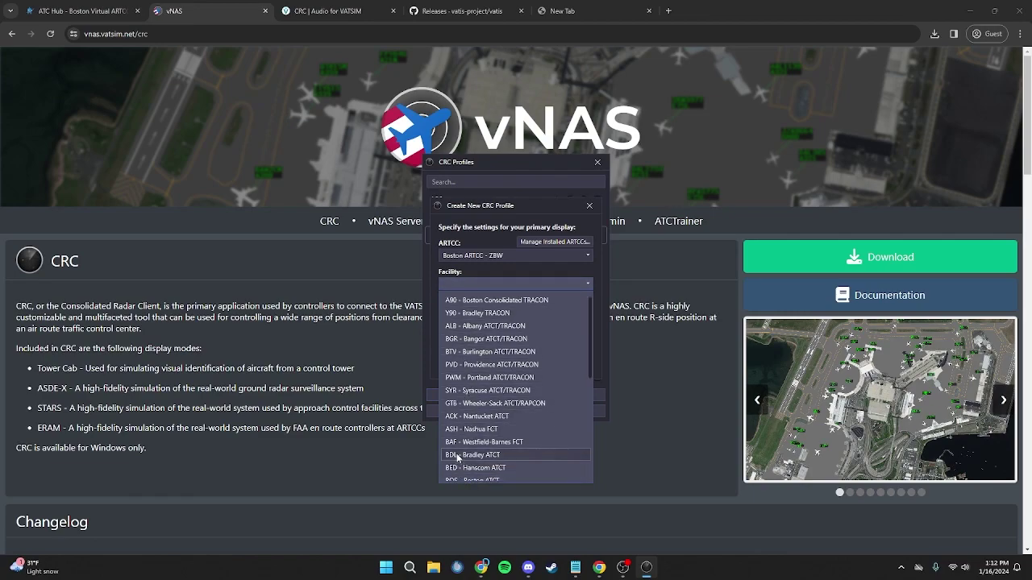
left_click(504, 461)
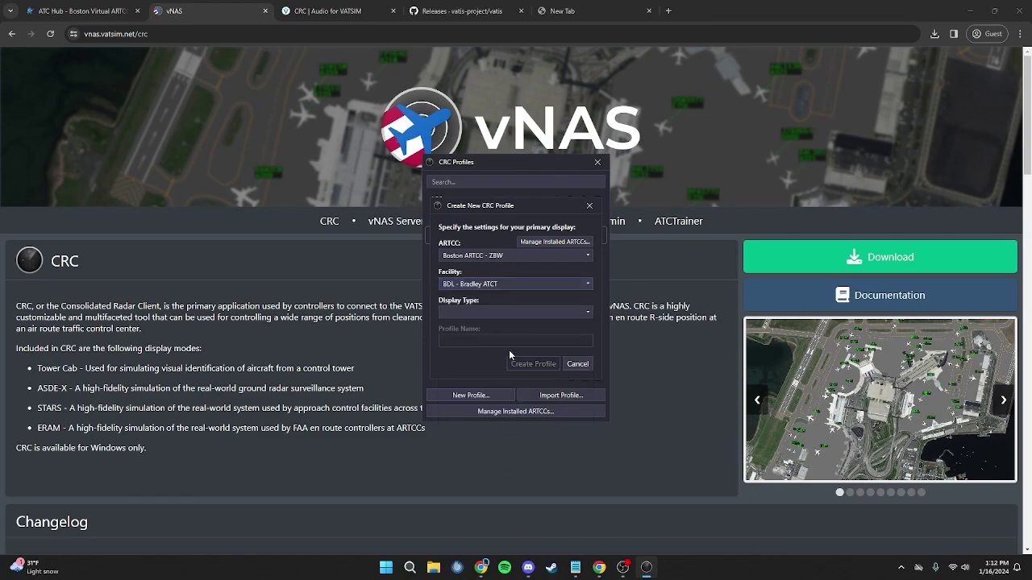
Step: Set the profile's display type to ASDE-X, name it BDL ATCT, and create it
left_click(478, 313)
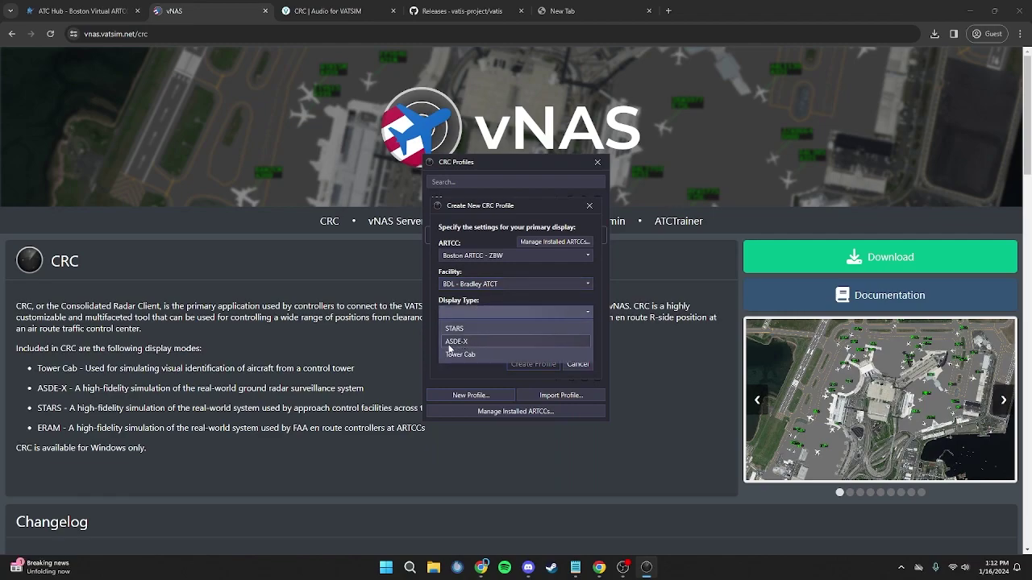
left_click(474, 342)
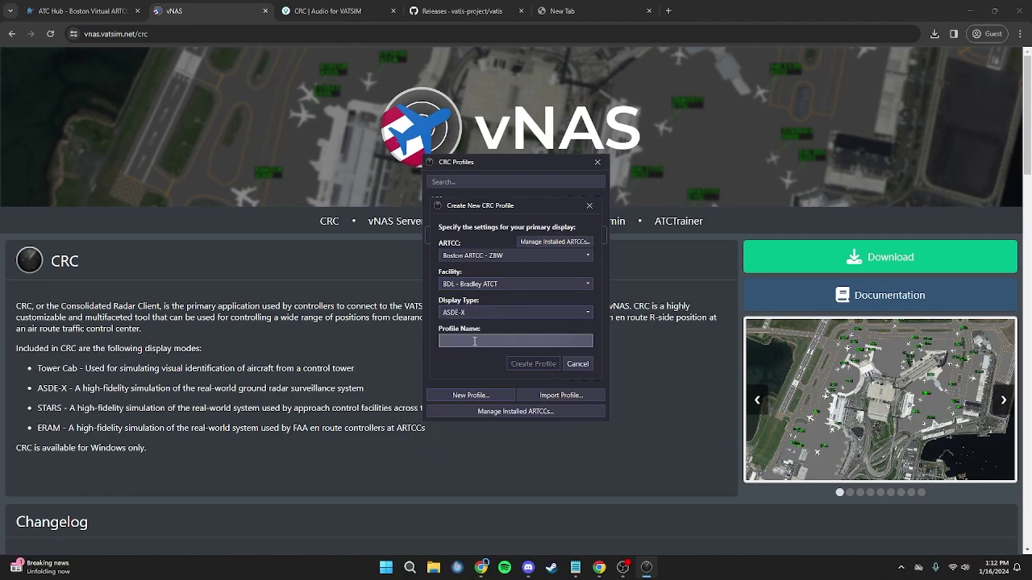
left_click(465, 339)
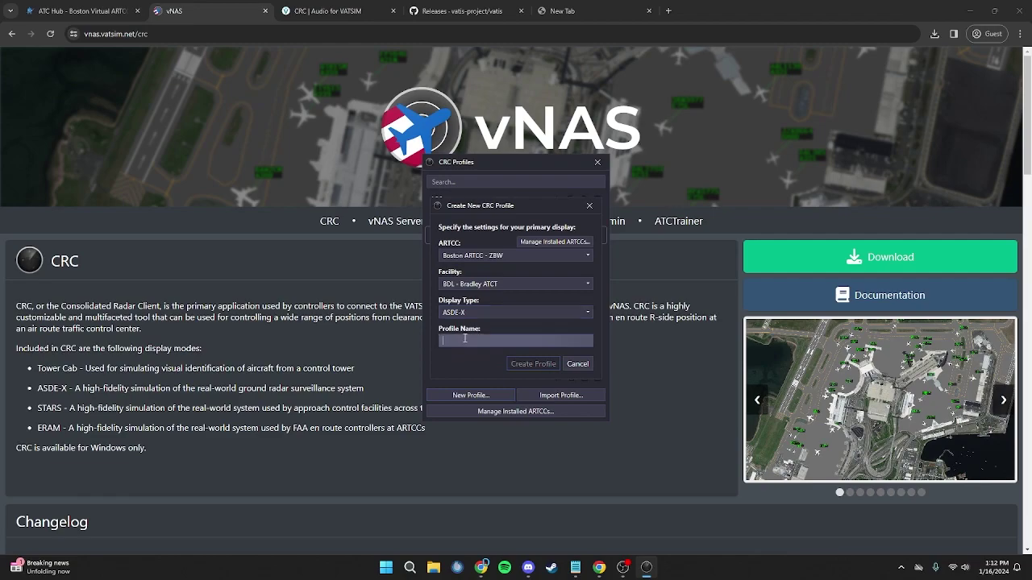
type("BDL A")
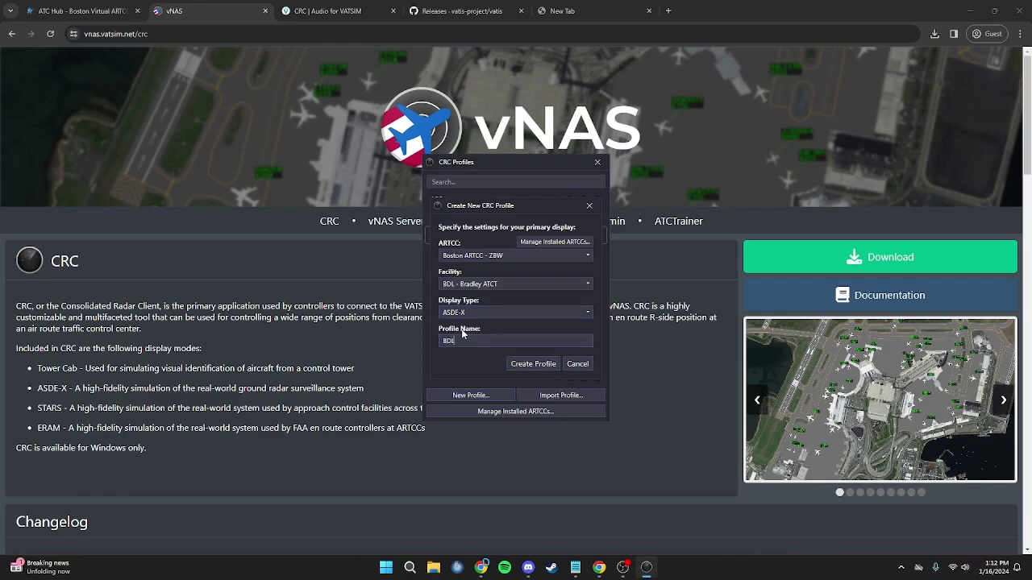
type("TCT")
left_click(528, 364)
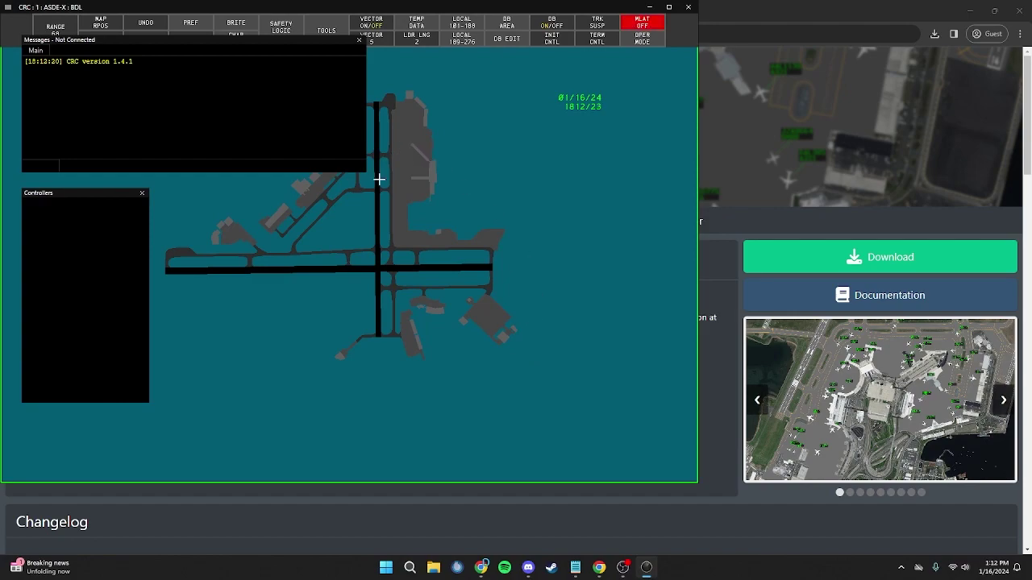
Step: Maximize the ASDE-X display and move the Messages and Controllers windows clear of the airport map
left_click(668, 7)
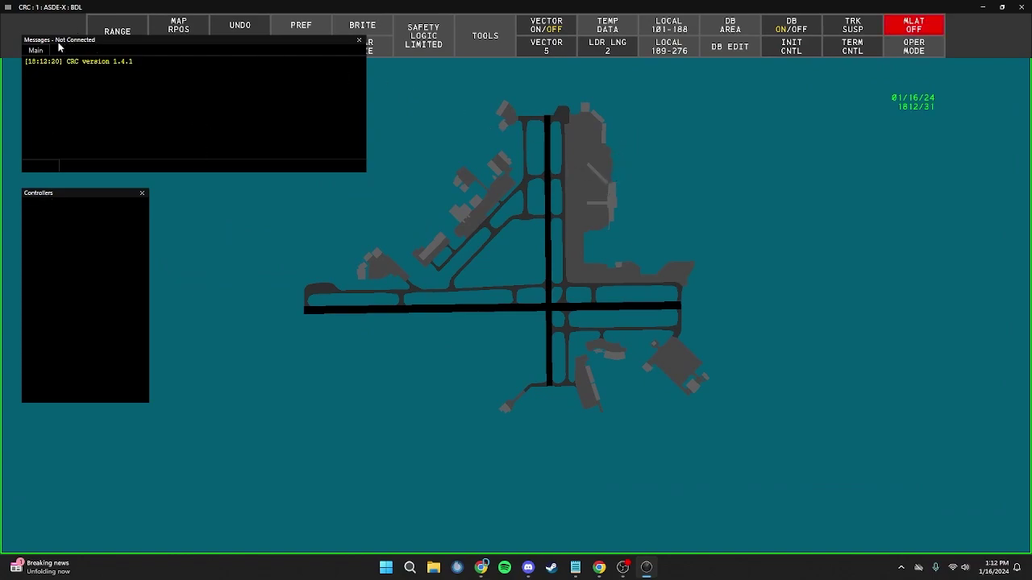
left_click_drag(63, 39, 726, 448)
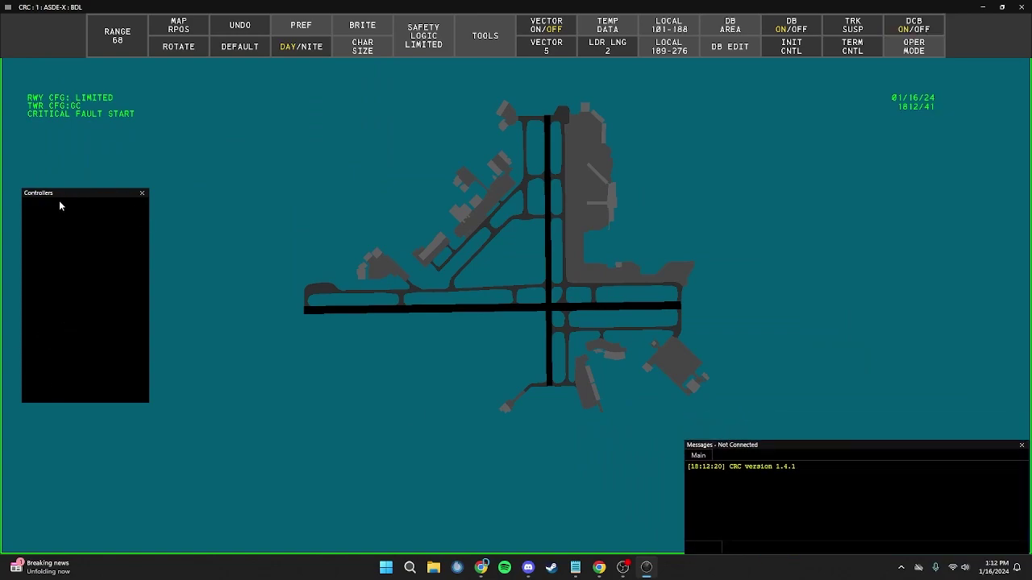
left_click_drag(52, 194, 56, 199)
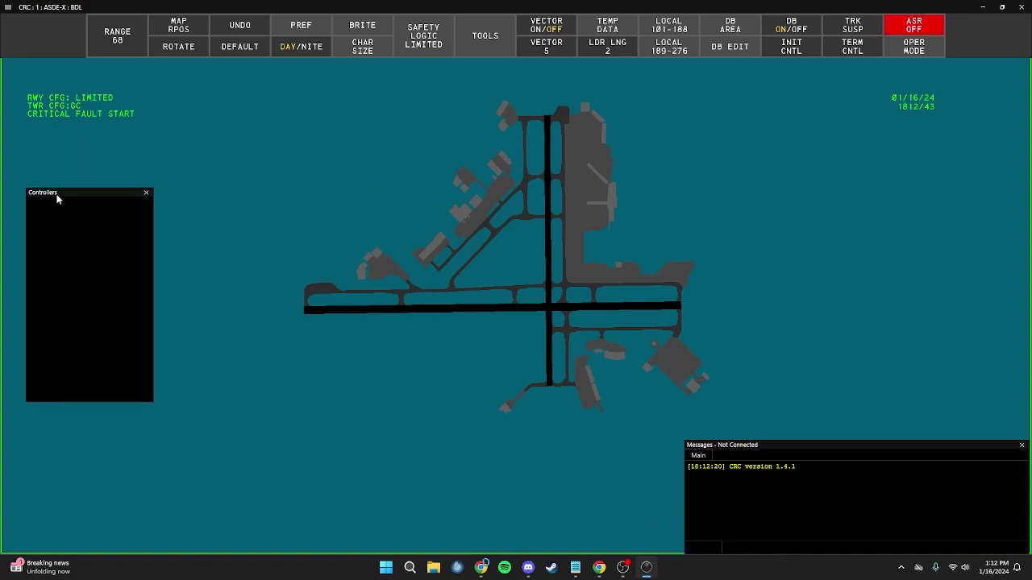
key("ctrl+l")
key("Tab")
key("Tab")
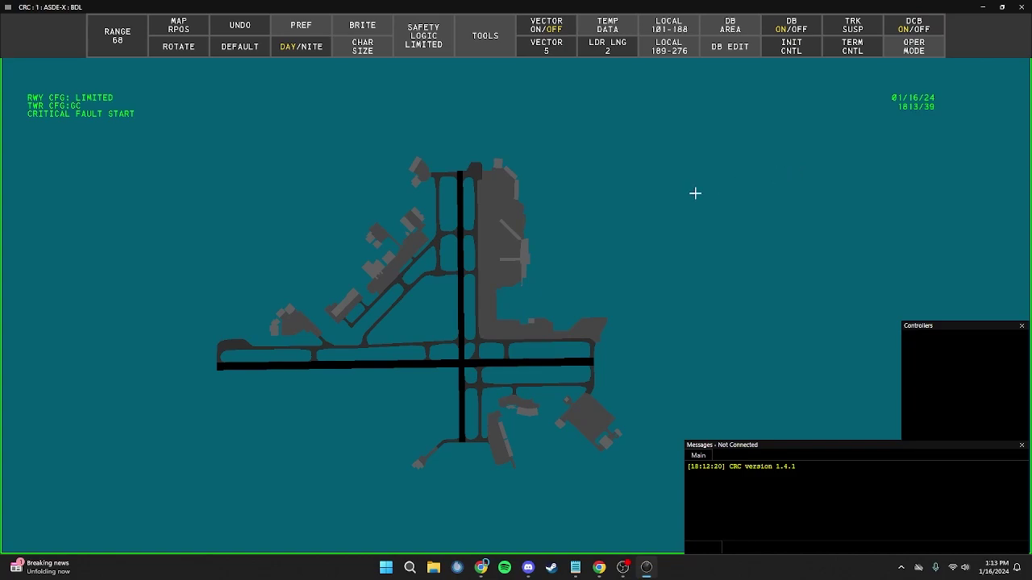
Step: Add a STARS display window for BDL - Bradley ATCT, Bradley Tower area, with initial position Local Control - 120.300, and maximize it
left_click(10, 9)
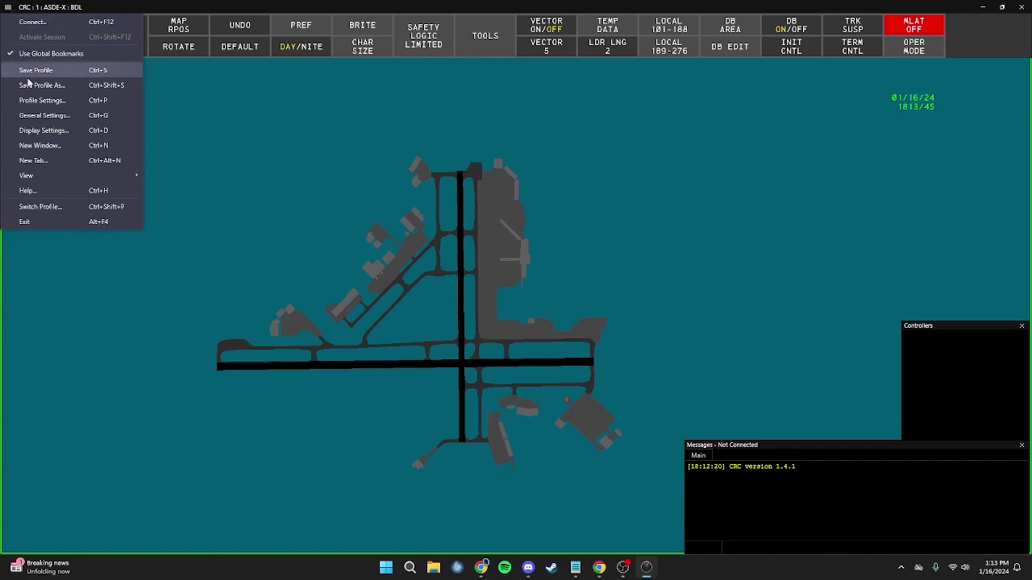
left_click(73, 150)
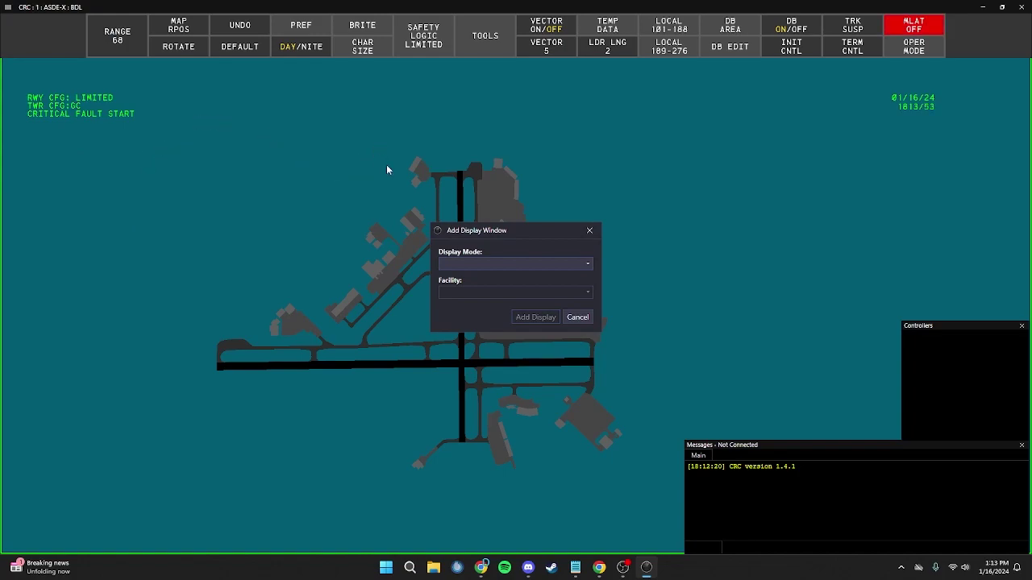
left_click(453, 266)
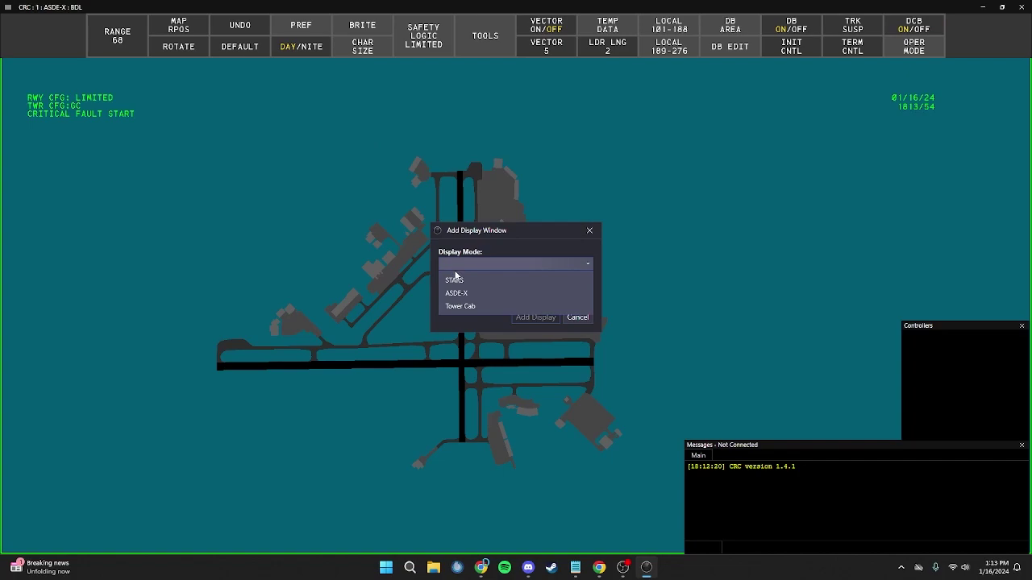
left_click(456, 280)
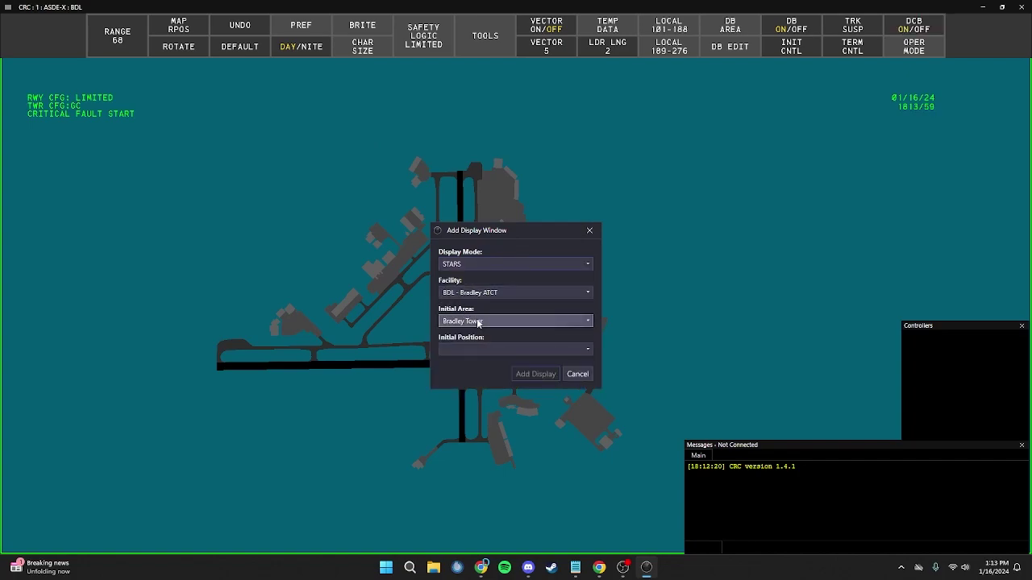
left_click(448, 350)
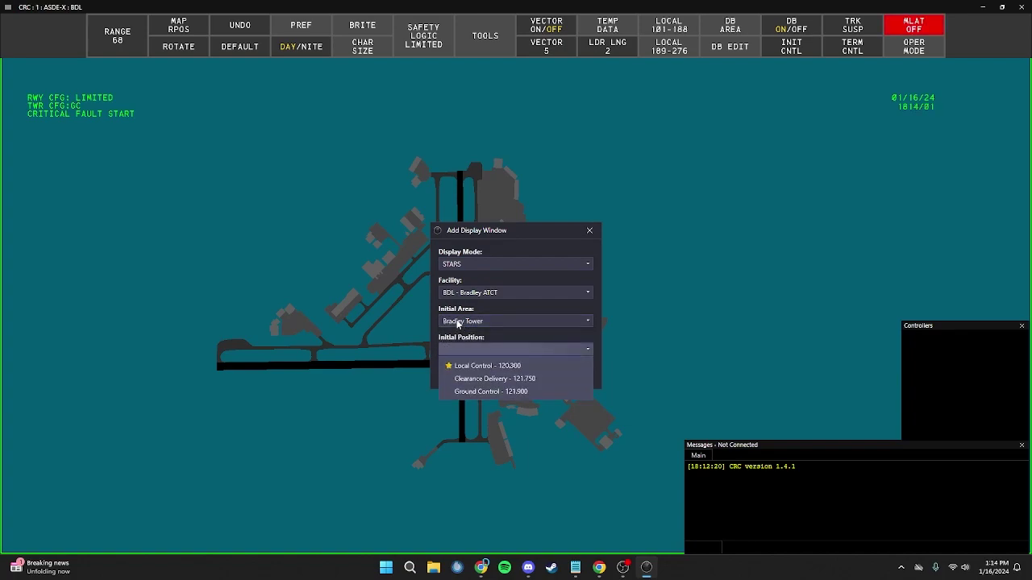
left_click(466, 367)
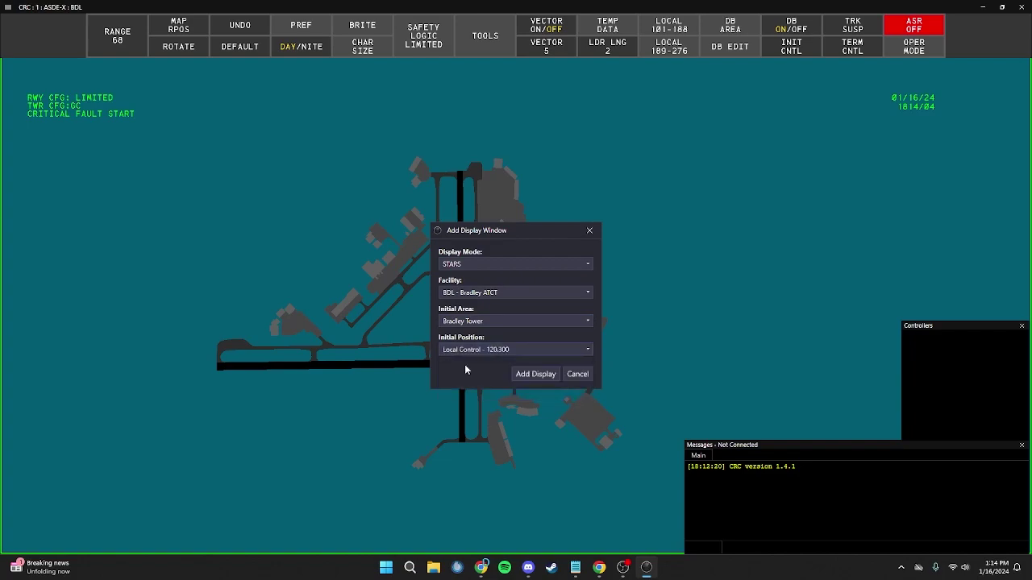
left_click(465, 352)
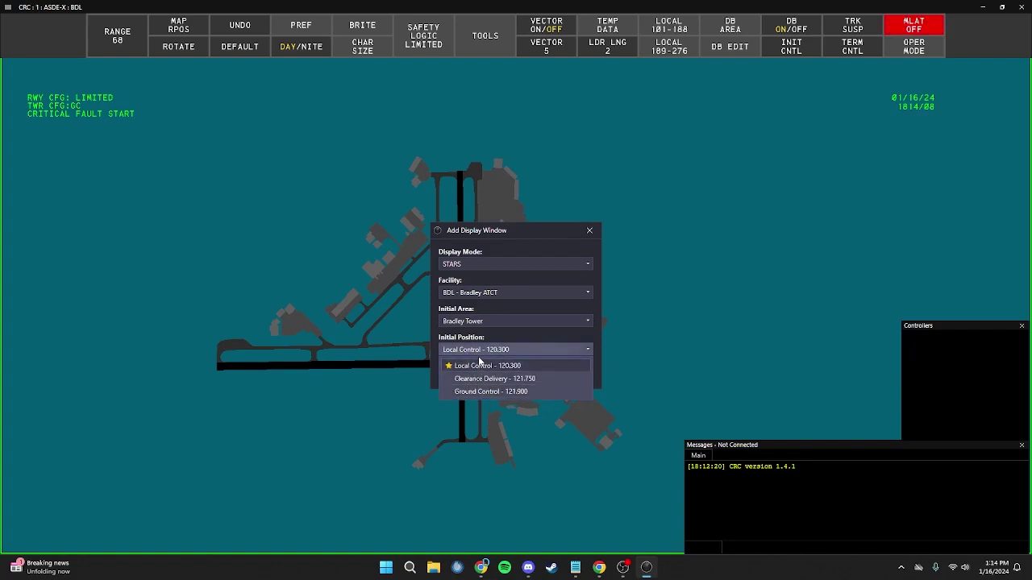
left_click(482, 363)
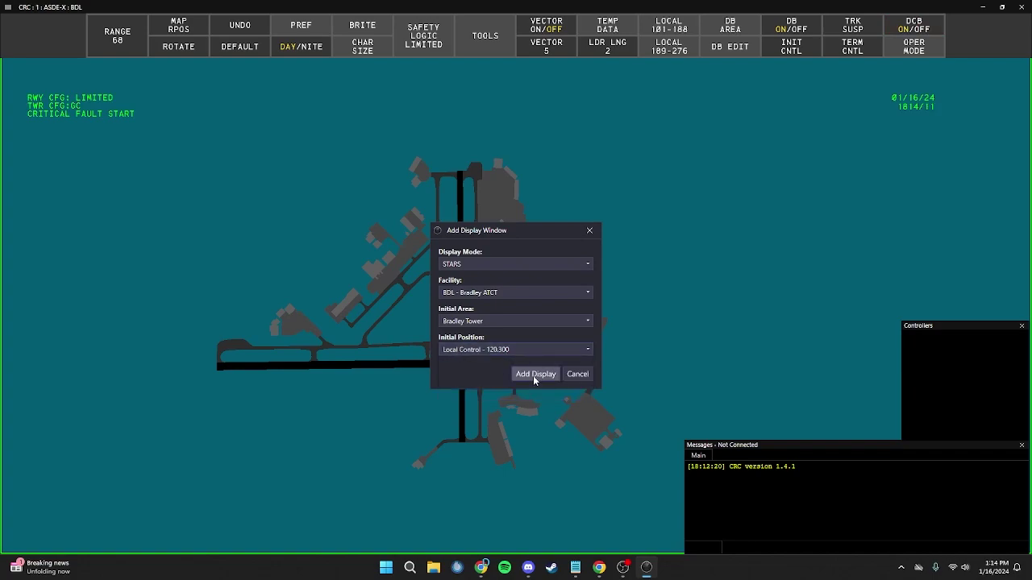
left_click(532, 375)
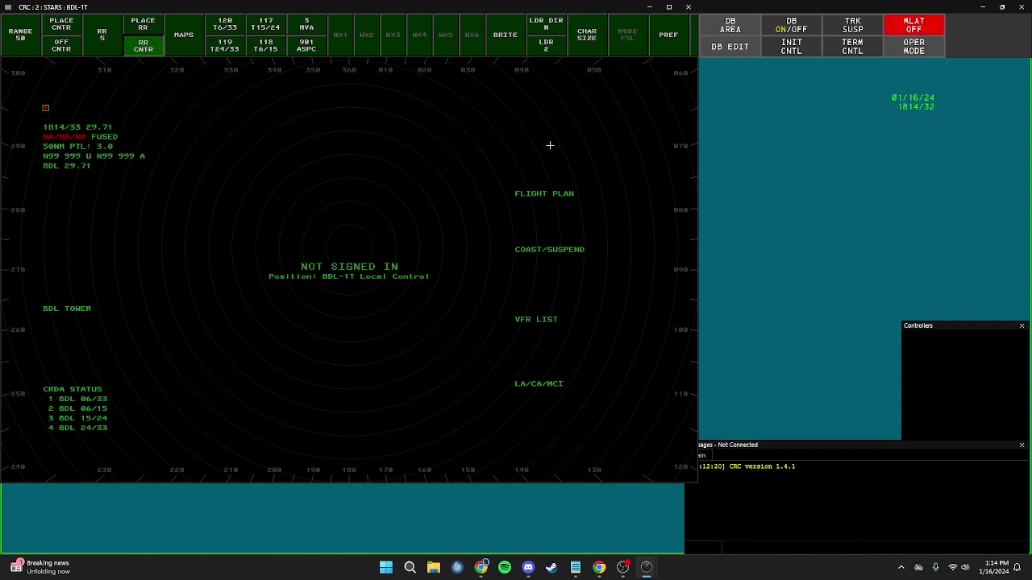
left_click(668, 7)
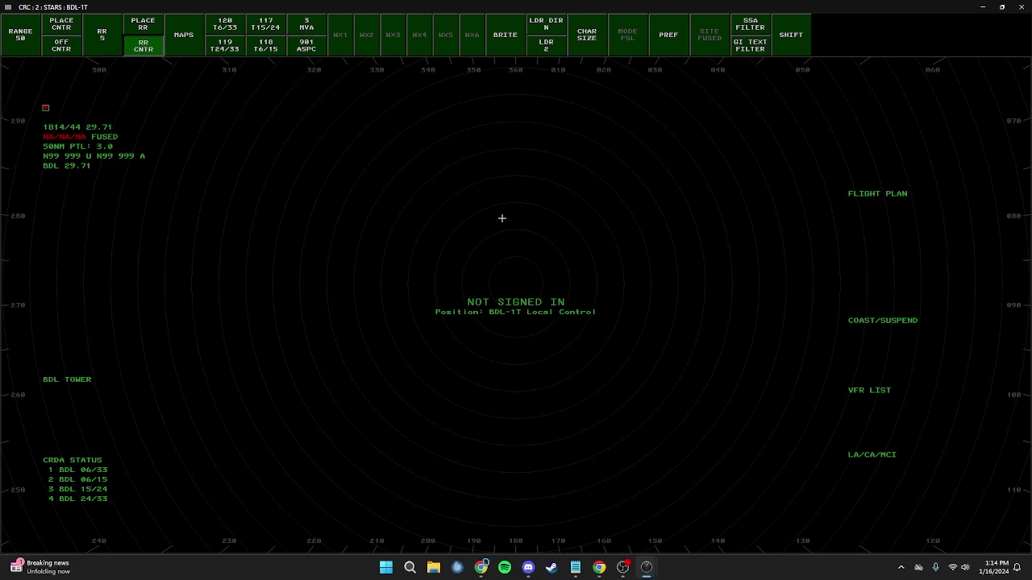
Step: Hide the Flight Plan and Coast/Suspend lists on the STARS display with multifunction commands T and TC
key("F7")
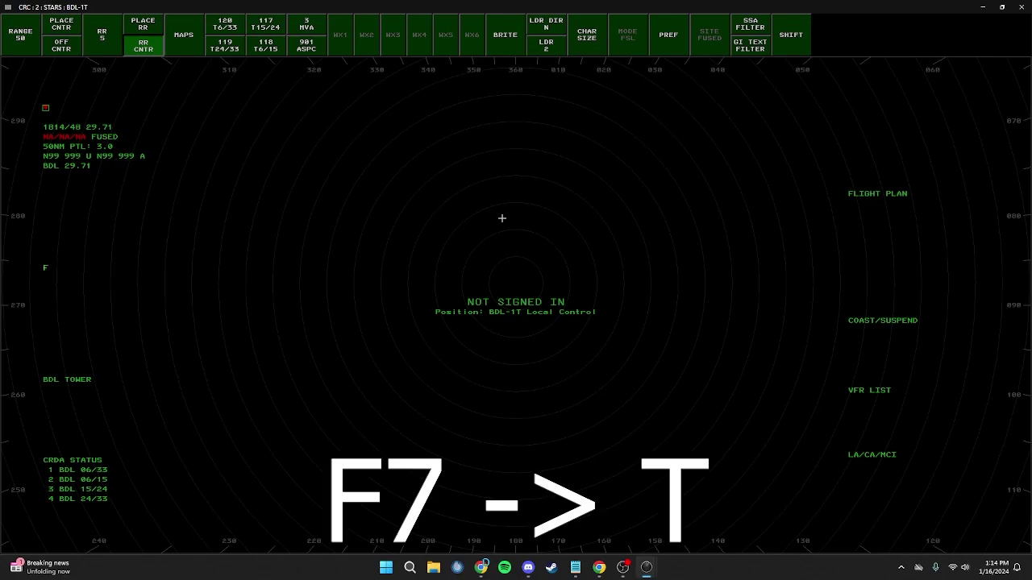
key("Return")
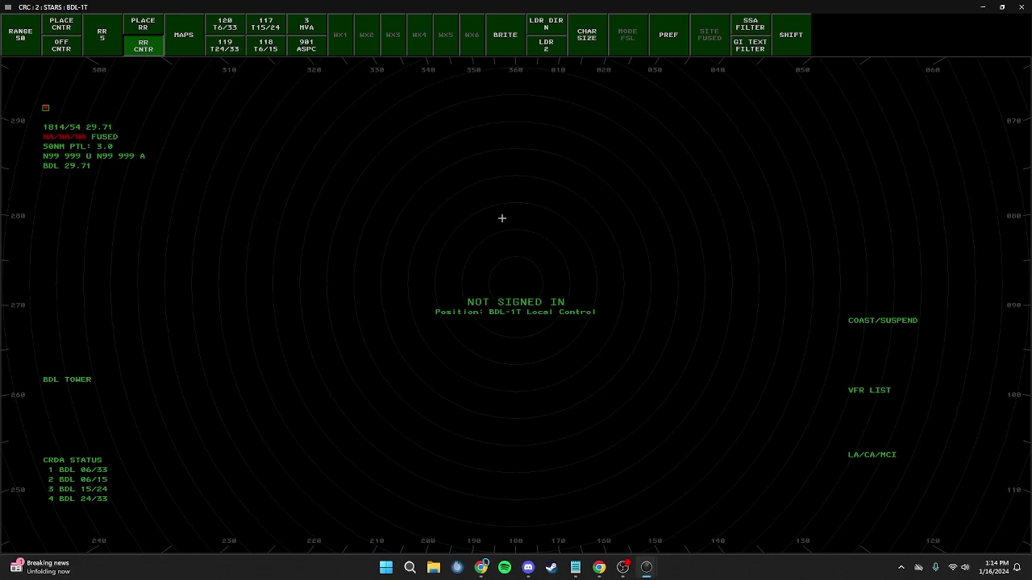
key("F7")
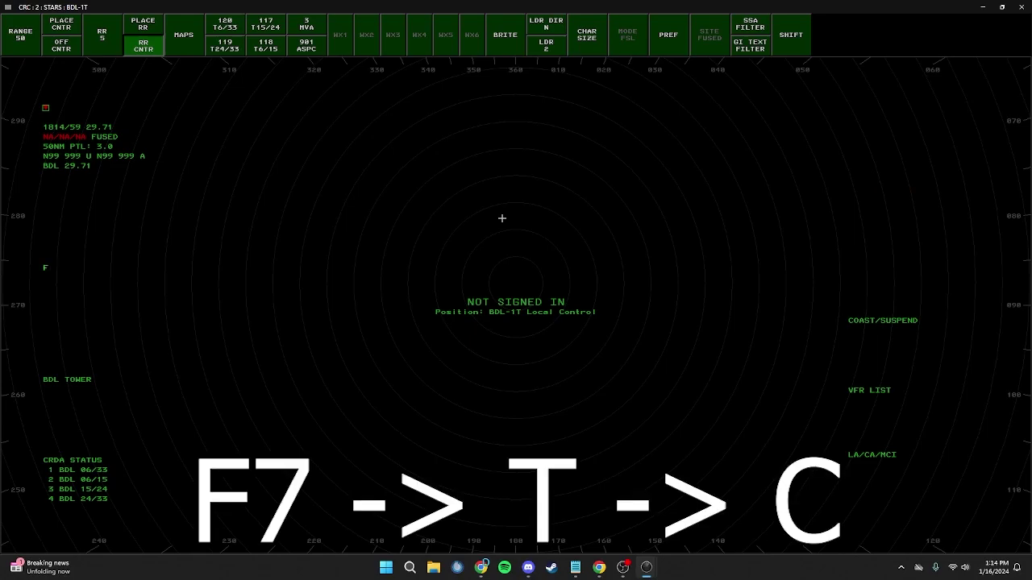
type("T C")
key("Return")
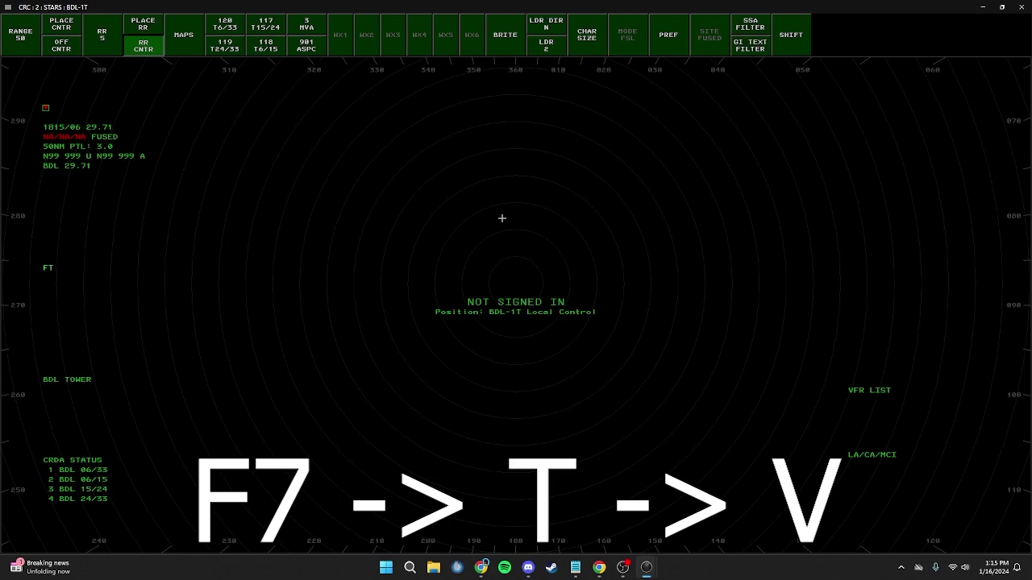
Step: Hide the VFR List and LA/CA/MCI list with multifunction commands TV and TM
key("Return")
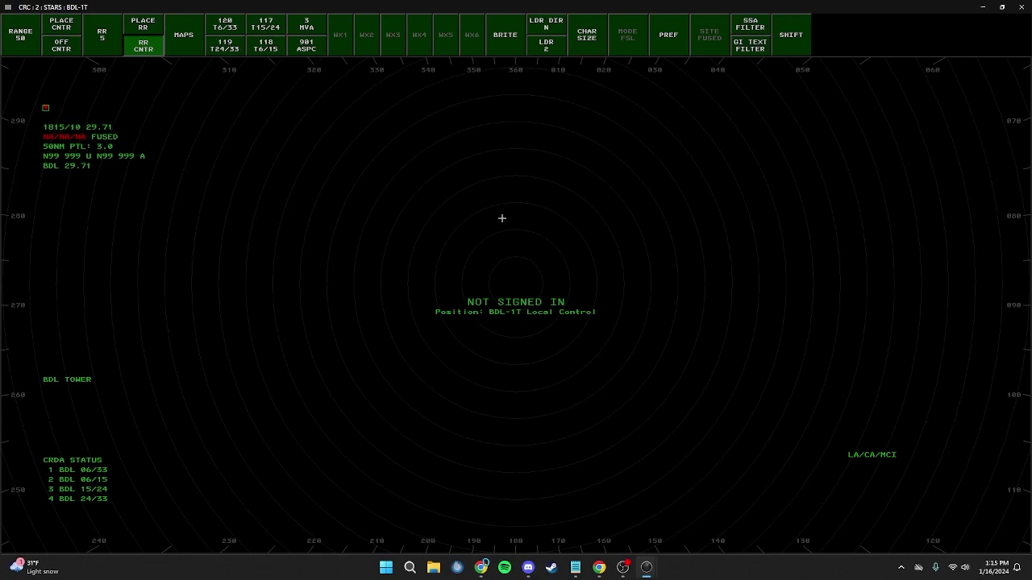
key("F7")
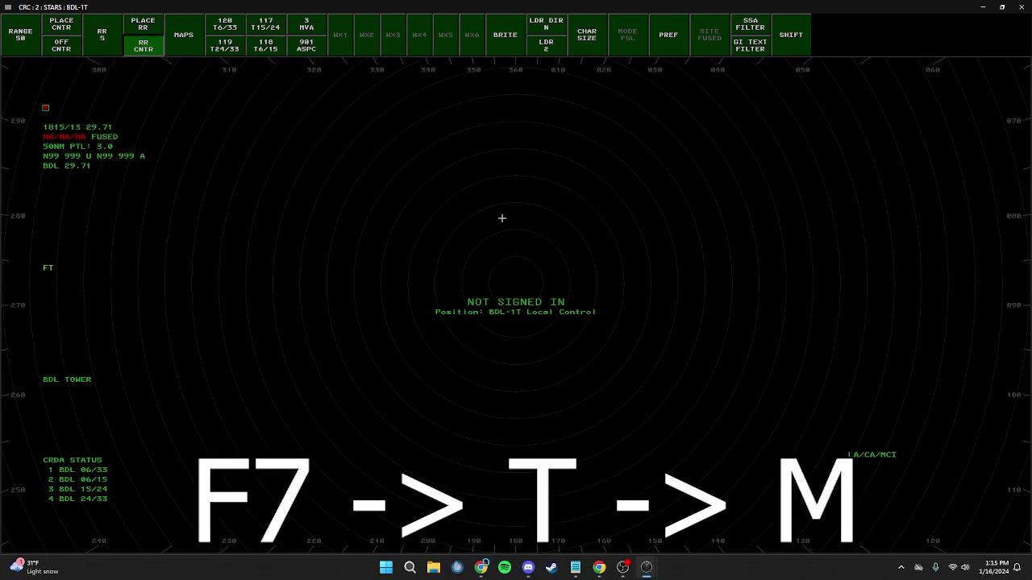
key("Return")
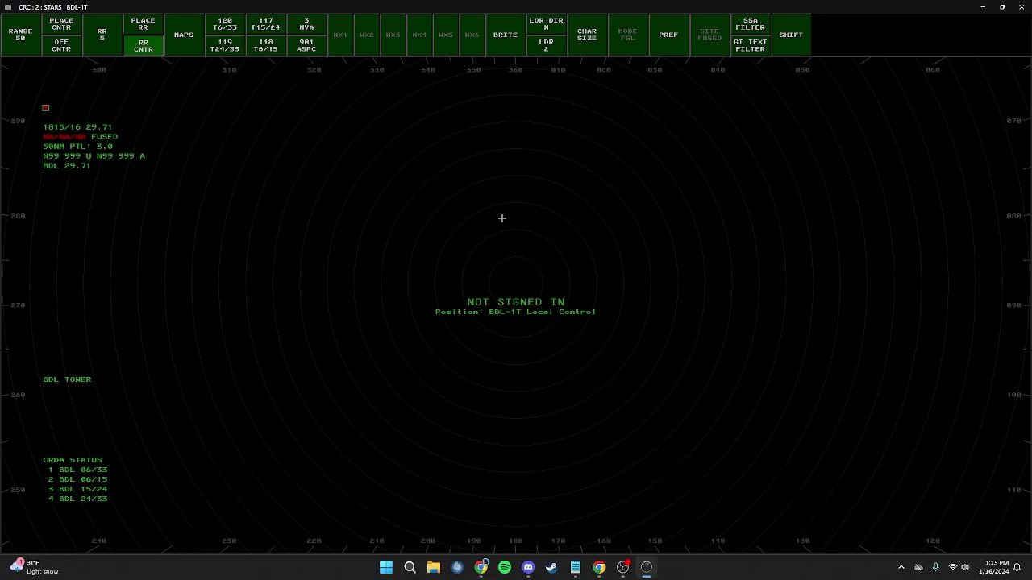
Step: Hide the BDL Tower list and CRDA Status list with multifunction commands P1 and TN
key("F7")
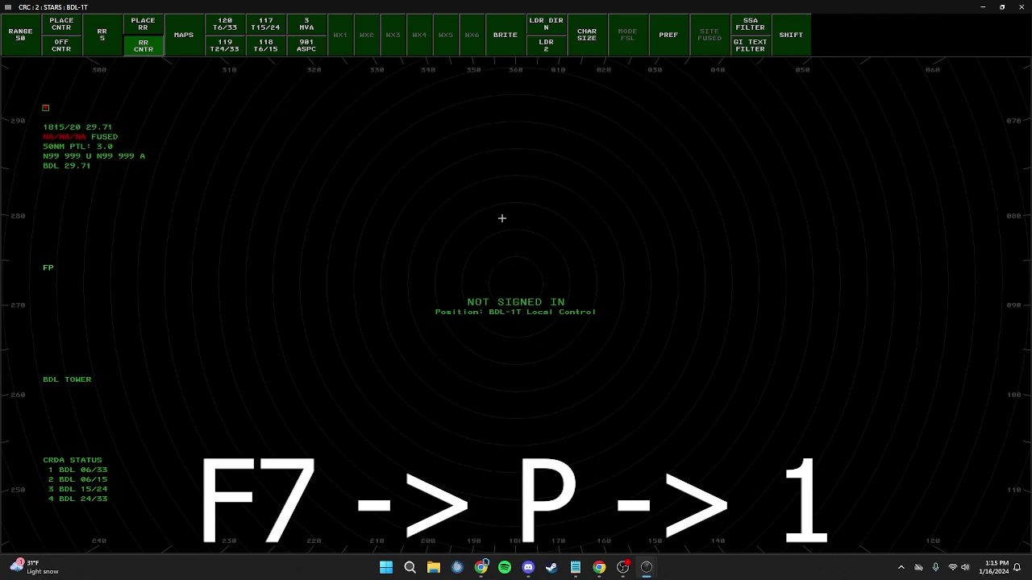
key("Return")
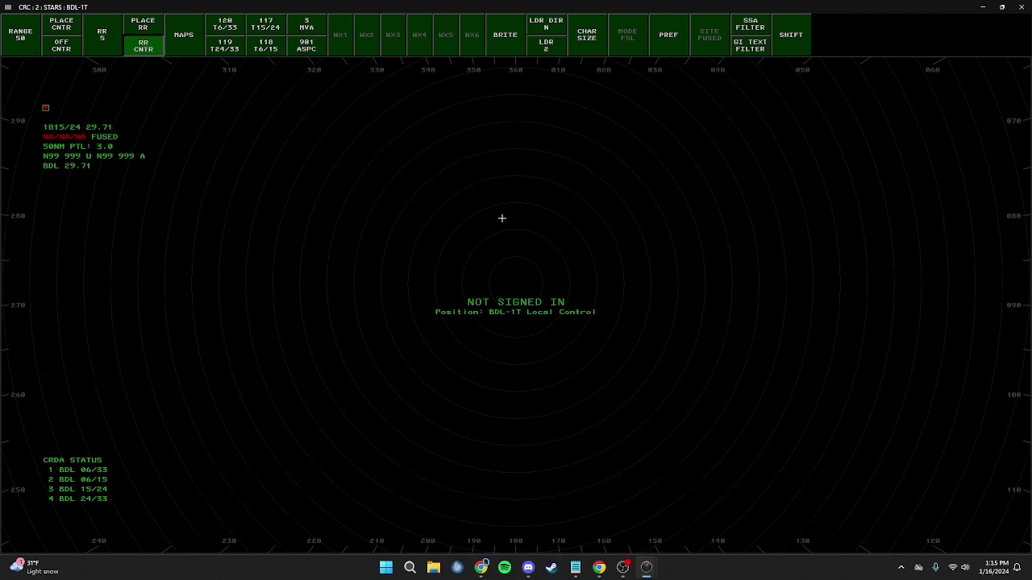
key("F7")
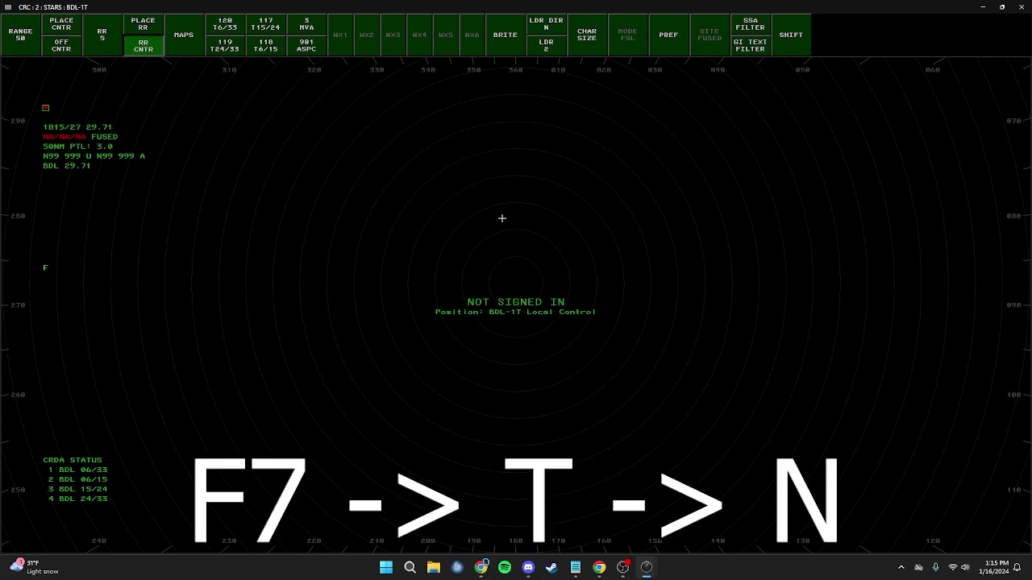
type("T N")
key("Return")
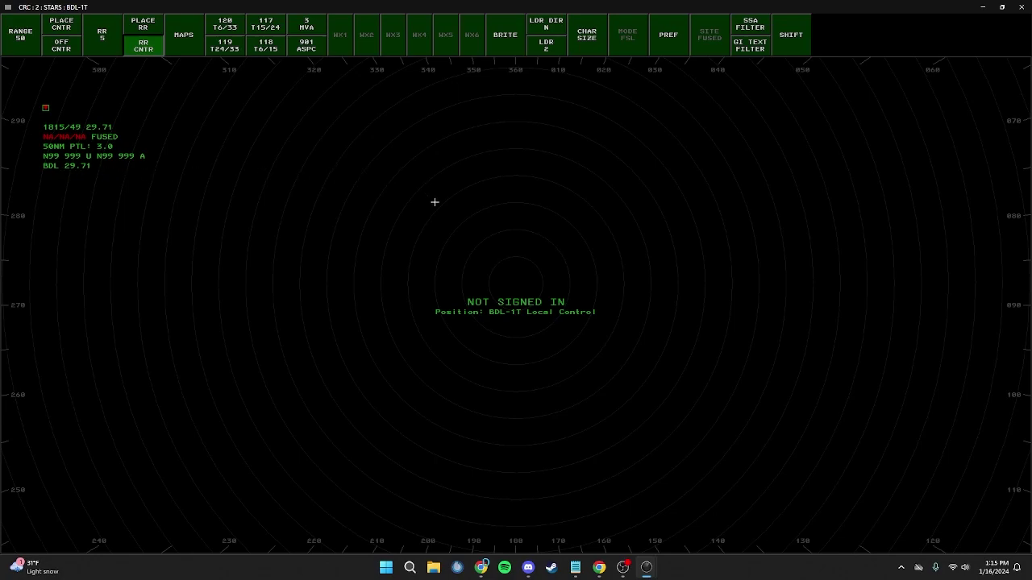
Step: Enable Show winds in SSA in the STARS display settings and close the settings
key("ctrl+d")
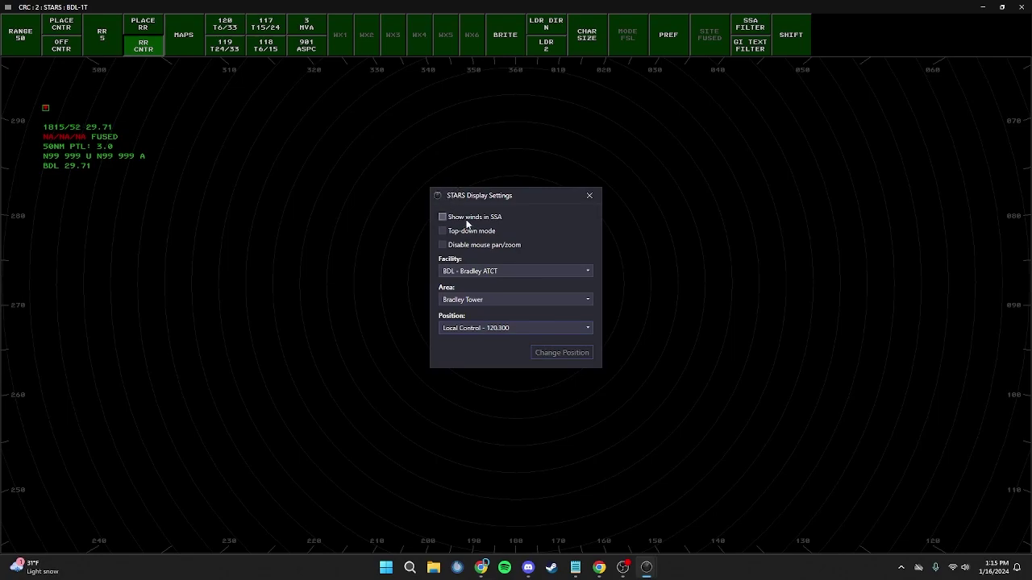
left_click(443, 218)
left_click(595, 197)
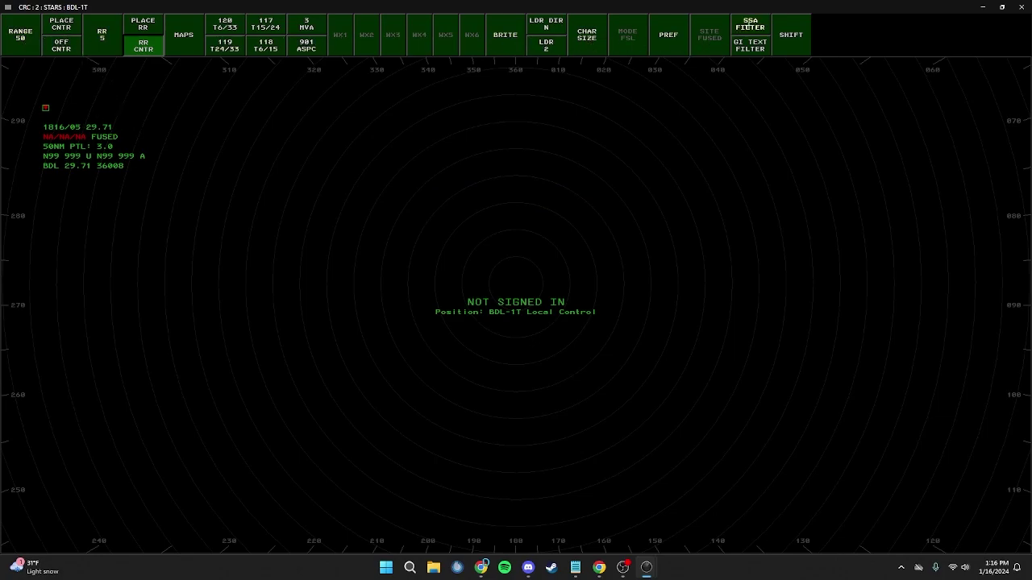
Step: Filter time, altimeter, status, radar, codes, SPC, range, PTL and altitude filter out of the SSA, then close the filter options
left_click(750, 25)
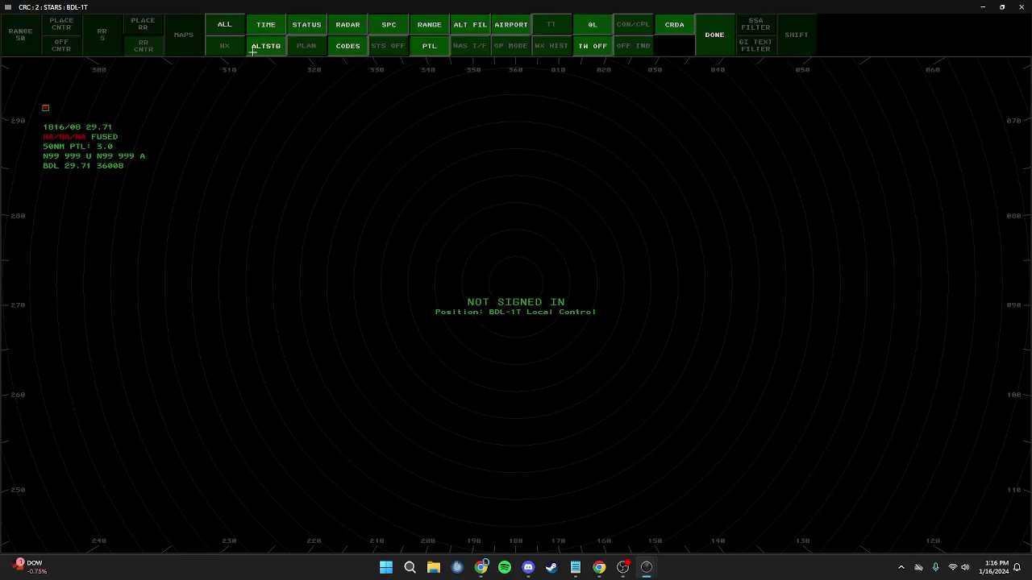
left_click(269, 29)
left_click(266, 50)
left_click(300, 31)
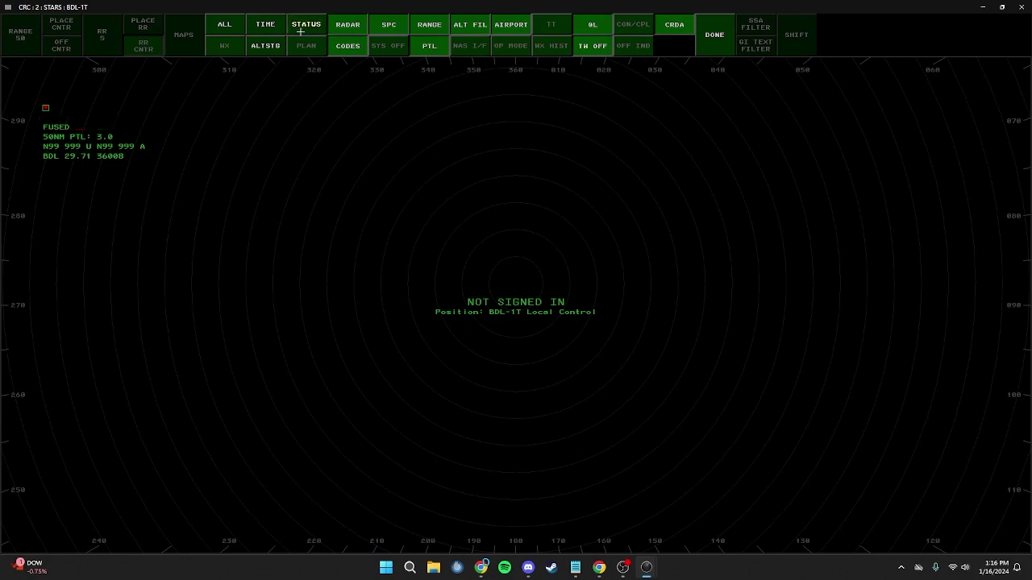
left_click(346, 26)
left_click(341, 46)
left_click(388, 25)
left_click(429, 24)
left_click(429, 46)
left_click(469, 24)
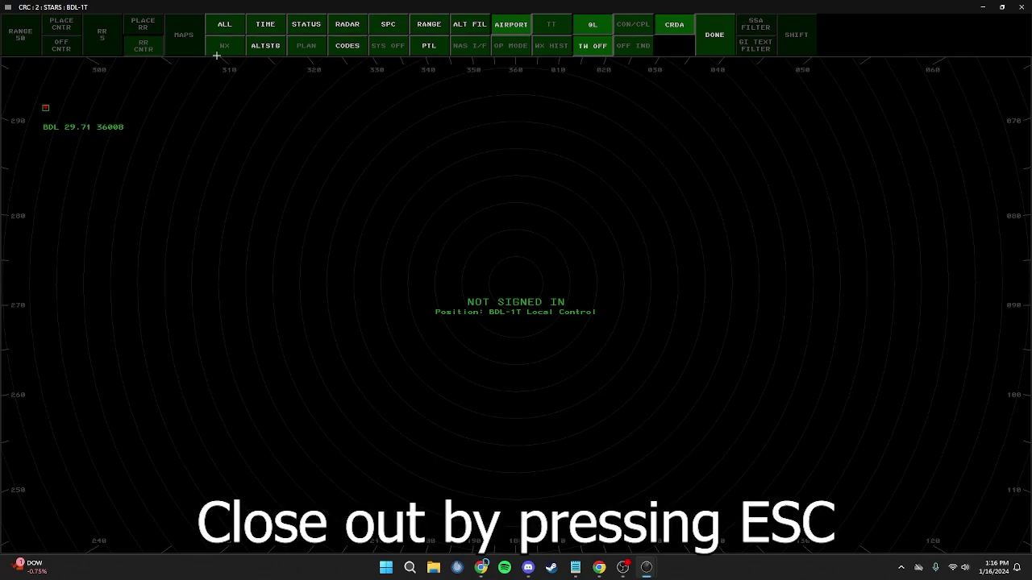
key("Escape")
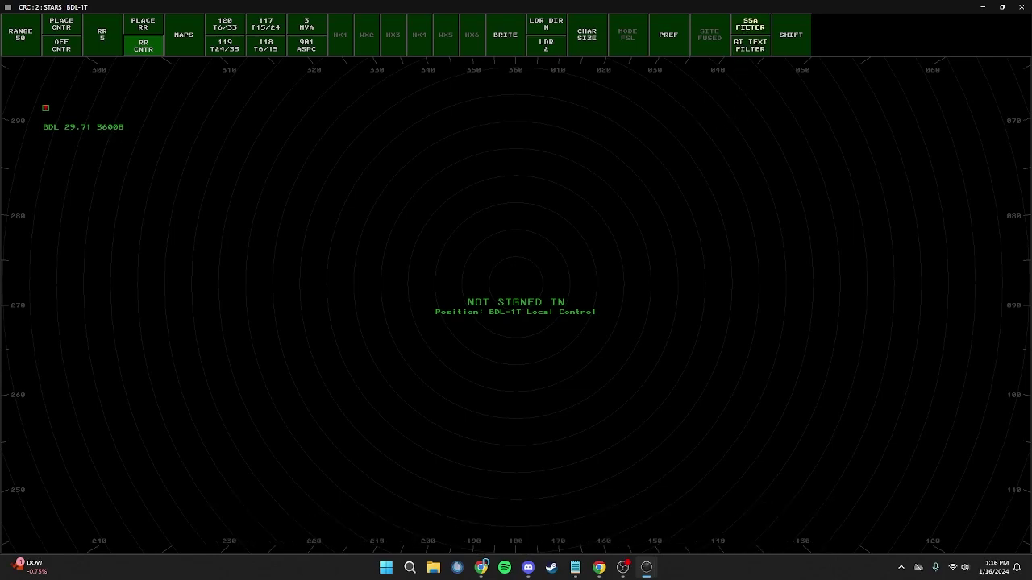
Step: Restore the altitude filter line in the SSA filter options and close them
left_click(747, 24)
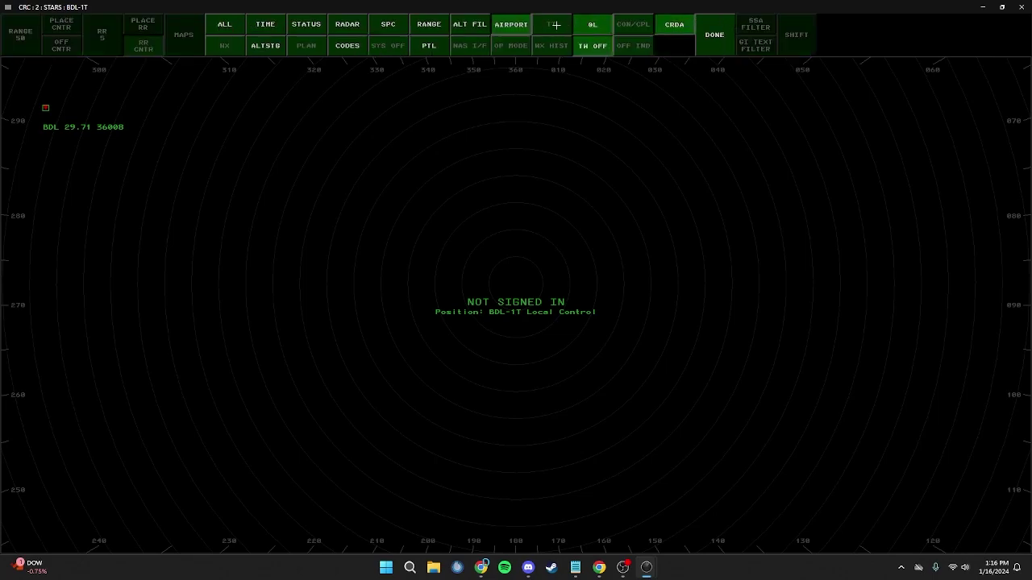
left_click(476, 24)
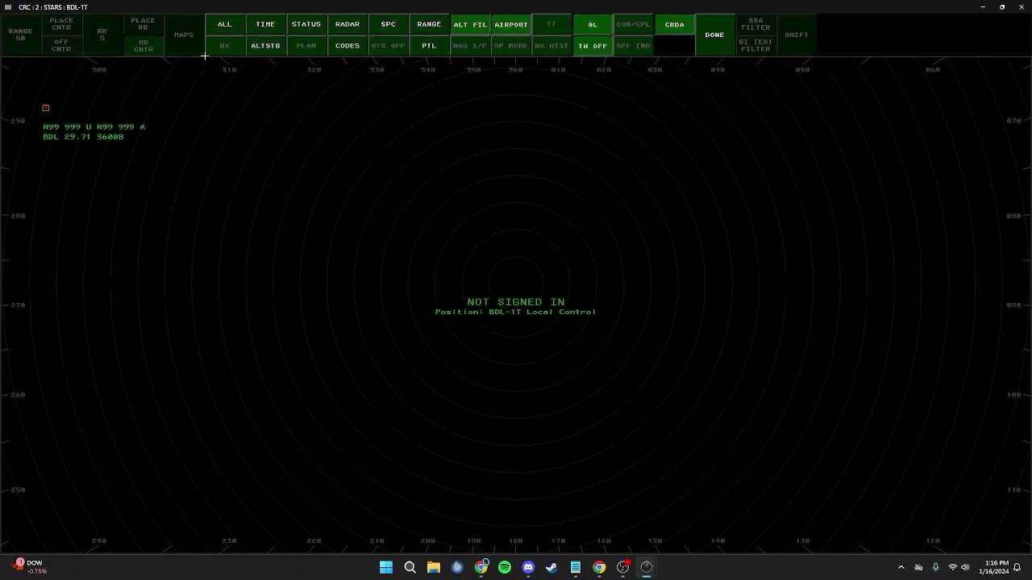
key("Escape")
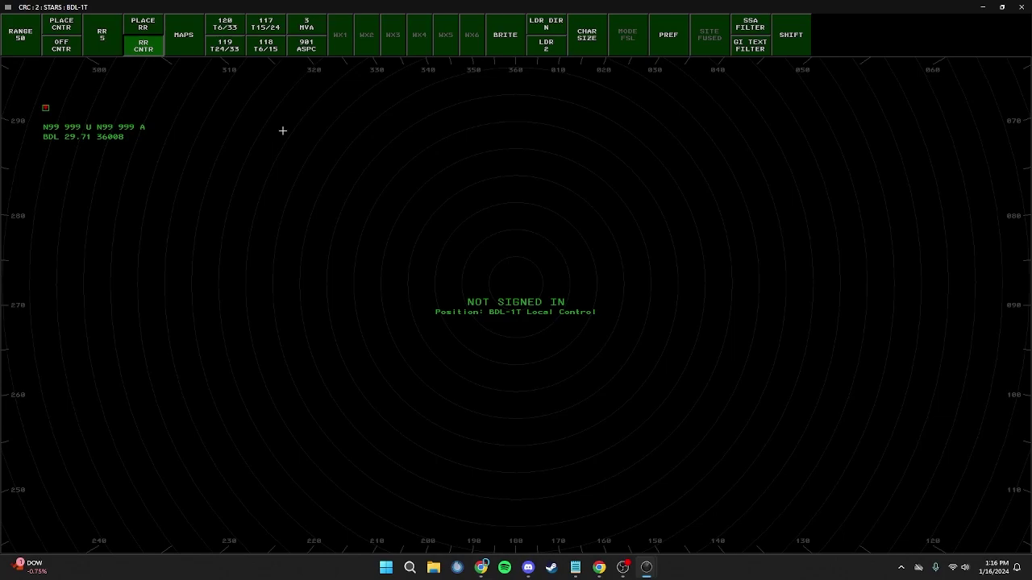
key("F7")
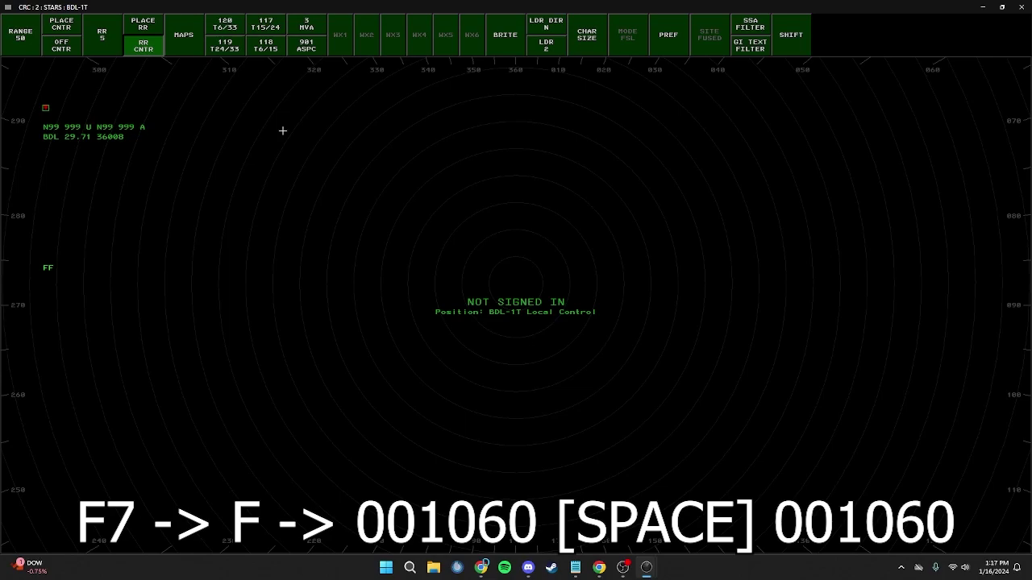
type("00")
type("1060 001060")
key("Return")
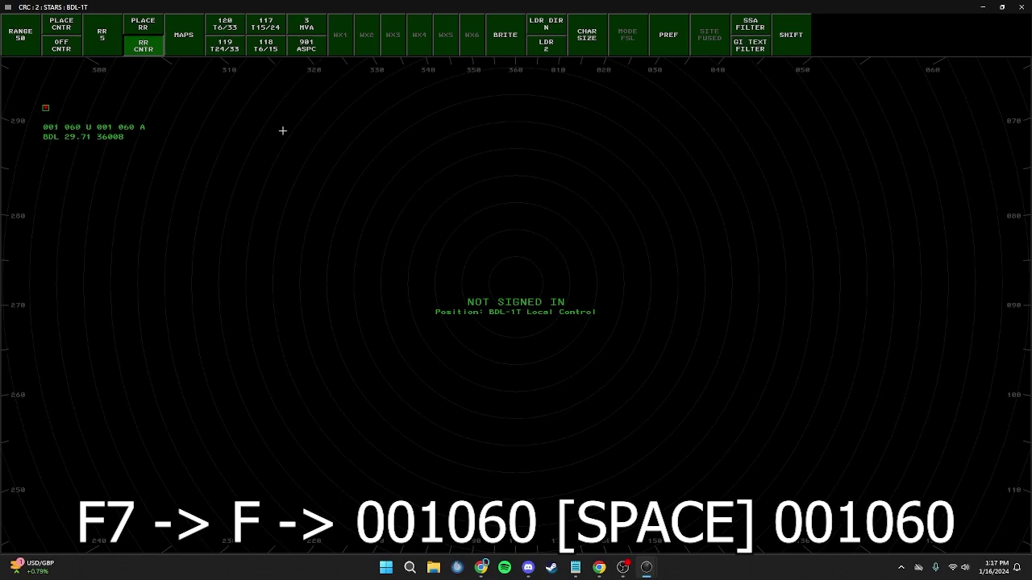
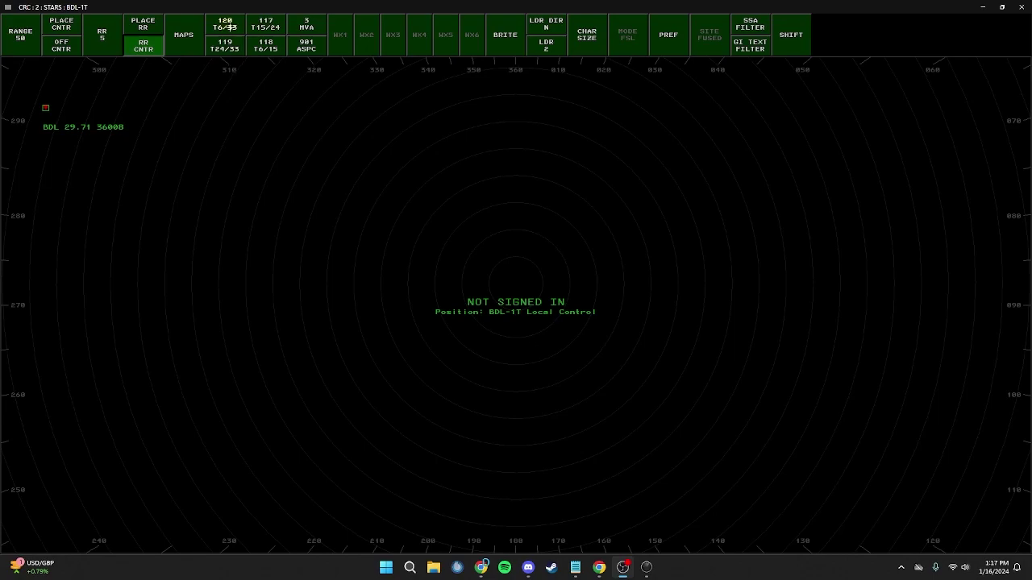
Step: Turn on the 120 T6/33 video map on the STARS display and zoom in on it
left_click(226, 24)
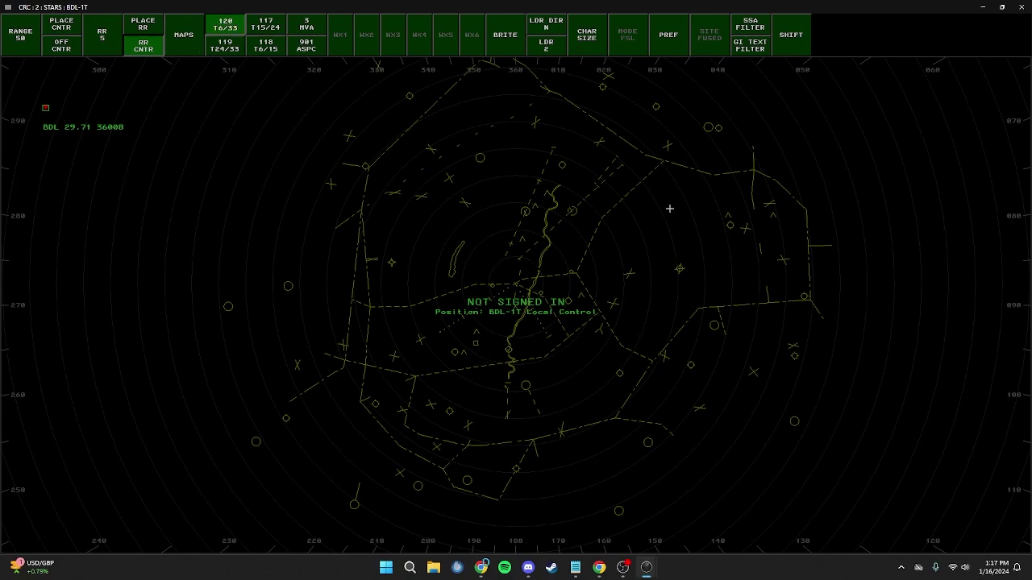
scroll(519, 332, "up", 20)
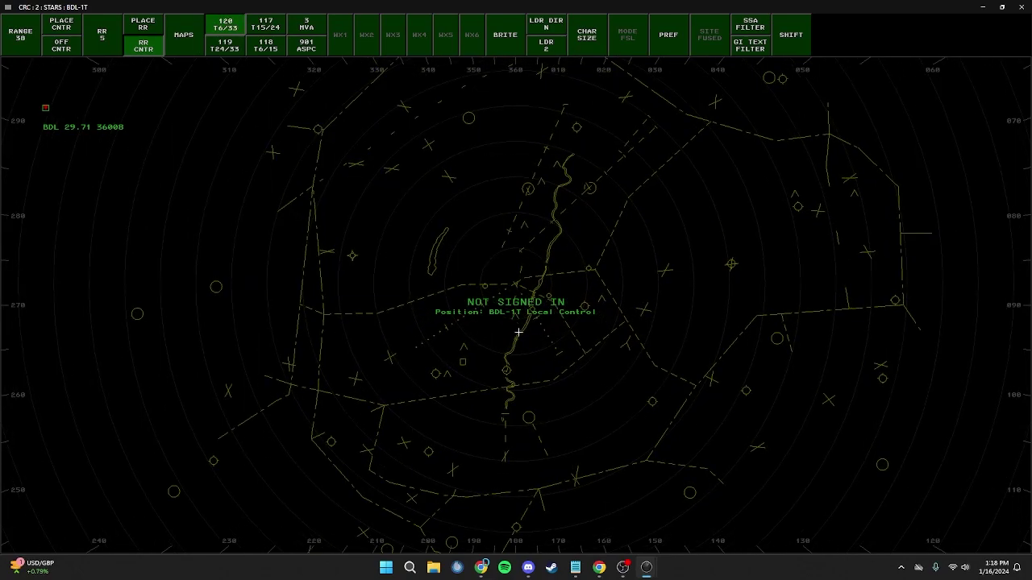
Step: Raise the brightness of map group A (MPA) to 90 on the STARS display
scroll(493, 344, "up", 10)
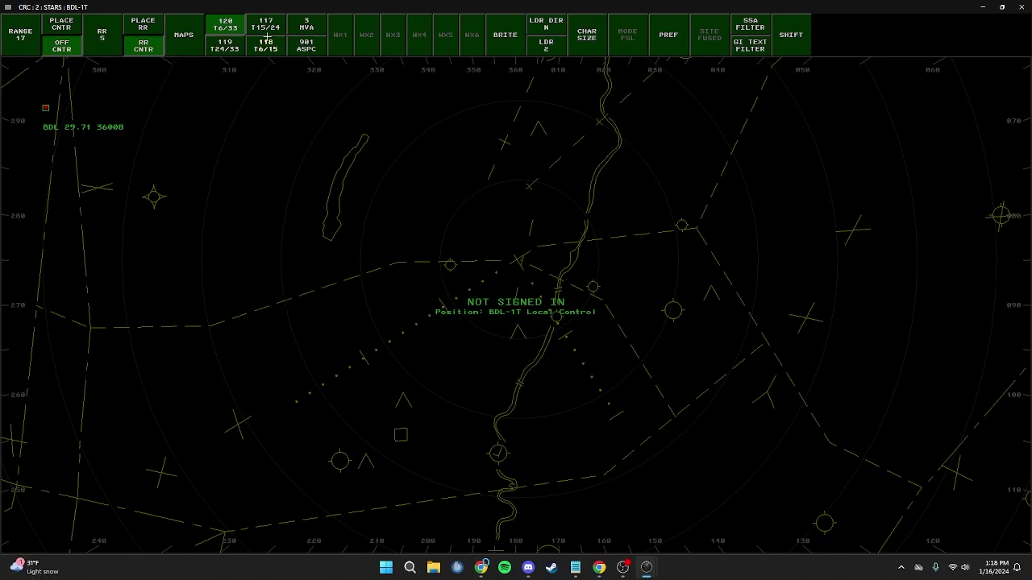
left_click(504, 36)
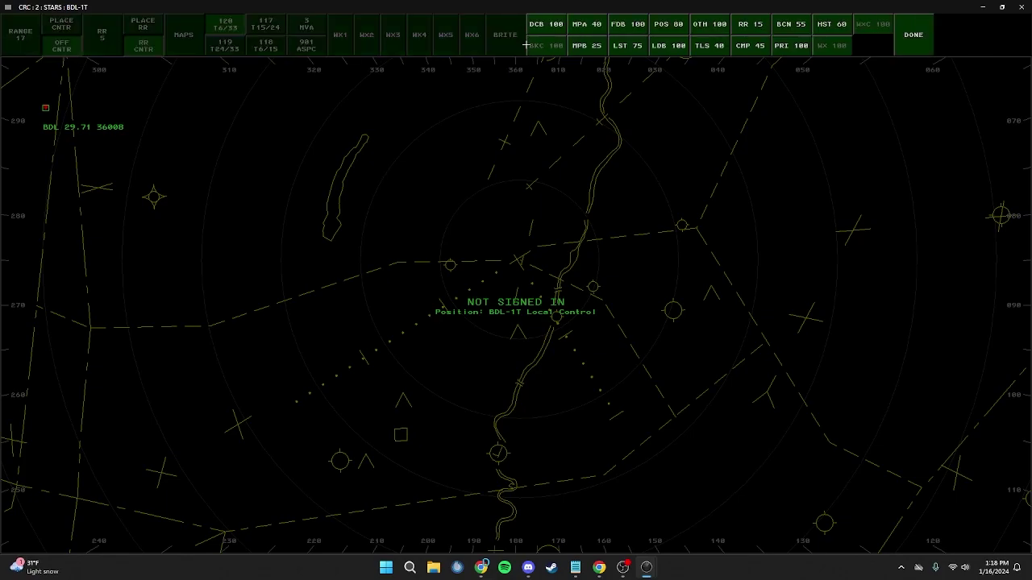
left_click(588, 25)
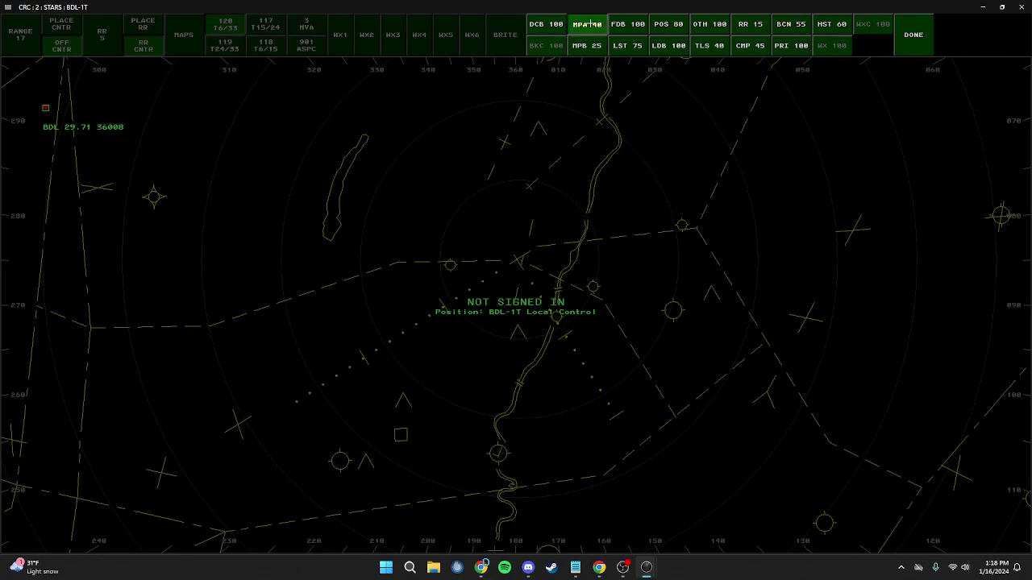
scroll(588, 24, "up", 2)
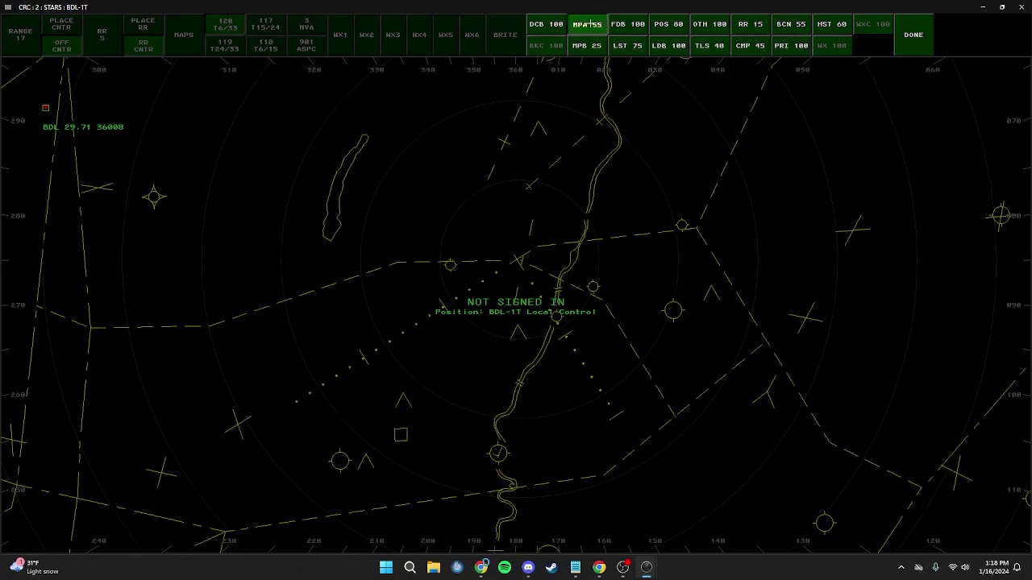
scroll(591, 24, "up", 5)
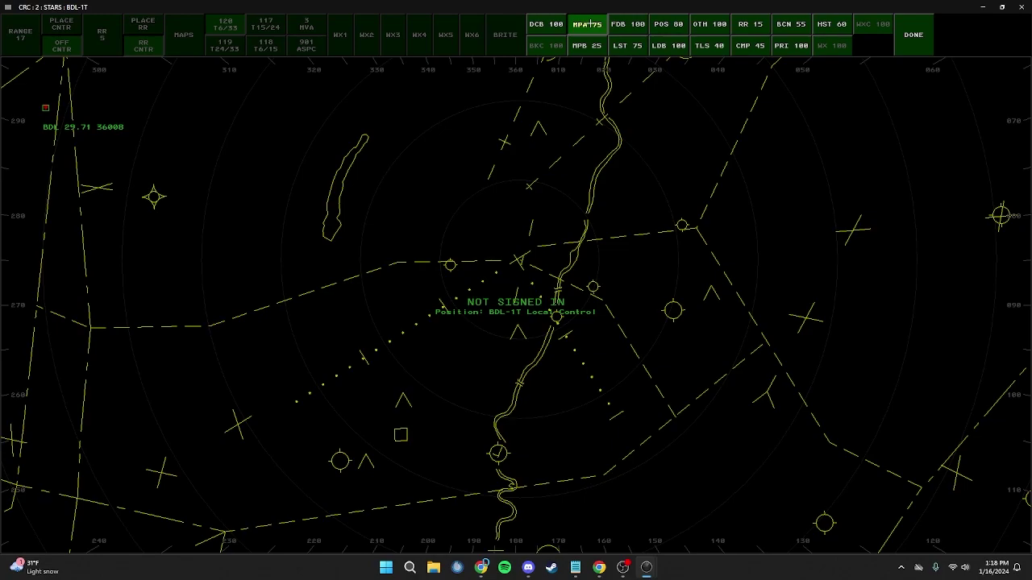
scroll(591, 24, "up", 3)
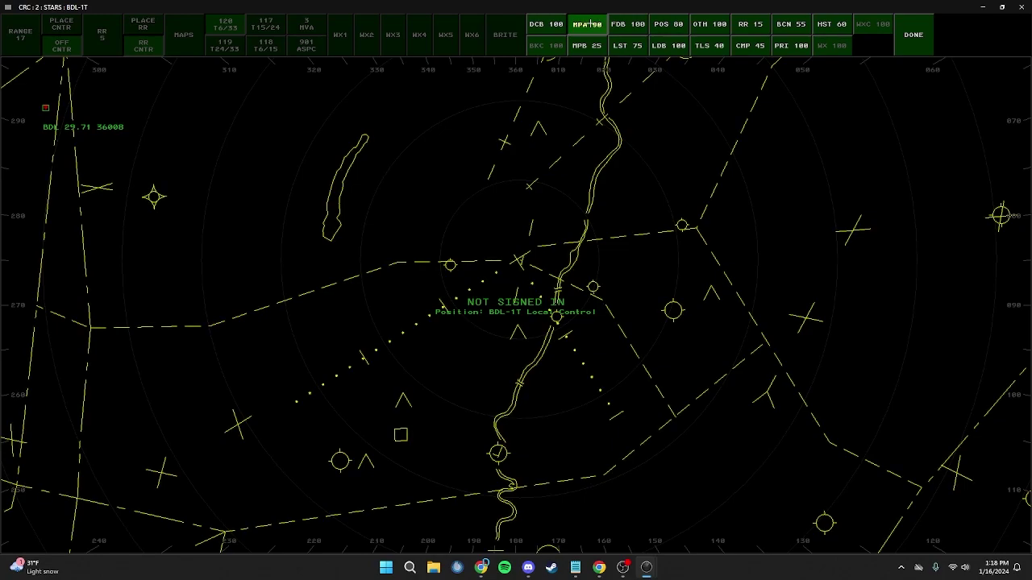
left_click(591, 24)
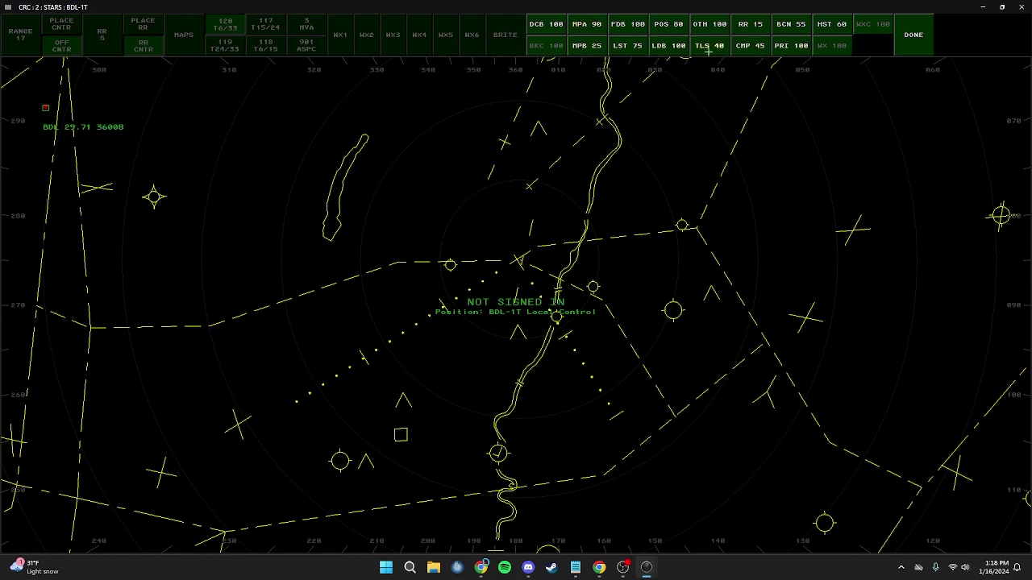
Step: Lower the compass (CMP) brightness to 20 and close the brightness settings
left_click(750, 47)
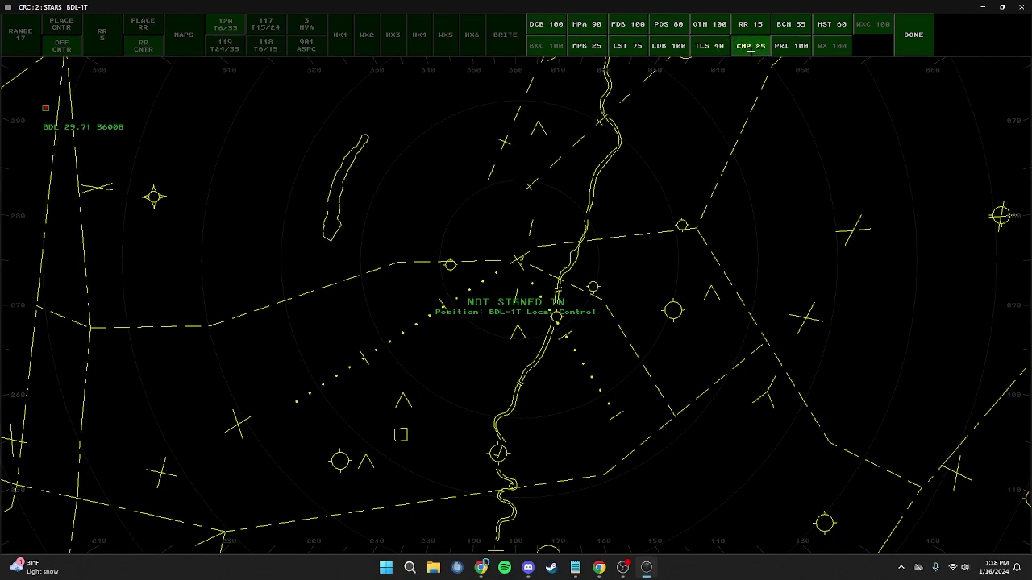
left_click(750, 46)
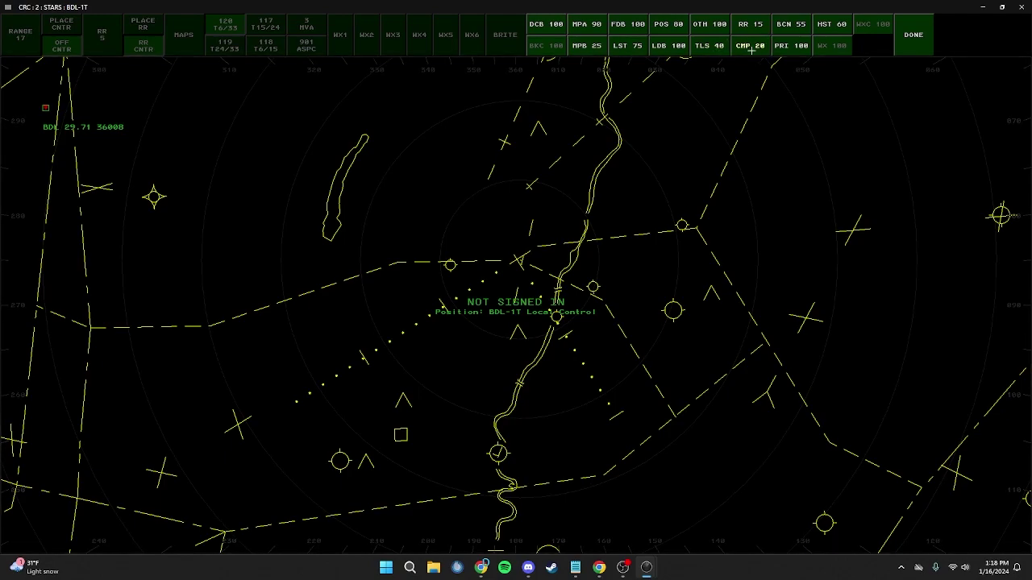
left_click(906, 41)
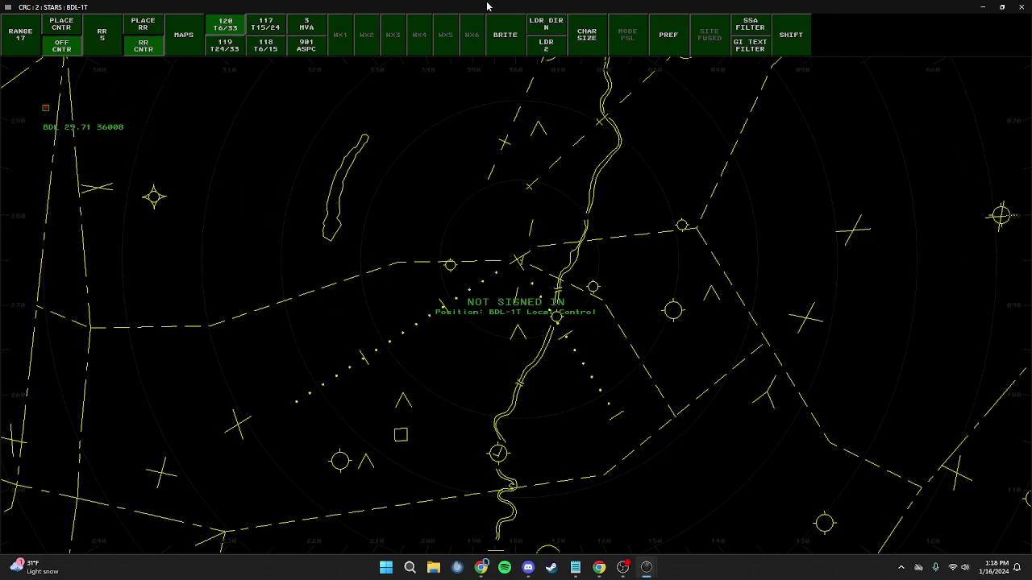
Step: Restore the STARS window, shrink it into the upper-right corner of the ASDE-X display, and hide its title bar and DCB
left_click_drag(483, 9, 681, 71)
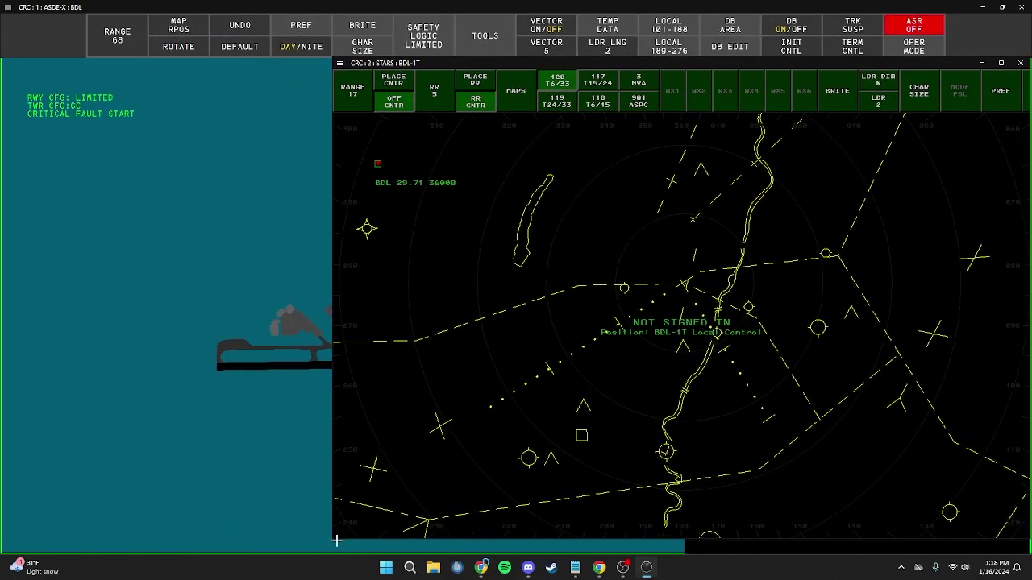
left_click_drag(335, 538, 373, 324)
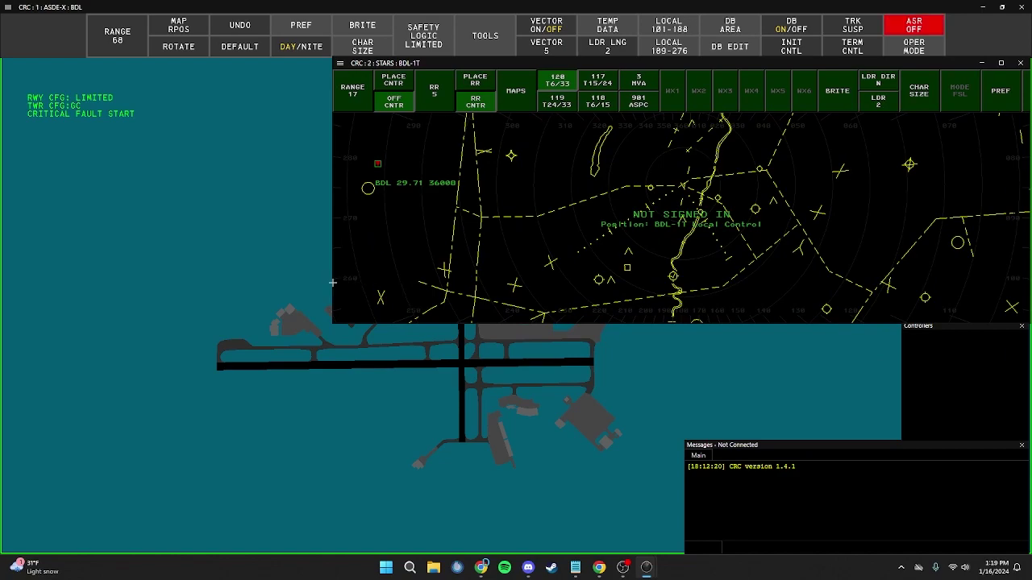
left_click_drag(333, 282, 757, 294)
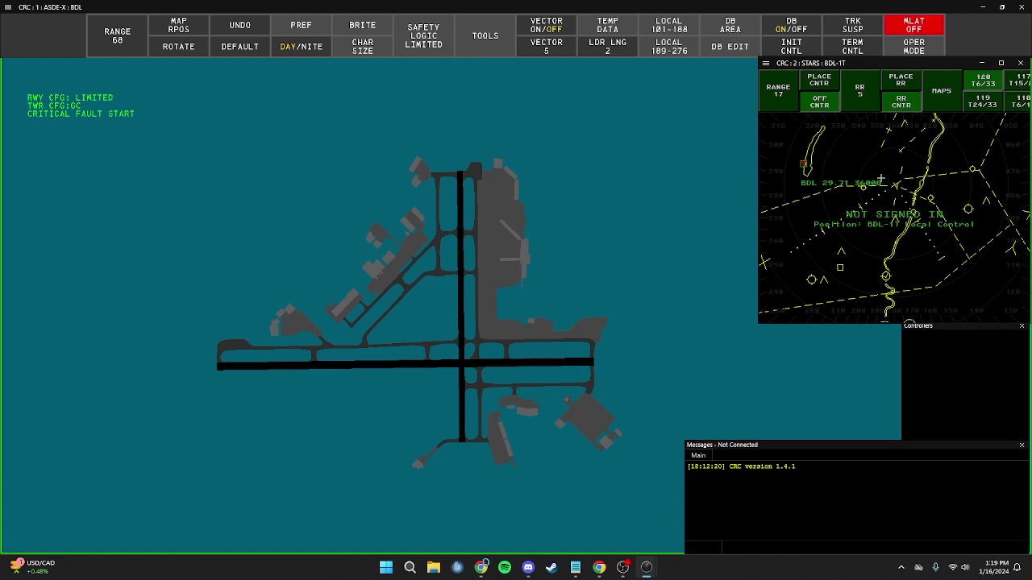
middle_click(881, 179)
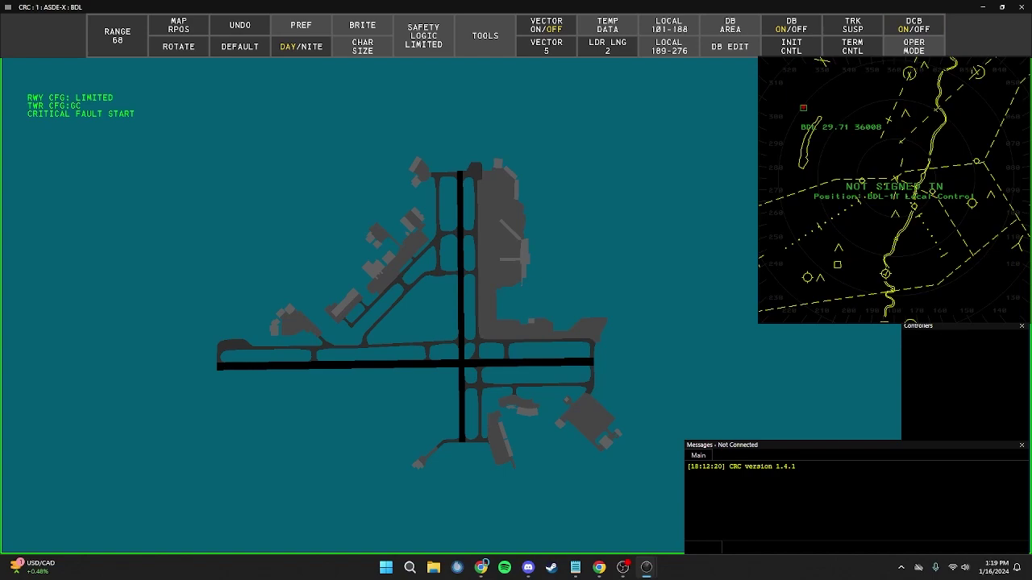
Step: Save the "BDL ATCT" profile twice, confirming each save
key("ctrl+s")
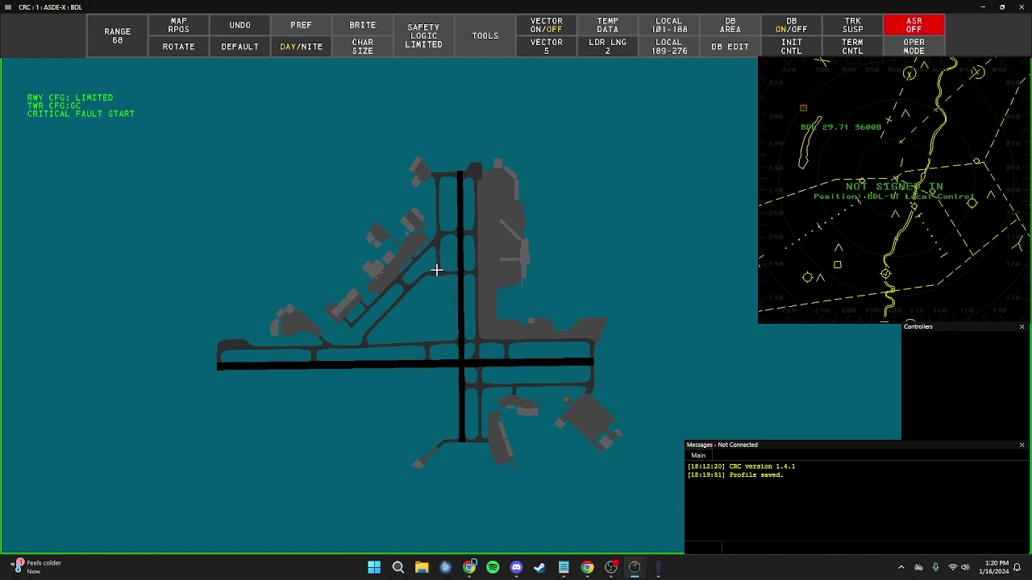
key("ctrl+s")
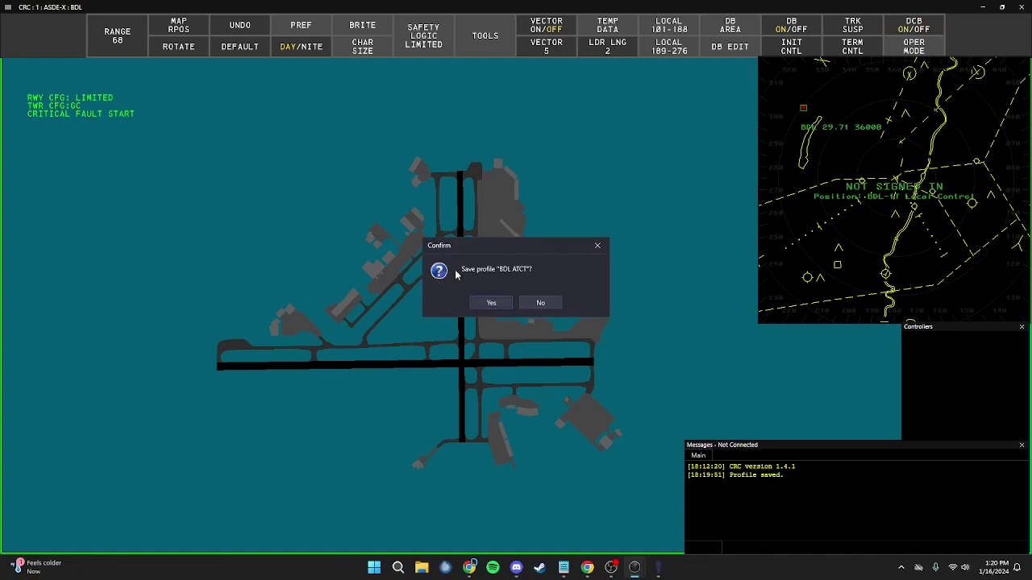
left_click(491, 302)
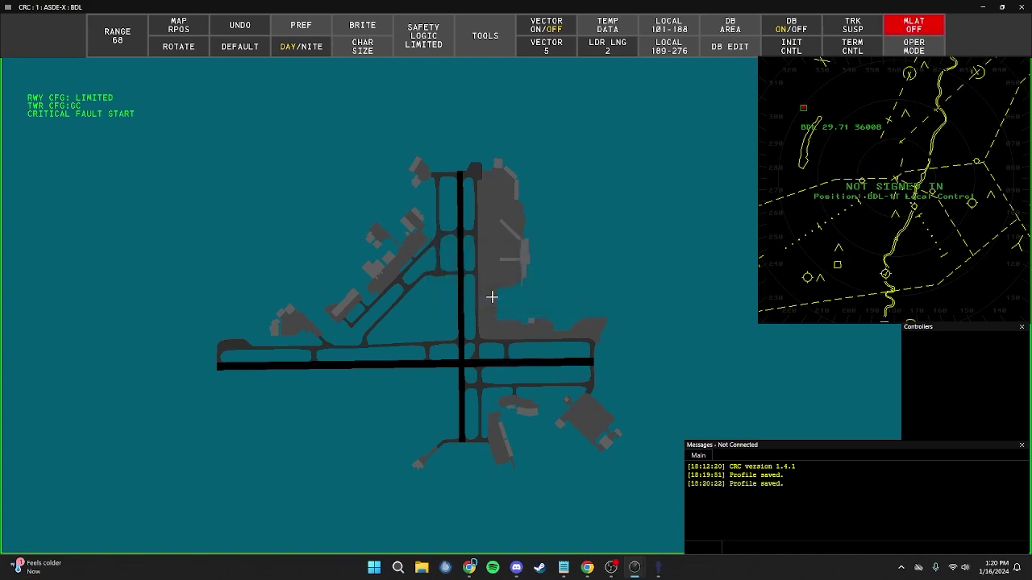
left_click(8, 8)
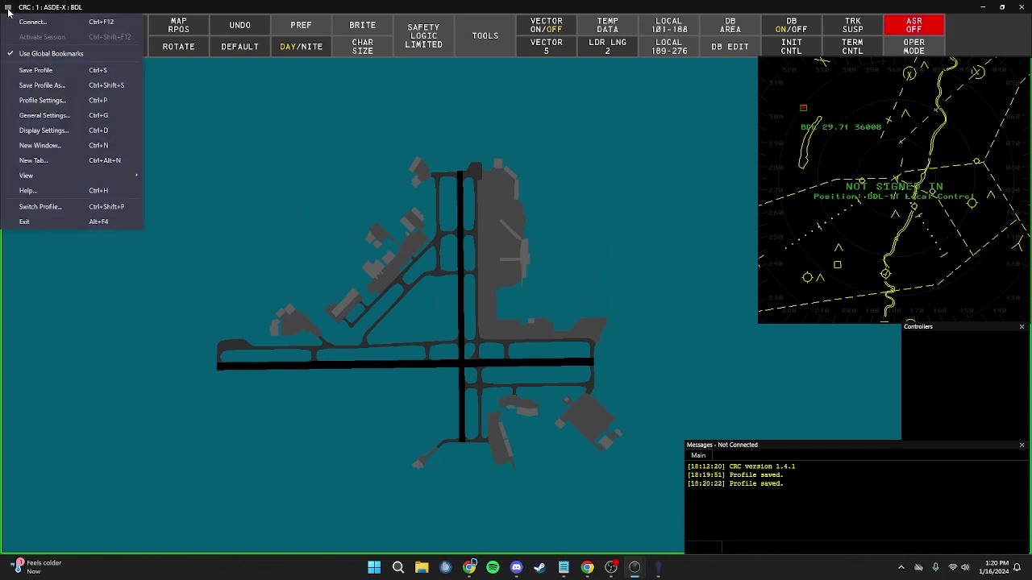
left_click(32, 71)
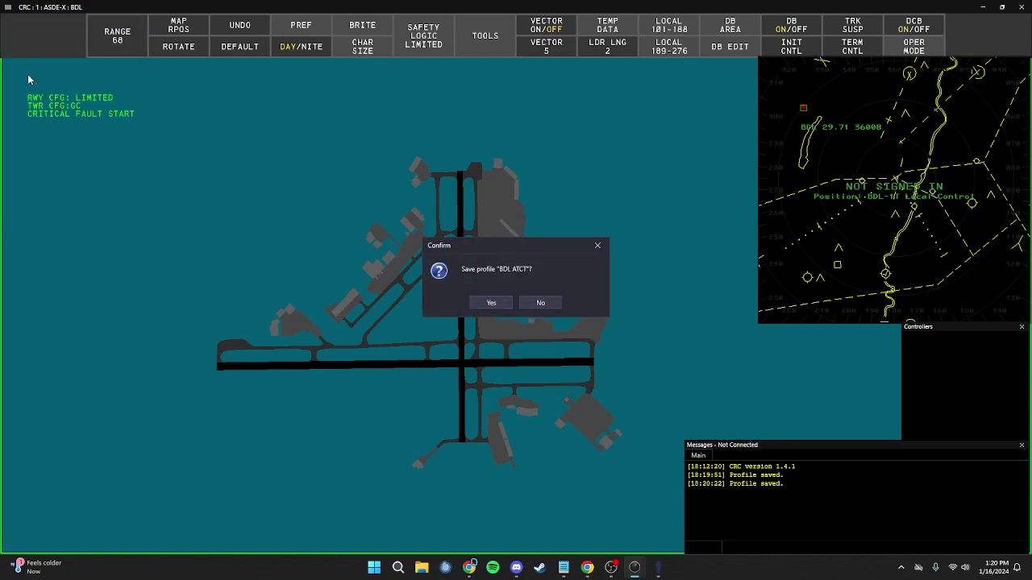
left_click(489, 304)
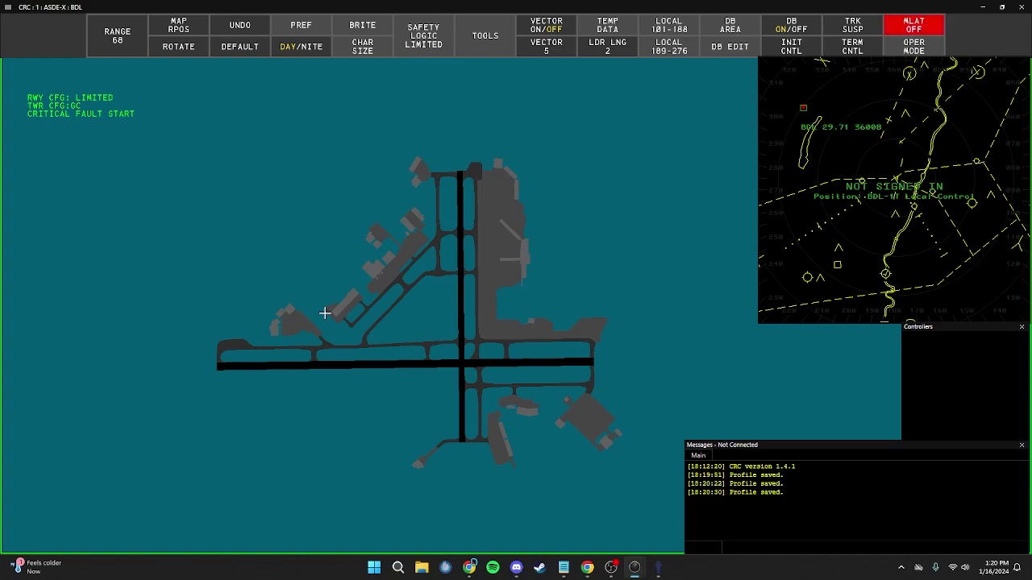
Step: Start a VATSIM connection, open the general settings holding the user ID, password and real name fields, and close them
left_click(8, 11)
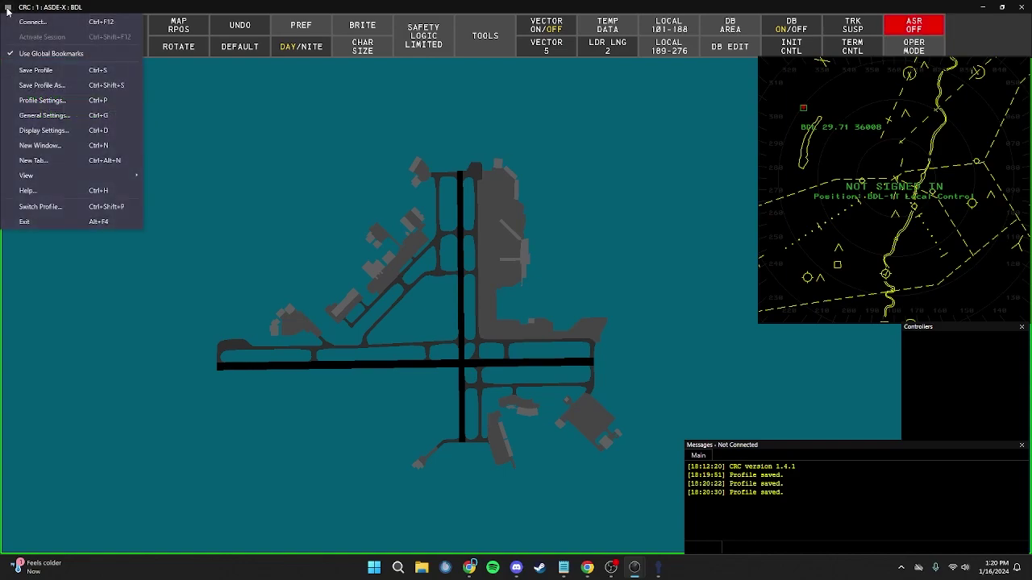
left_click(15, 22)
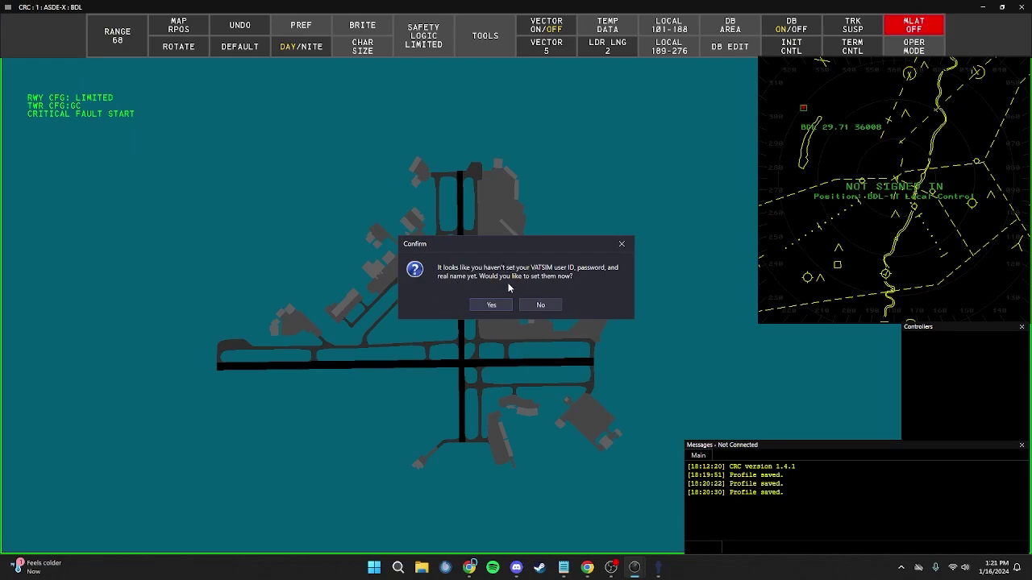
left_click(479, 304)
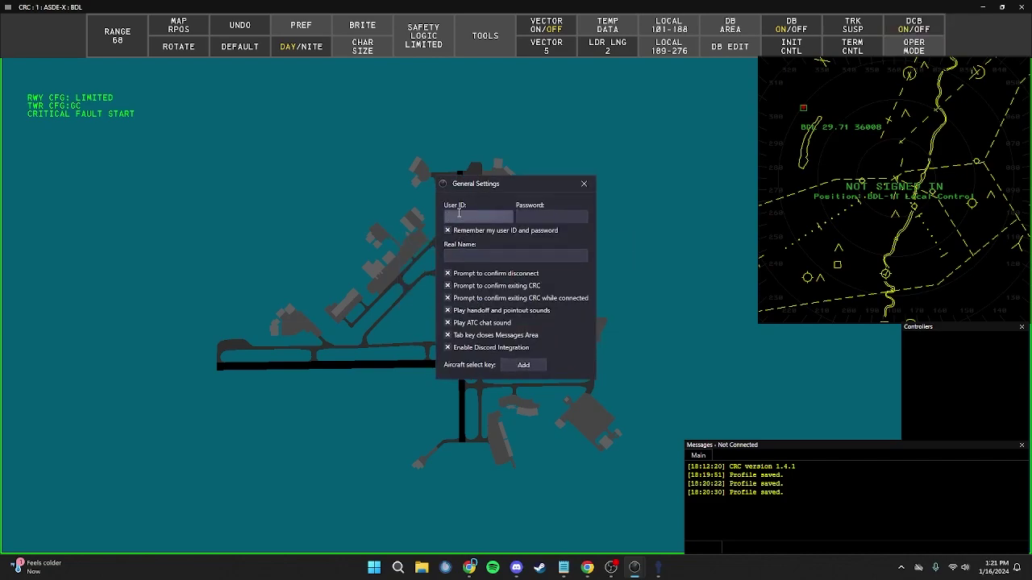
left_click(532, 217)
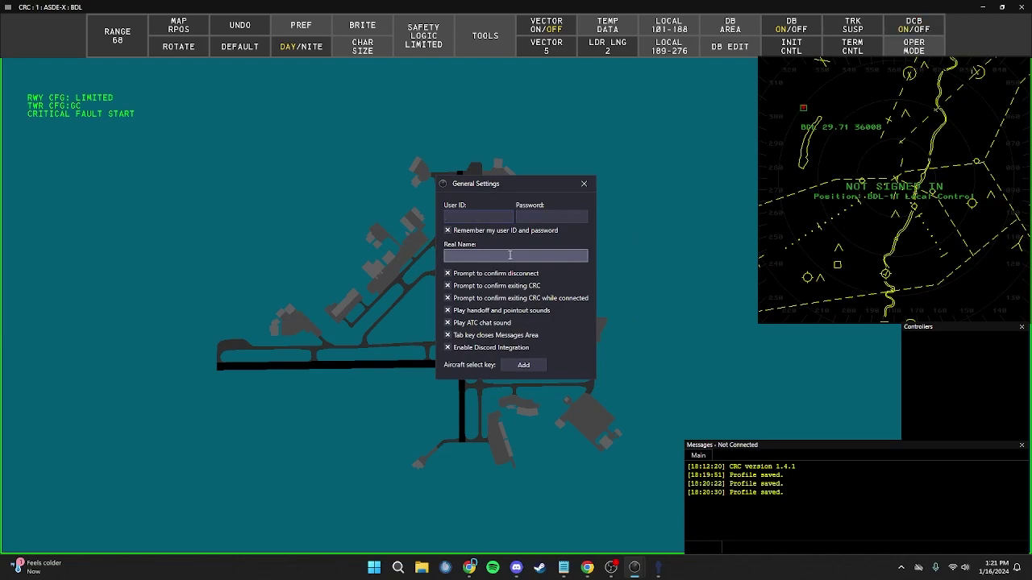
key("Escape")
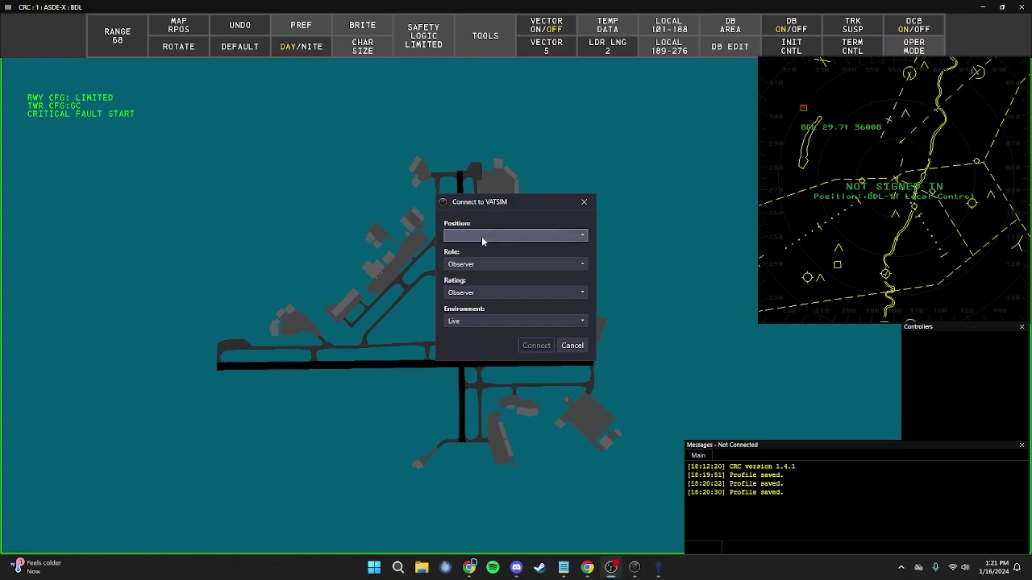
Step: Choose the position Local Control - 120.300 and the role Controller for the VATSIM connection
left_click(453, 233)
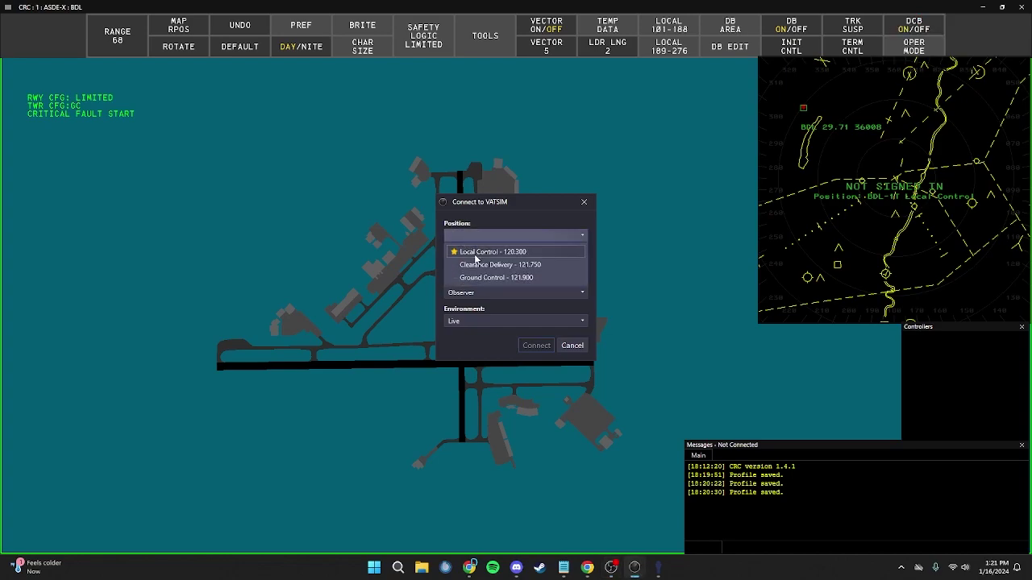
left_click(482, 255)
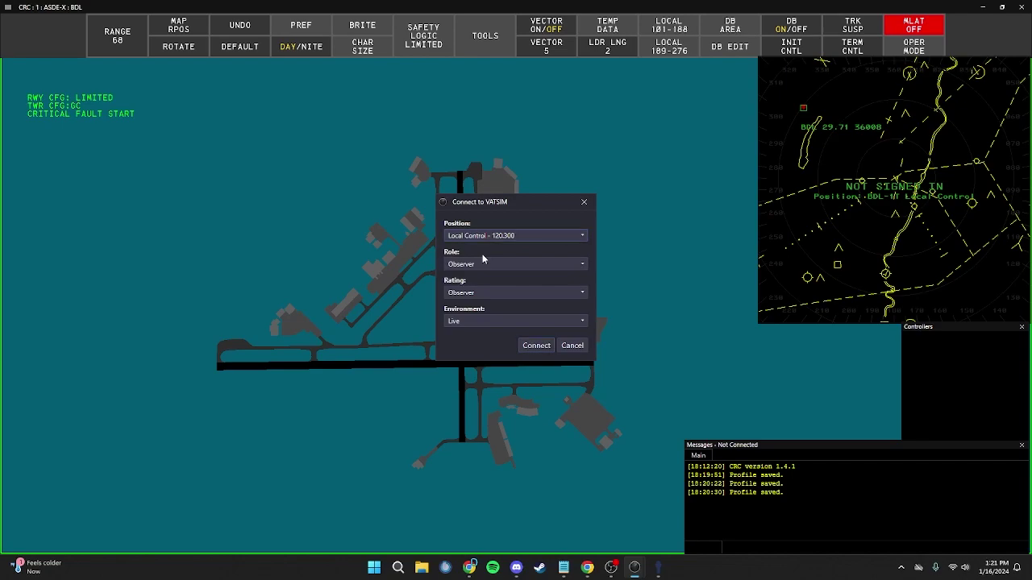
left_click(471, 264)
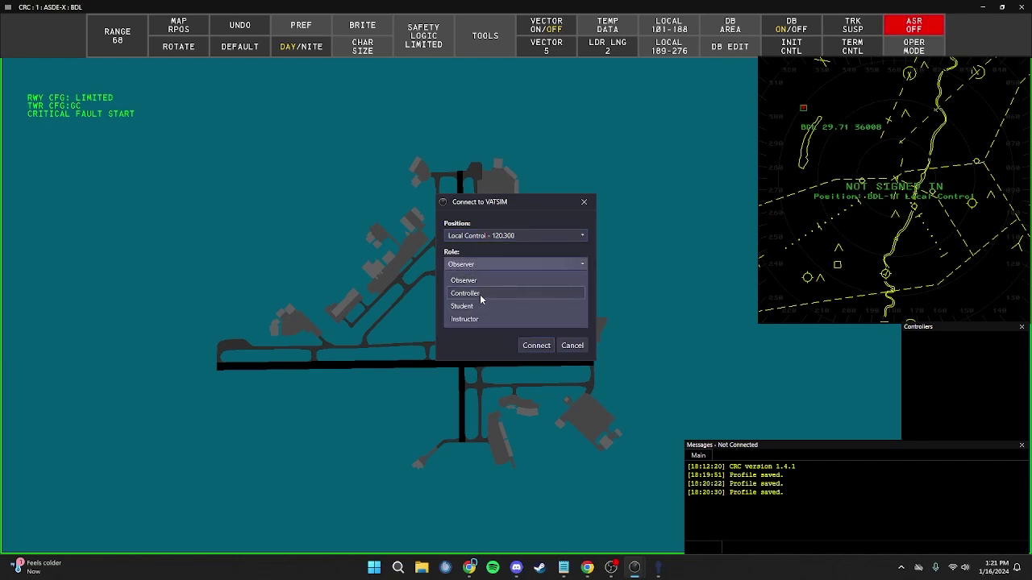
left_click(481, 298)
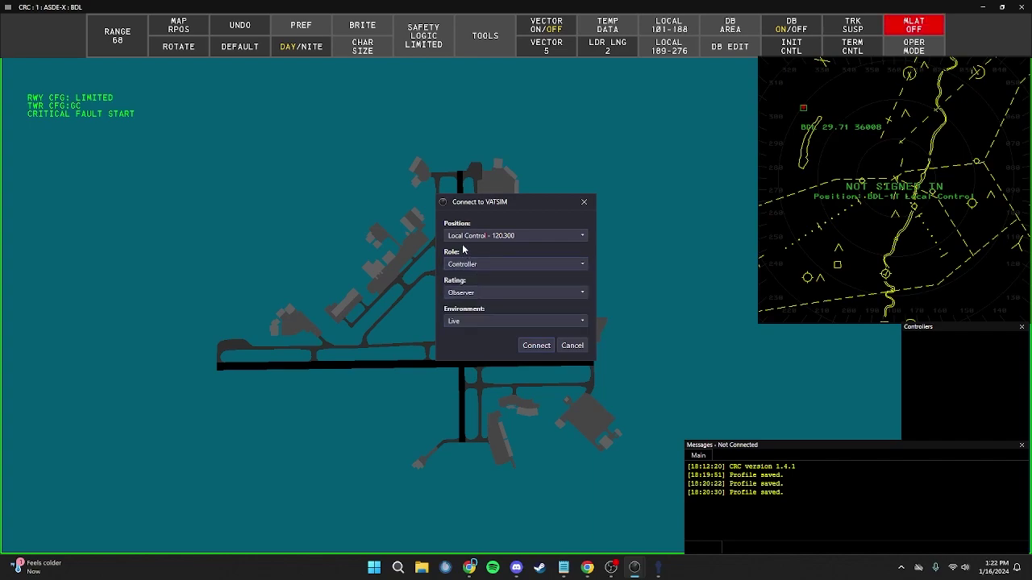
left_click(466, 263)
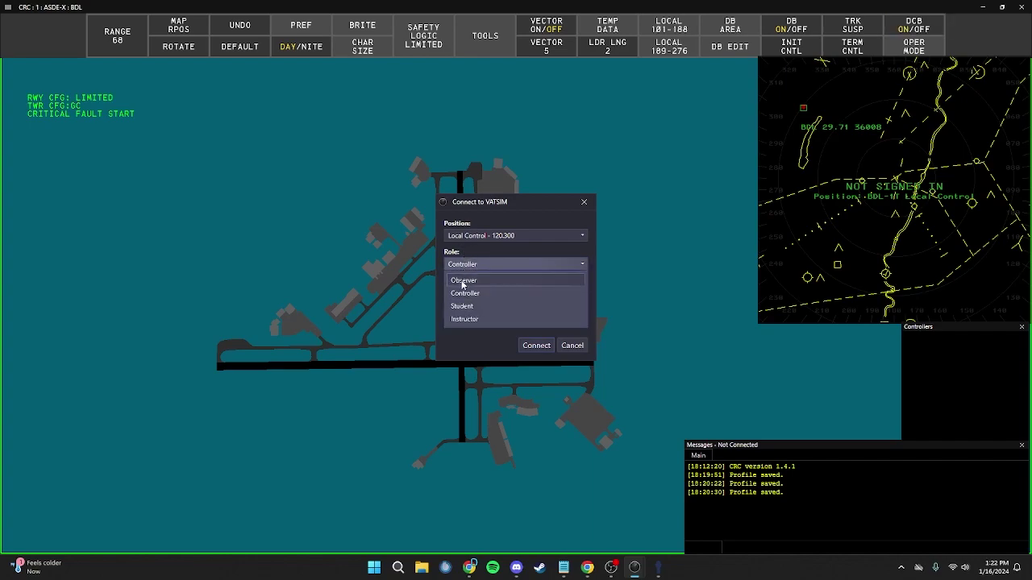
left_click(464, 294)
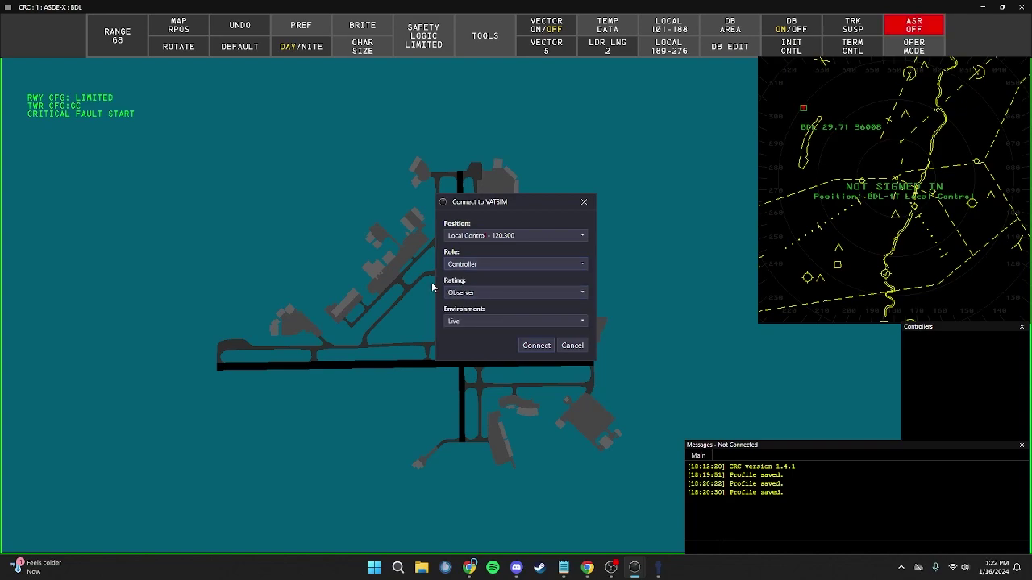
Step: Set the rating to Controller1, keep the environment on Live, and connect to VATSIM
left_click(471, 294)
left_click(468, 367)
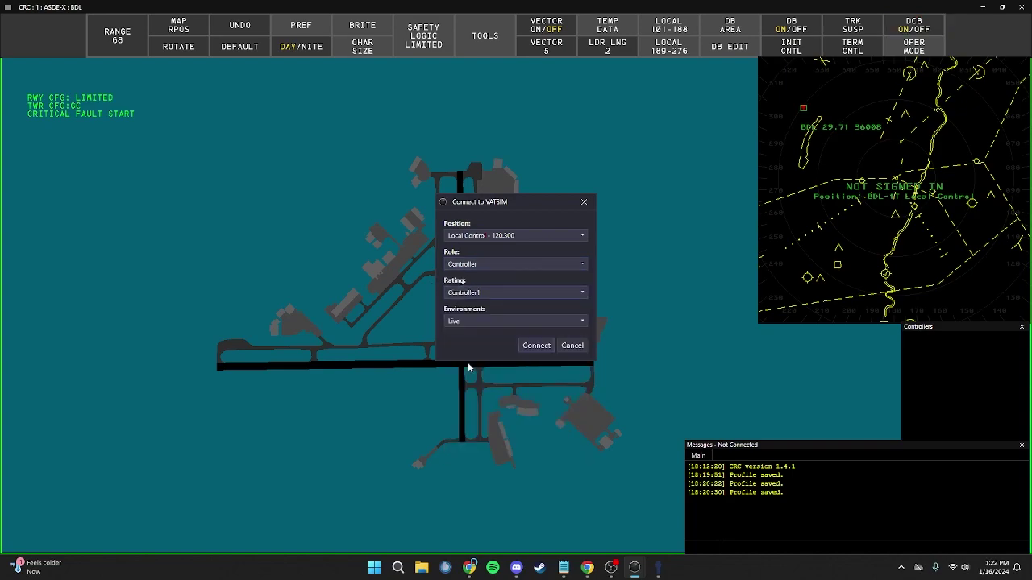
left_click(471, 322)
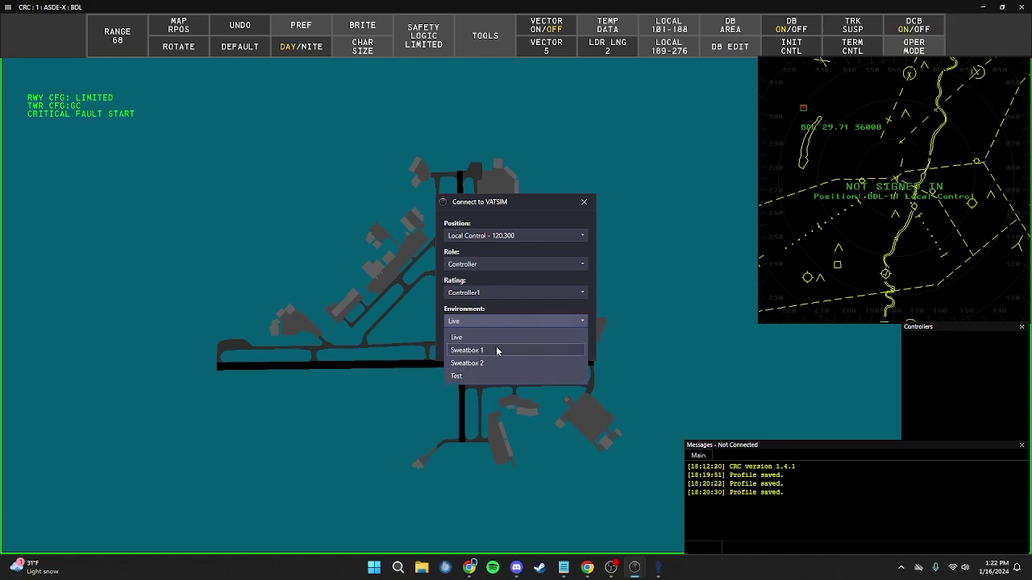
left_click(489, 362)
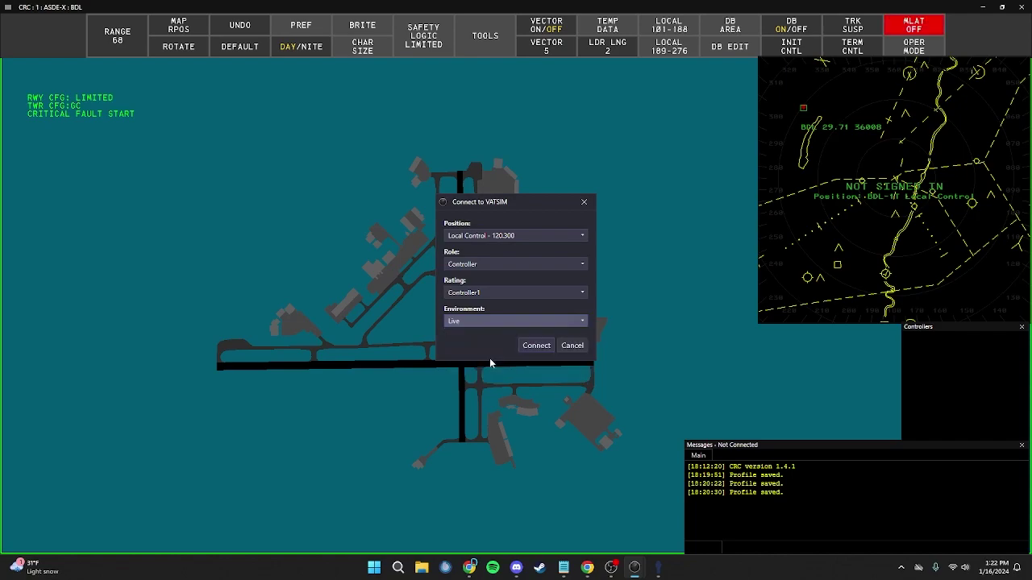
left_click(536, 345)
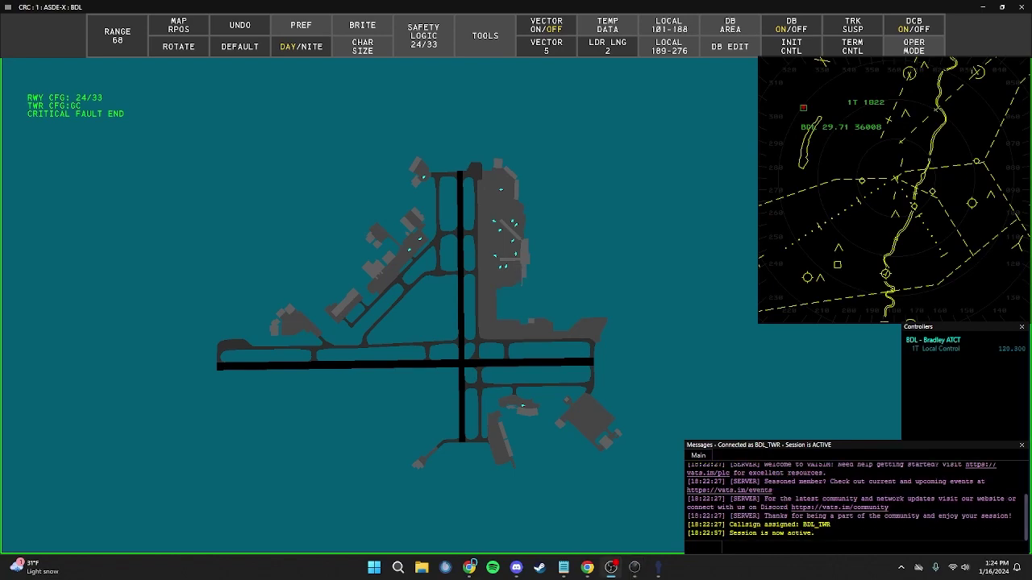
Step: Add a Tower Cab display tab for BDL - Bradley ATCT and switch between it and the ASDE-X display
left_click(11, 10)
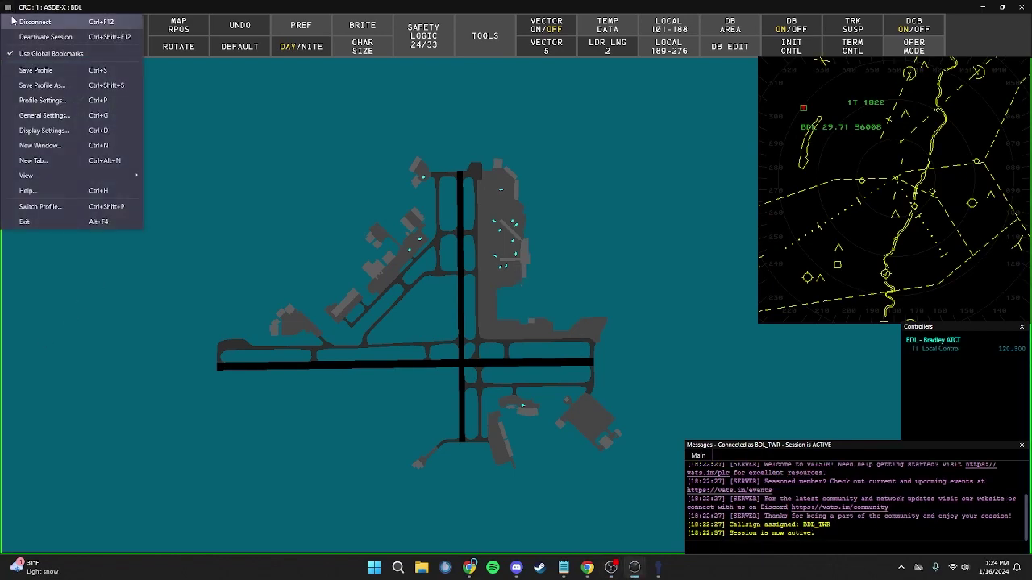
left_click(53, 160)
left_click(459, 264)
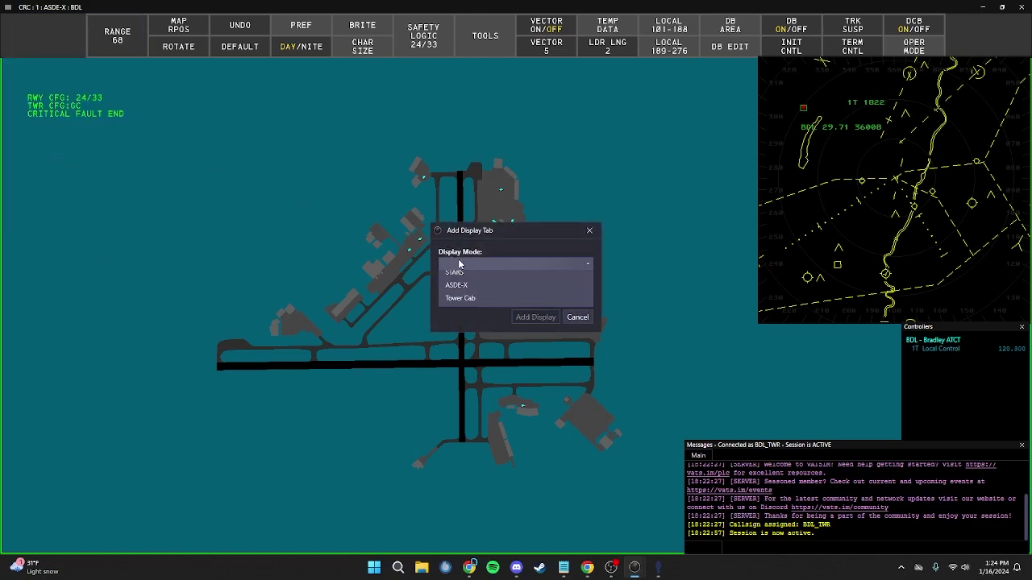
left_click(462, 300)
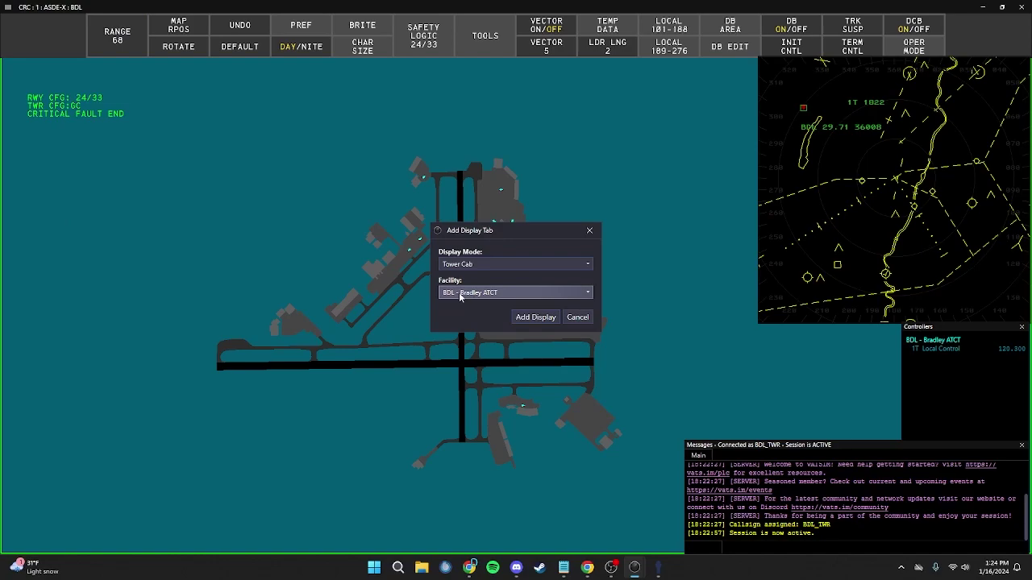
left_click(535, 316)
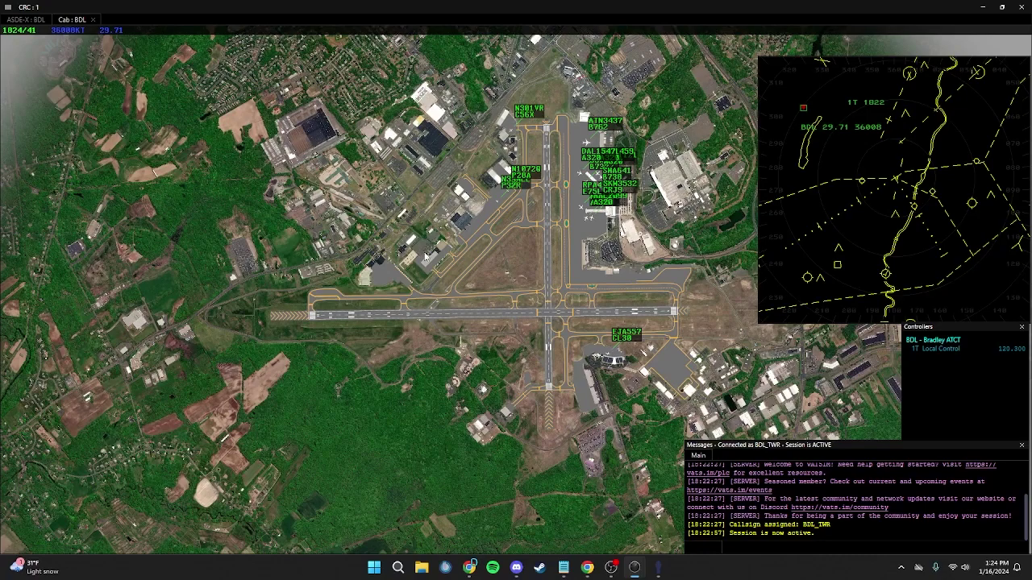
scroll(420, 254, "up", 2)
left_click_drag(451, 258, 412, 296)
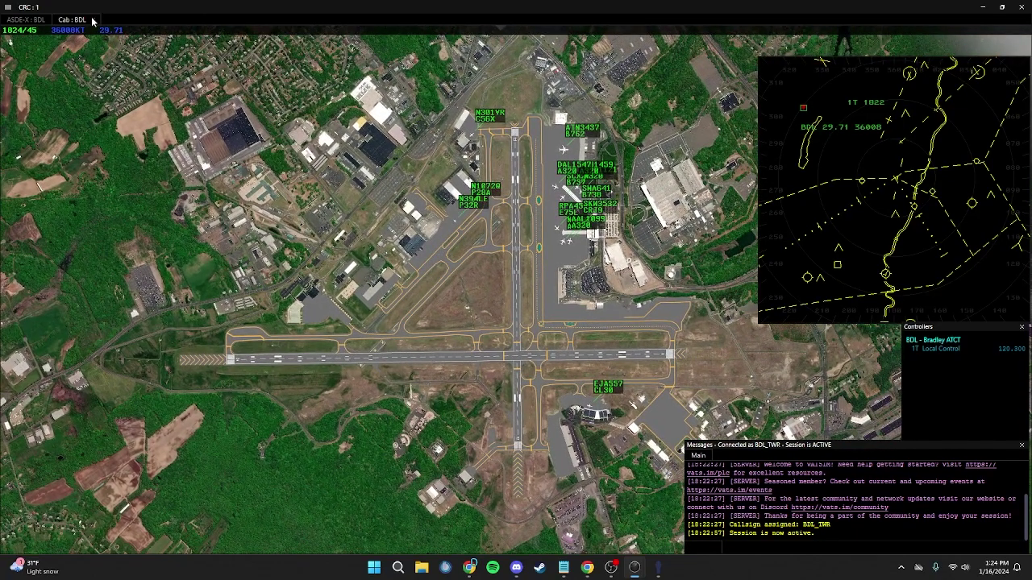
left_click(25, 20)
left_click(65, 20)
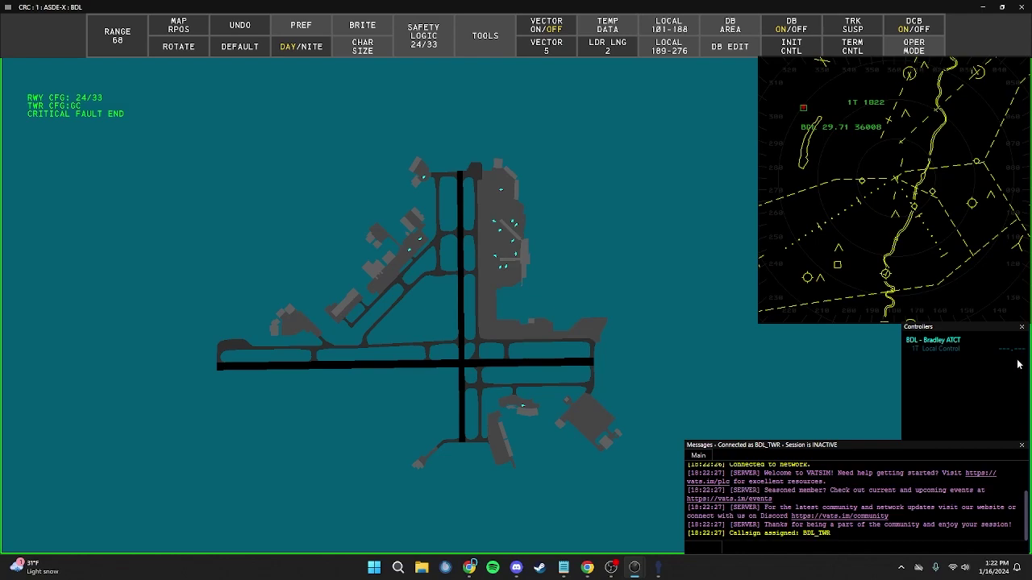
Step: Activate the controlling session for Bradley tower
left_click(8, 10)
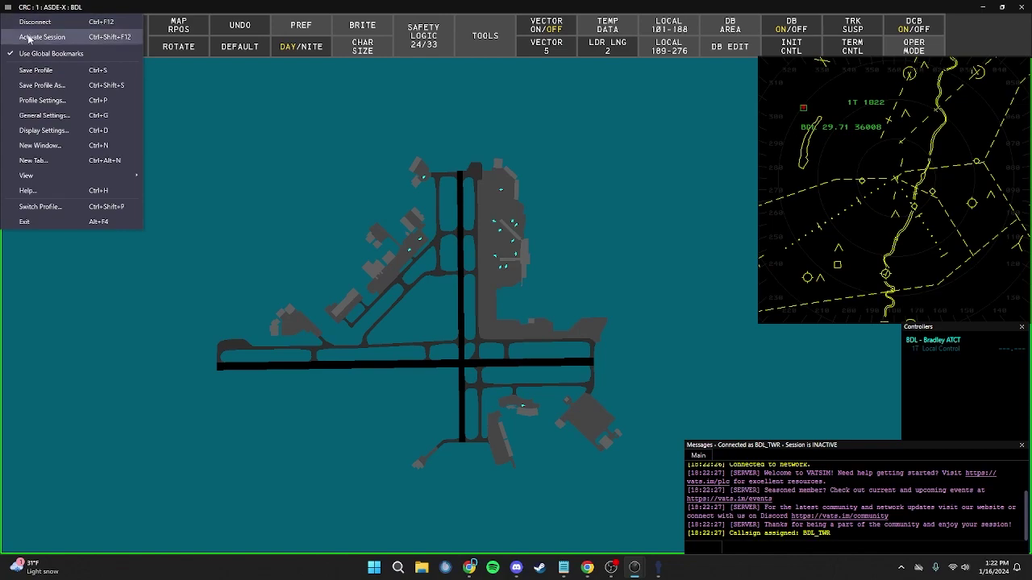
left_click(28, 38)
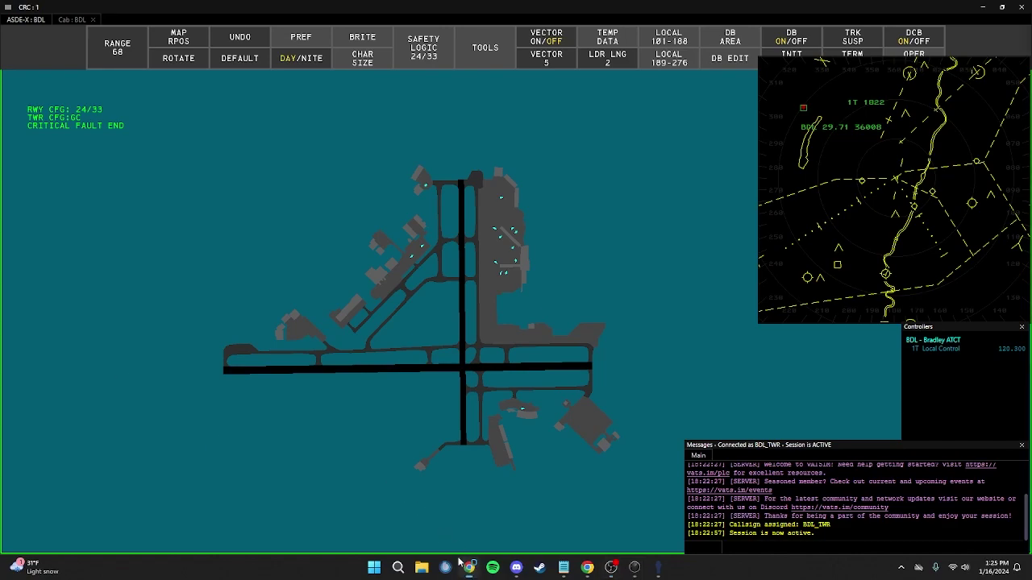
Step: Switch to Chrome and launch vStrips from the vNAS website in a new tab
left_click(468, 567)
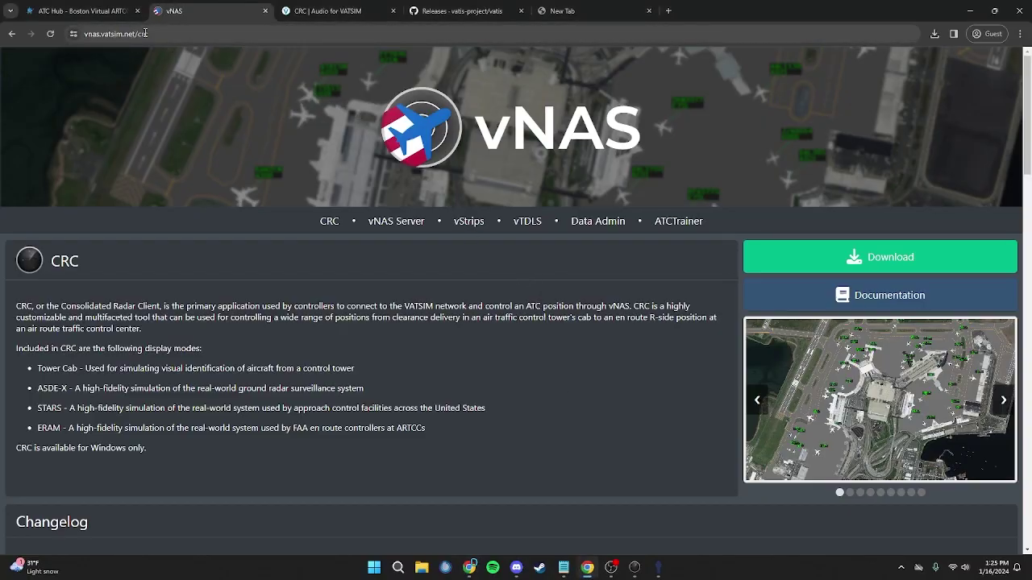
left_click(469, 222)
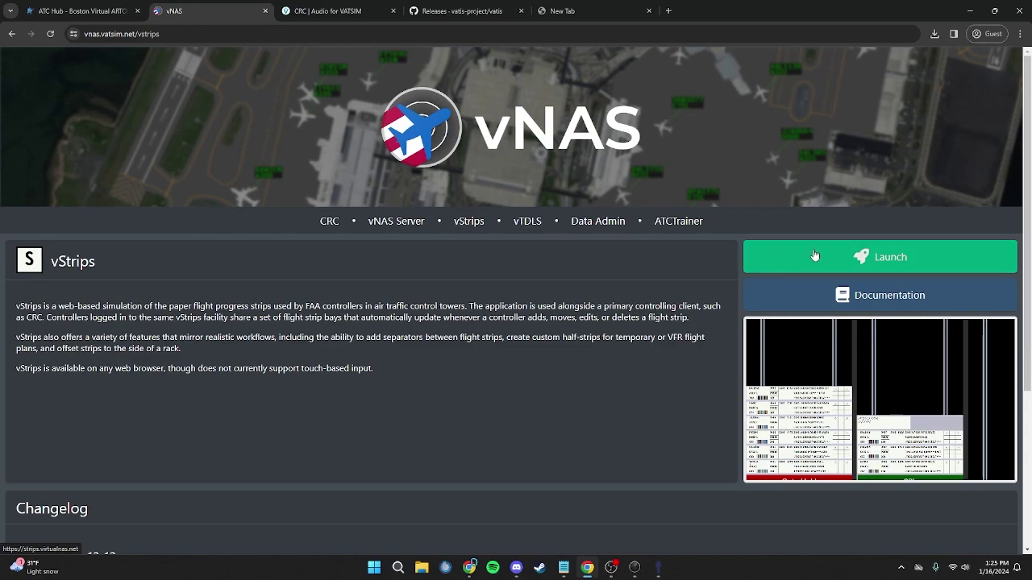
middle_click(760, 256)
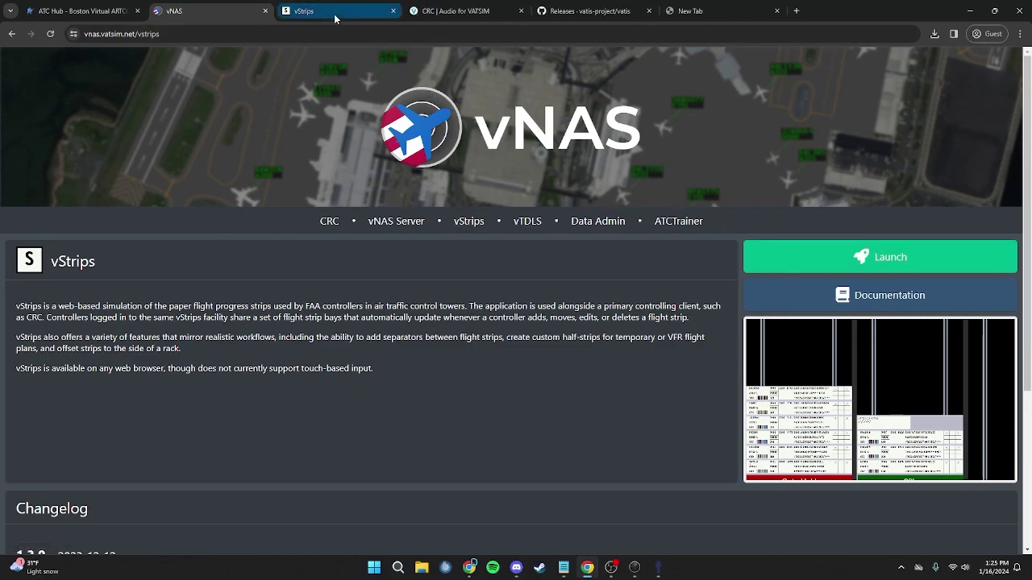
left_click(334, 13)
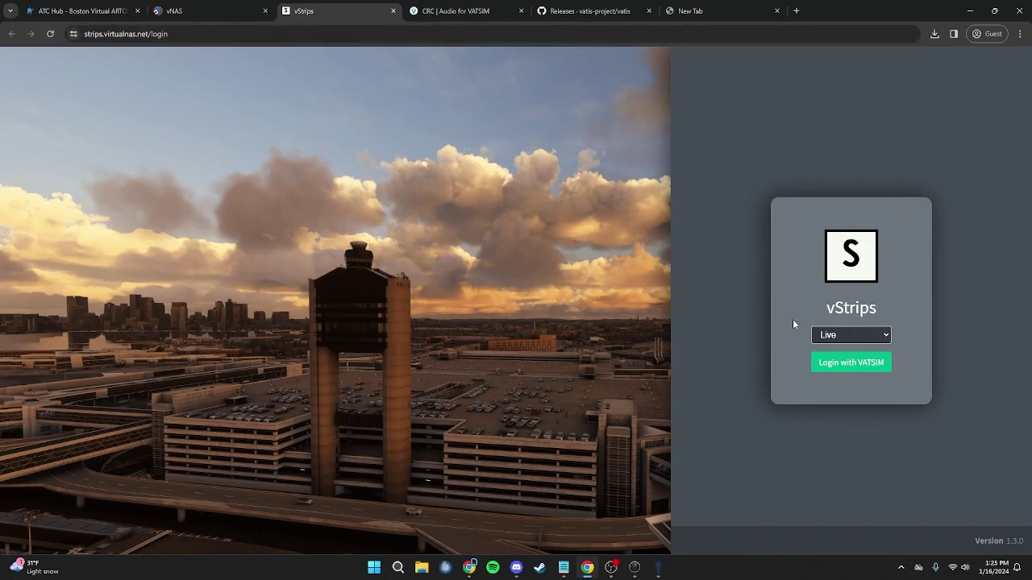
Step: Log in to vStrips with VATSIM on the Sweatbox 2 environment and open the BDL facility
left_click(823, 337)
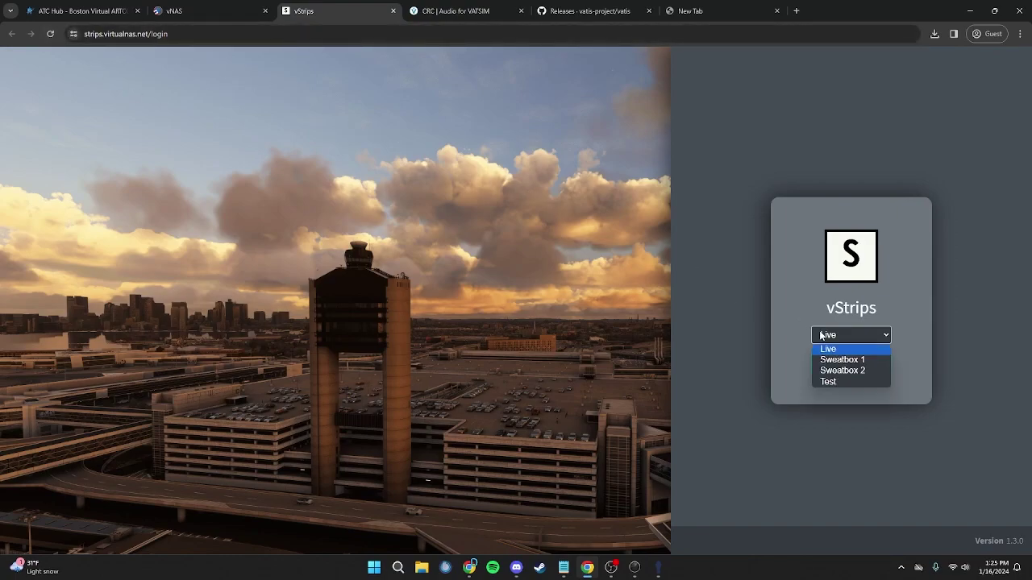
left_click(839, 371)
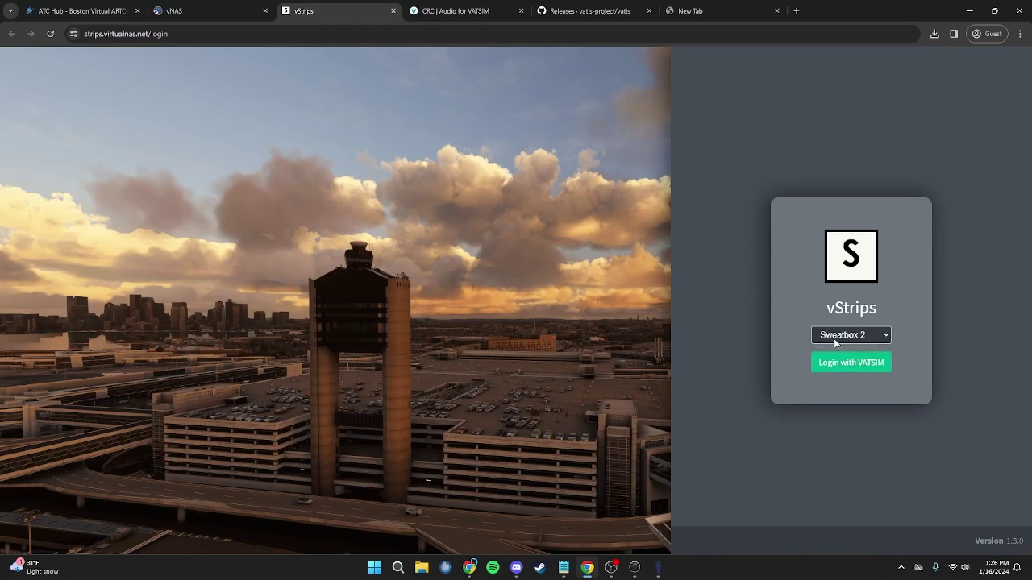
left_click(848, 365)
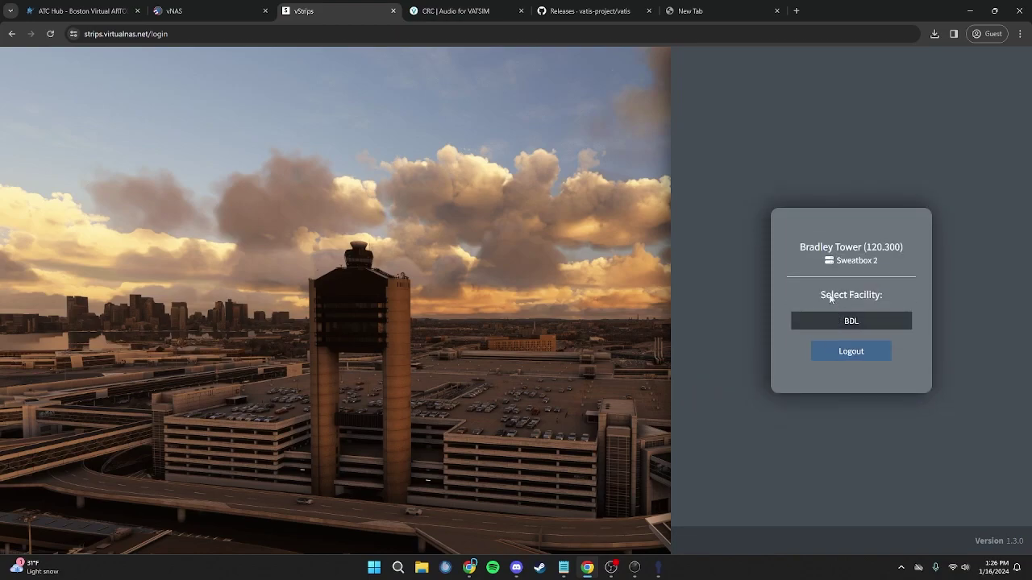
left_click_drag(803, 246, 904, 249)
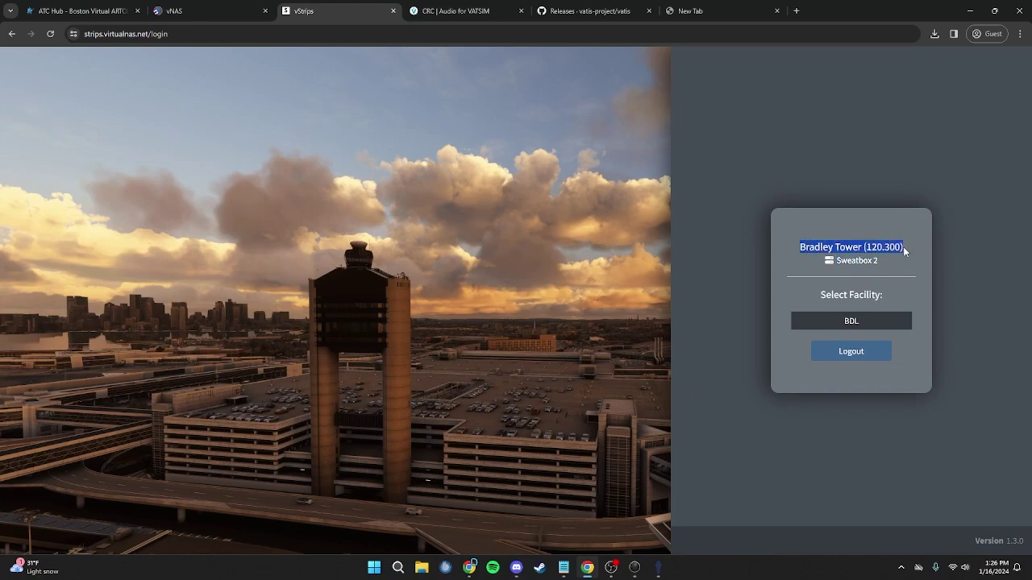
left_click(894, 267)
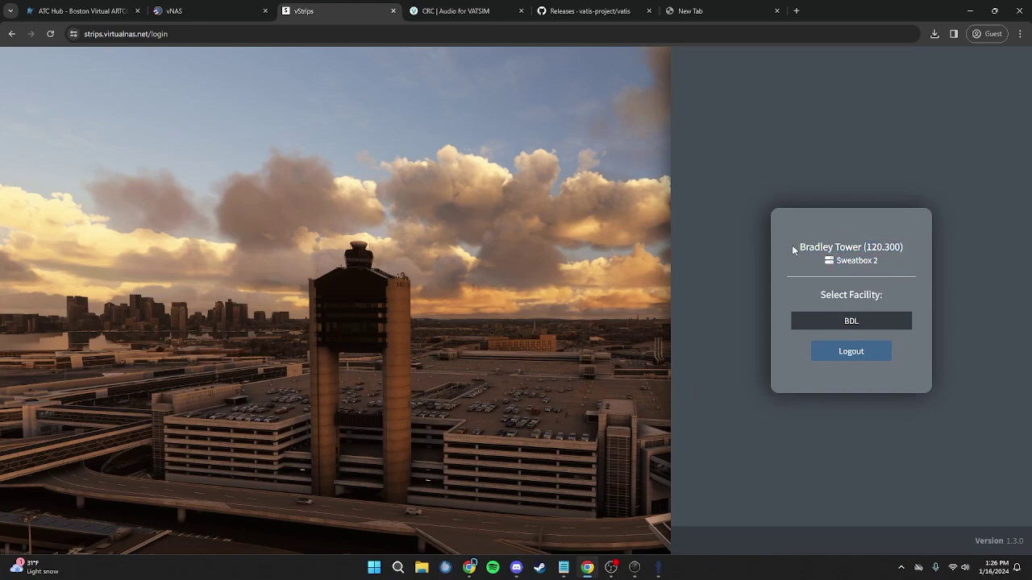
left_click(864, 321)
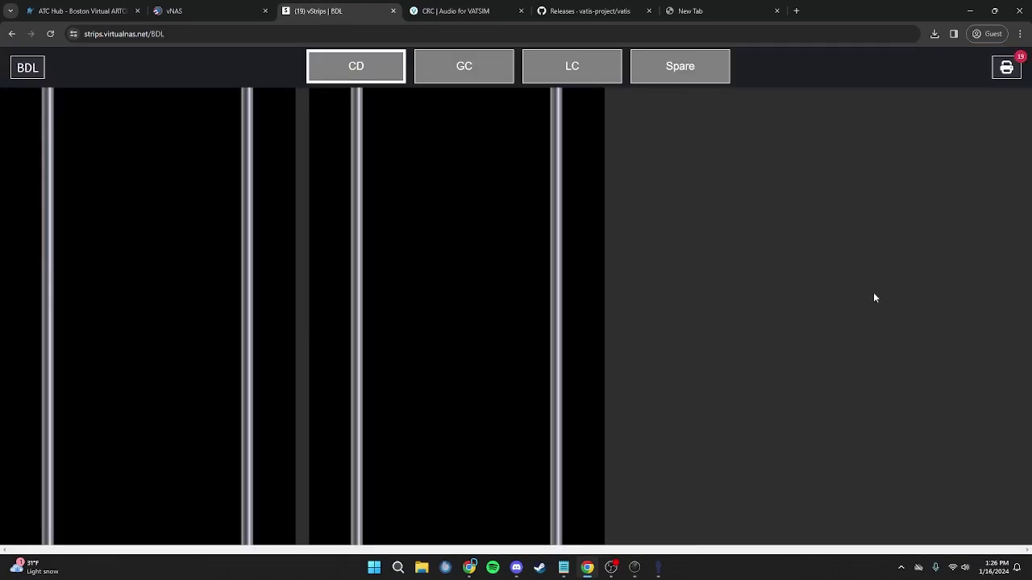
Step: View the LC and GC flight strip bays, ending on the LC bay
left_click(574, 77)
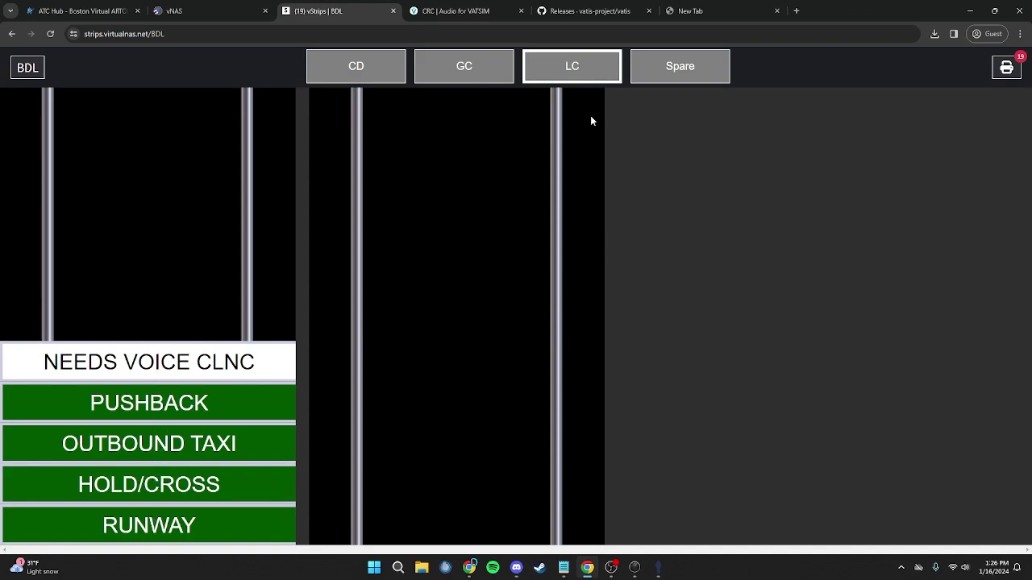
left_click(456, 61)
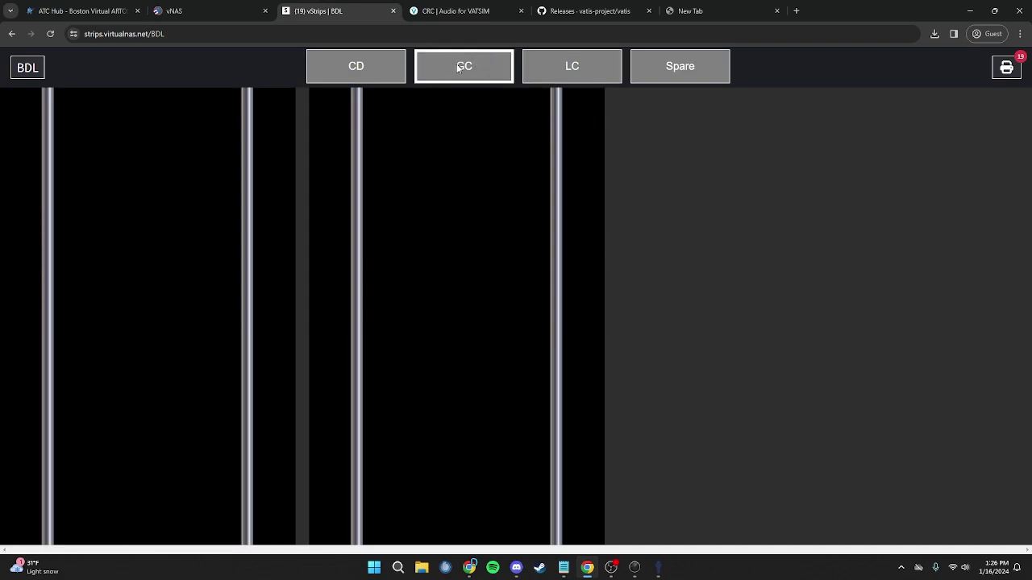
left_click(578, 71)
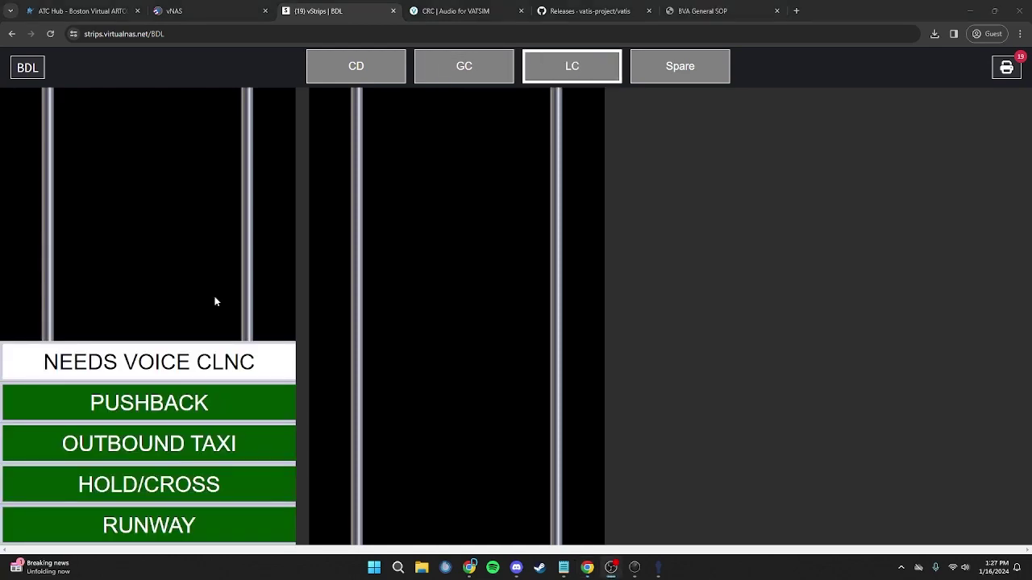
Step: Review the BVA General SOP's typed-separator rule and recommended separator table, alternating with the vStrips LC bay
left_click(745, 10)
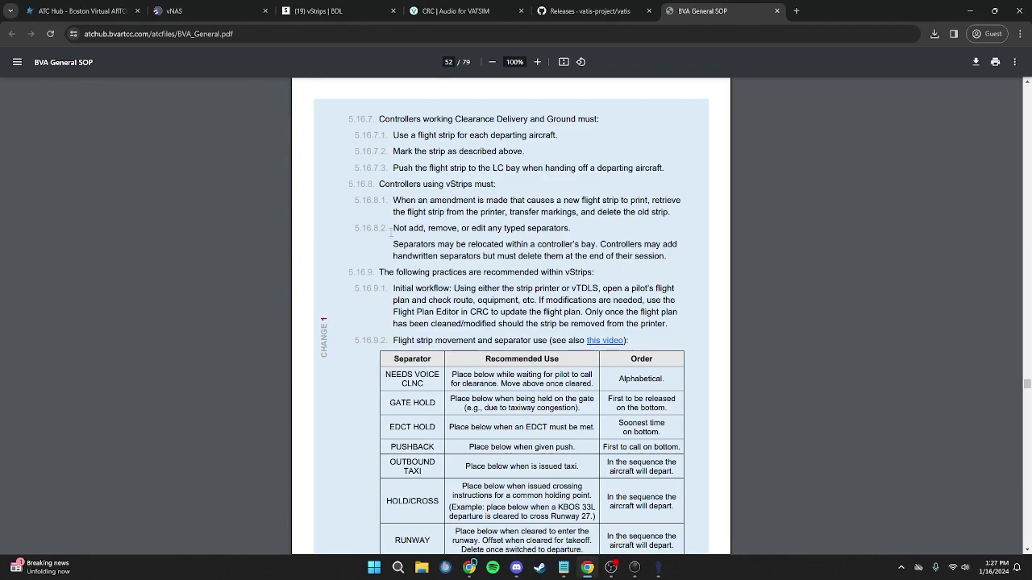
left_click_drag(391, 230, 573, 228)
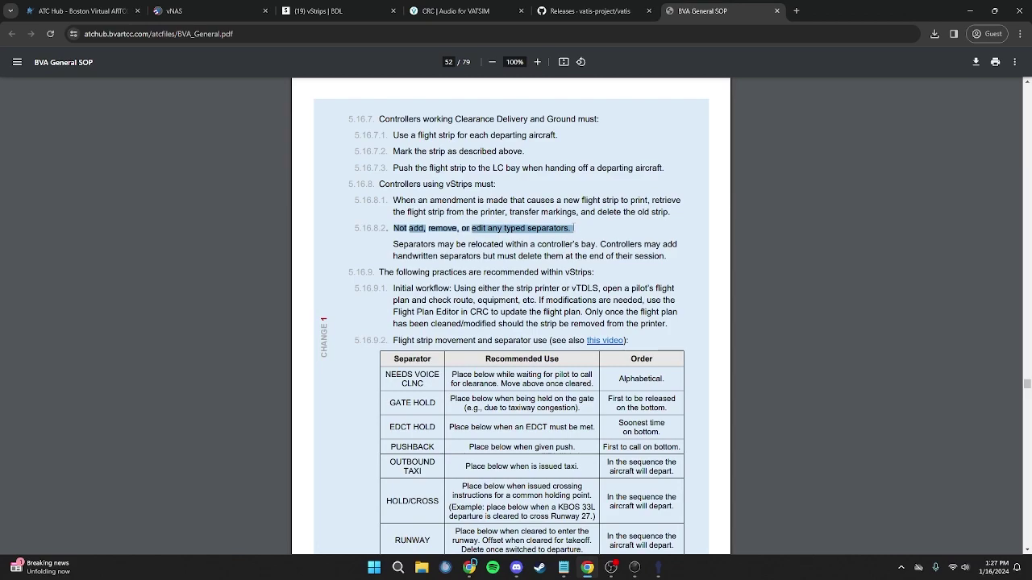
left_click(316, 11)
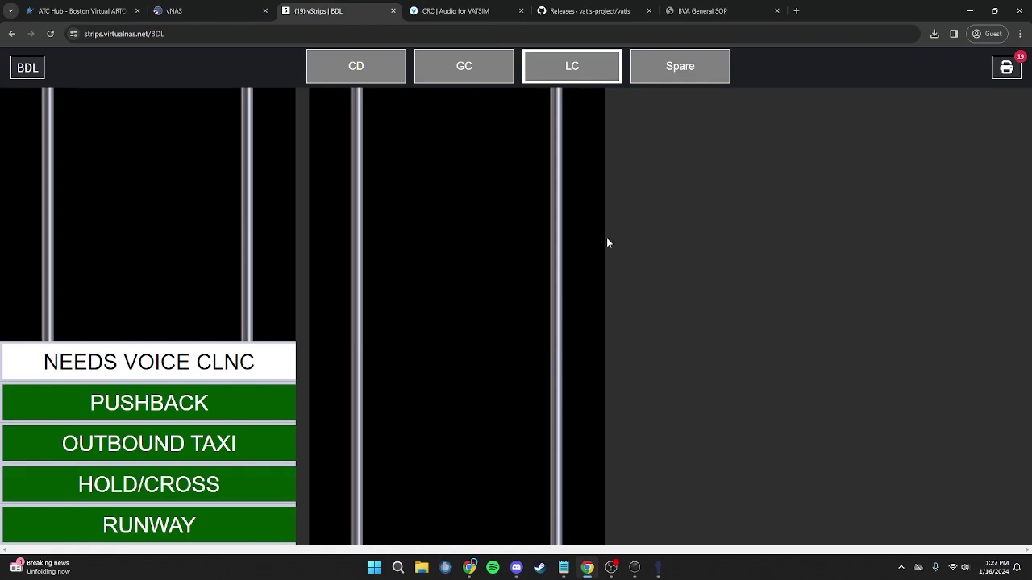
left_click(691, 9)
scroll(484, 322, "down", 1)
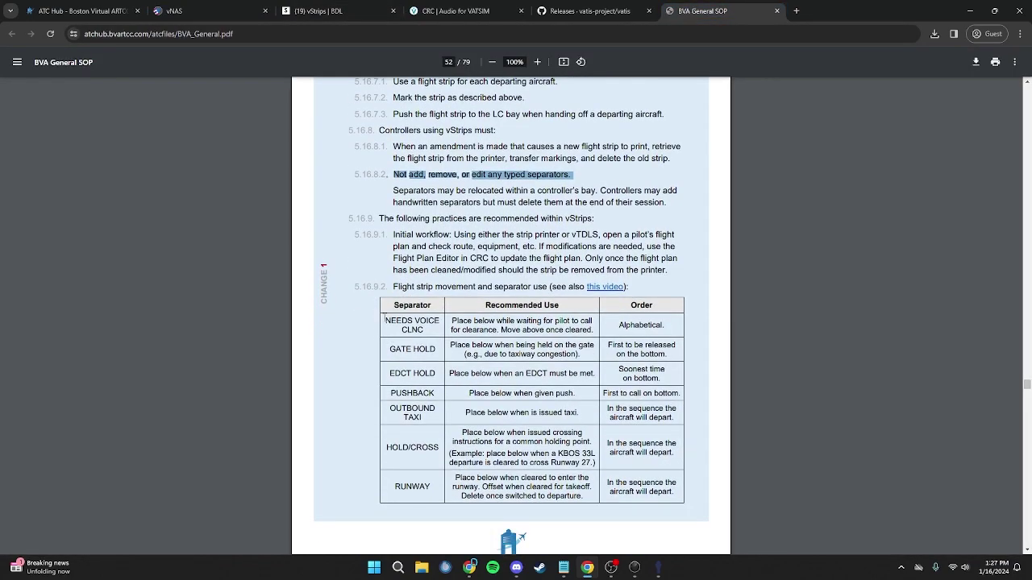
left_click_drag(385, 319, 662, 507)
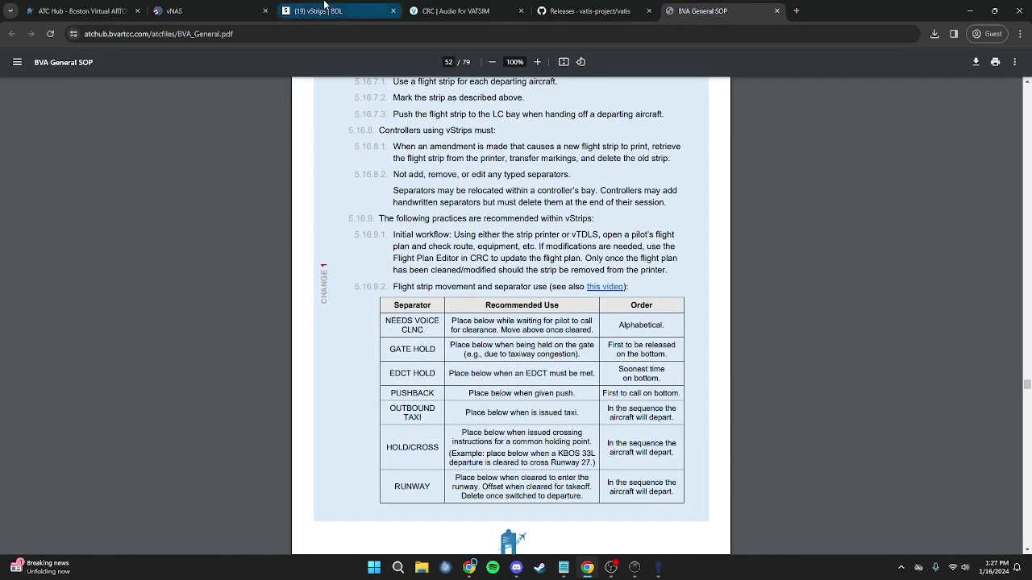
left_click(325, 10)
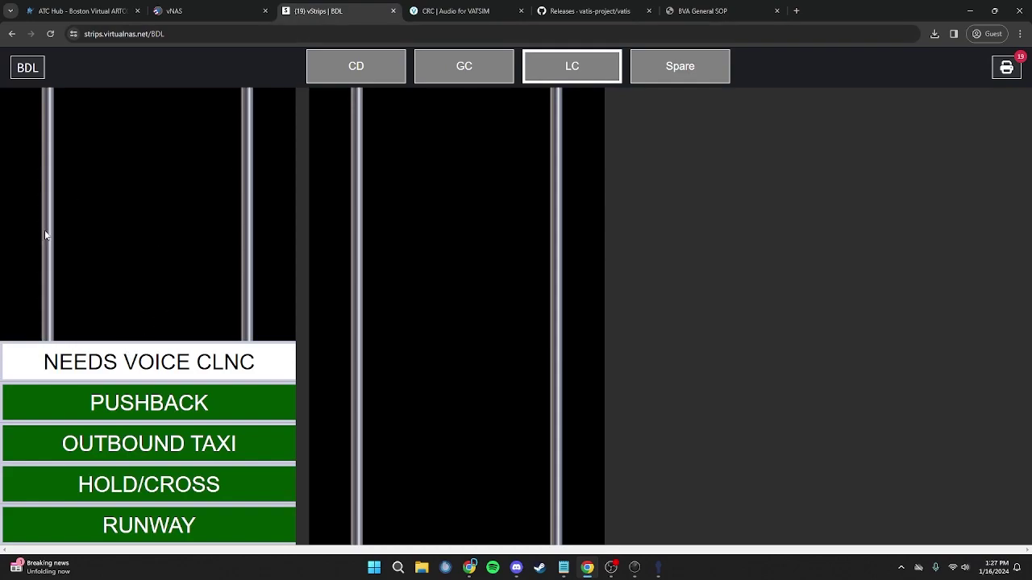
Step: Move the PUSHBACK and NEEDS VOICE CLNC separators to the LC bay's second rack and back to the first
left_click_drag(121, 400, 412, 491)
left_click_drag(237, 398, 477, 470)
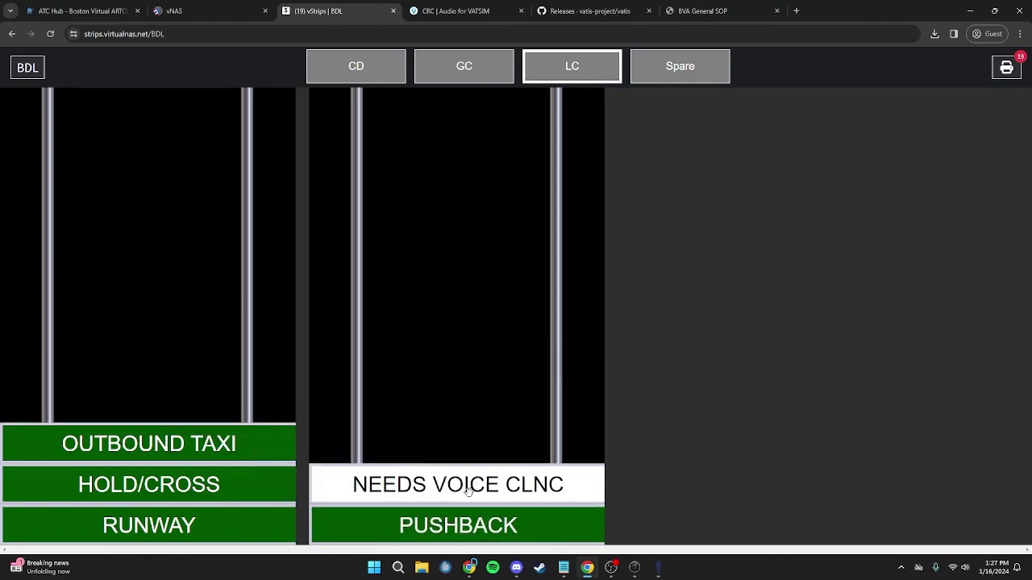
left_click_drag(386, 481, 296, 453)
left_click_drag(403, 524, 100, 403)
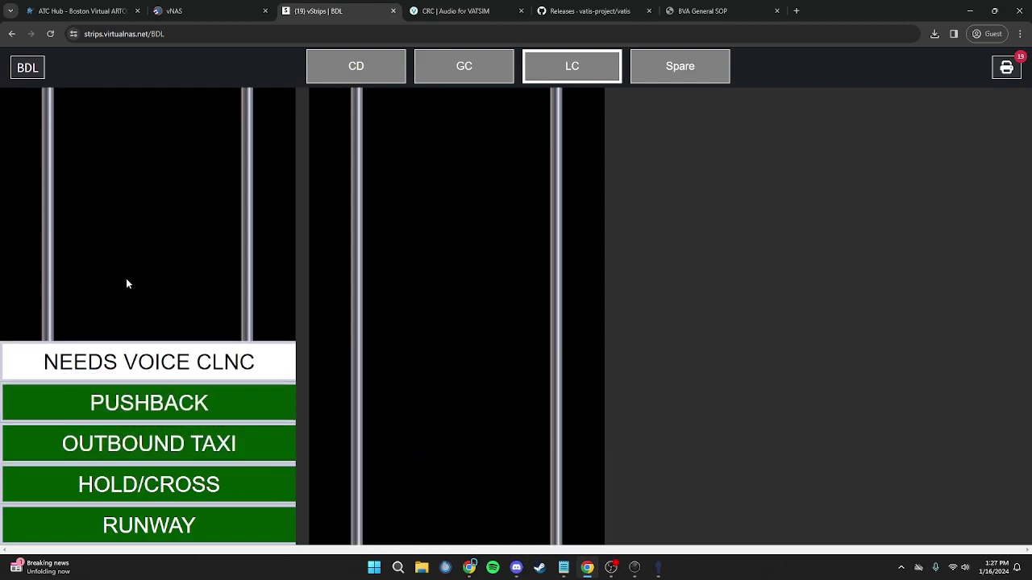
Step: Add a handwritten separator labelled "Seperator" above NEEDS VOICE CLNC in the LC bay
right_click(194, 216)
left_click(226, 222)
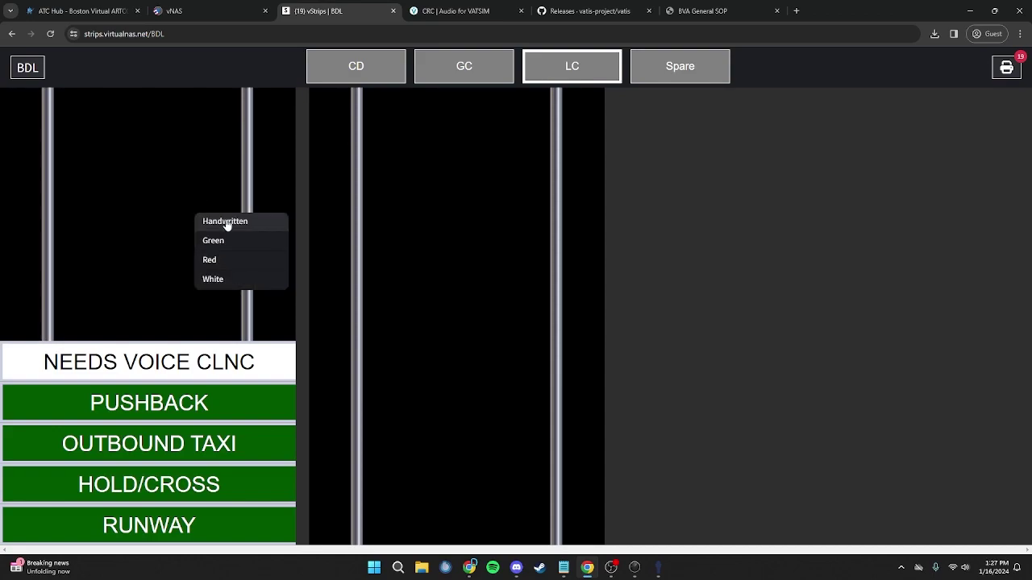
left_click(221, 223)
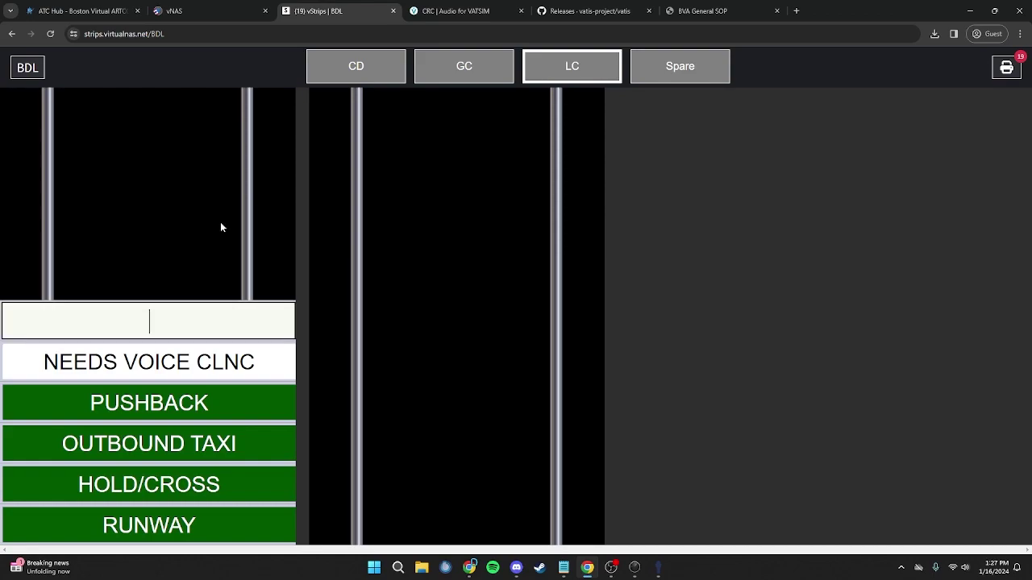
type("Seperator")
key("Return")
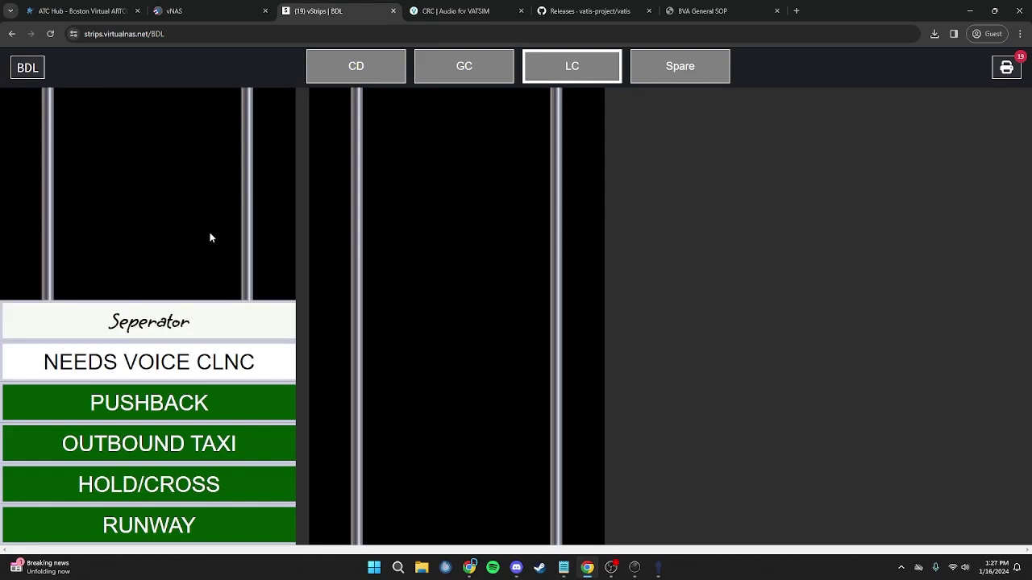
Step: Delete the handwritten separator from the LC bay
right_click(129, 322)
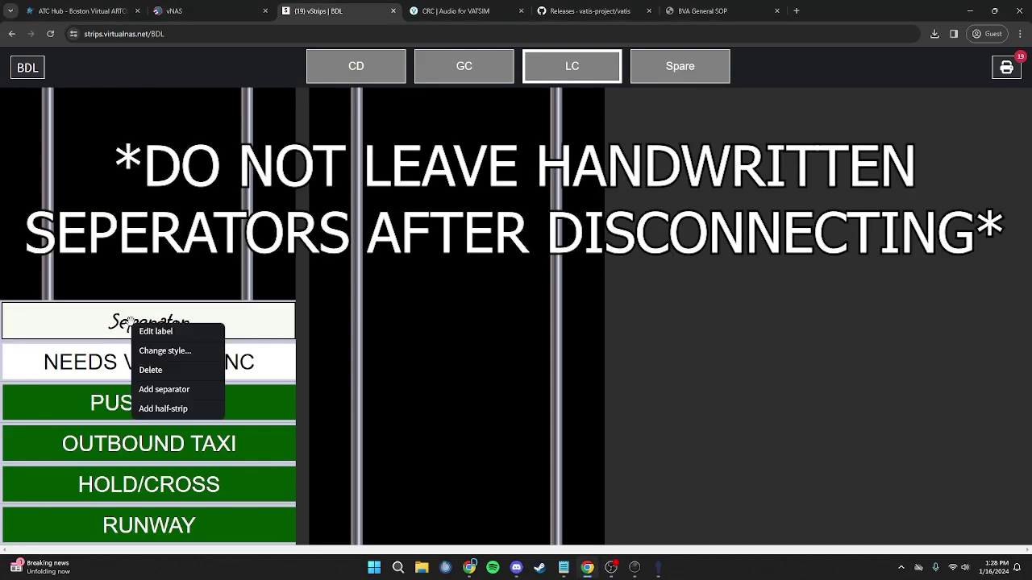
left_click(150, 370)
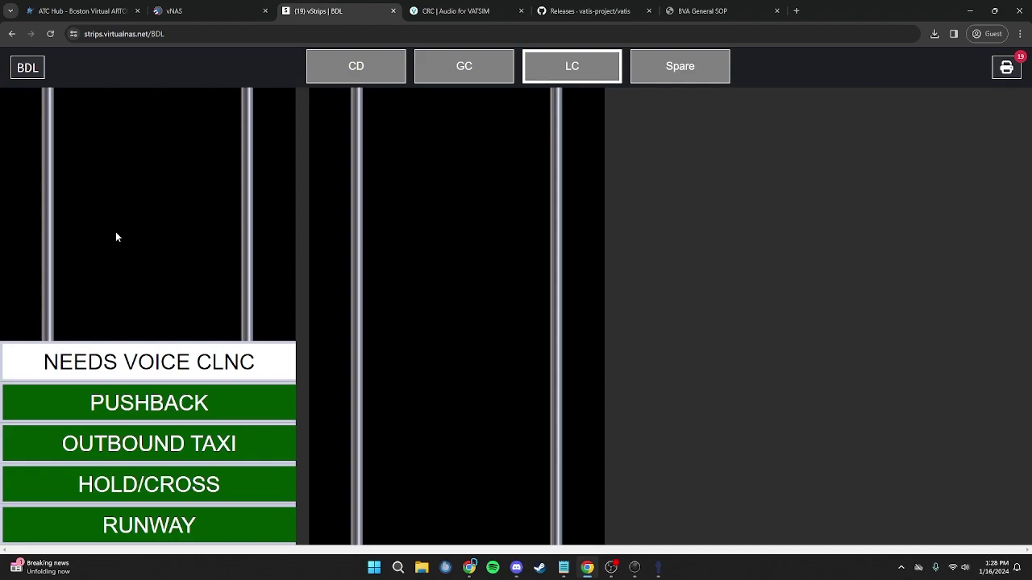
Step: Open the vTDLS page on the vNAS website and launch the web application
left_click(198, 9)
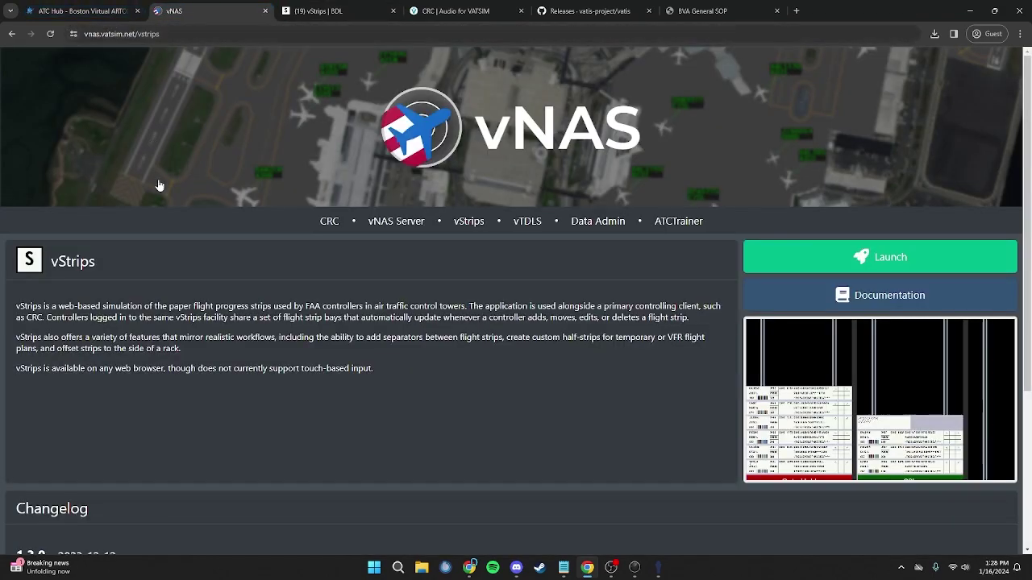
left_click(526, 222)
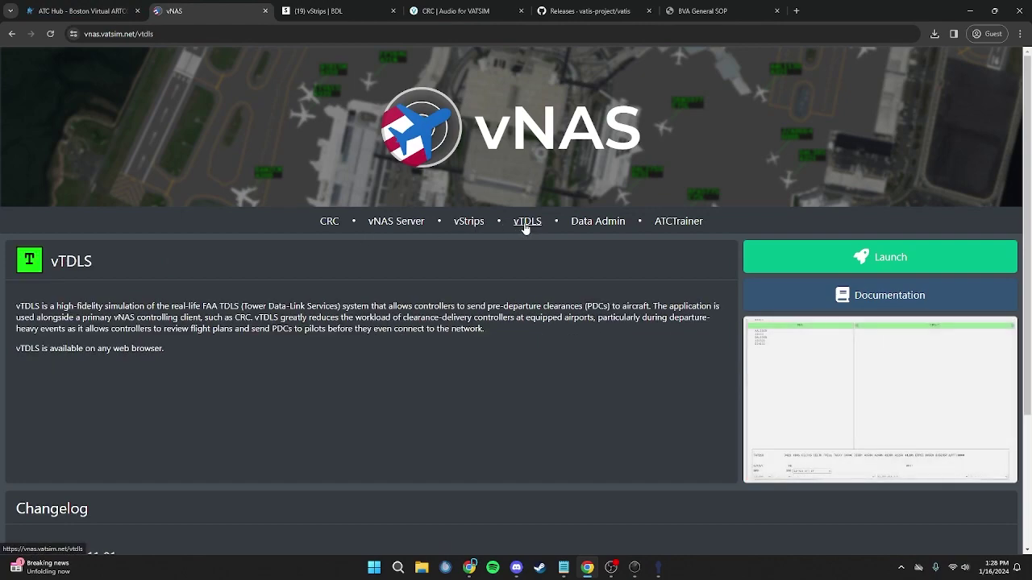
left_click(774, 260)
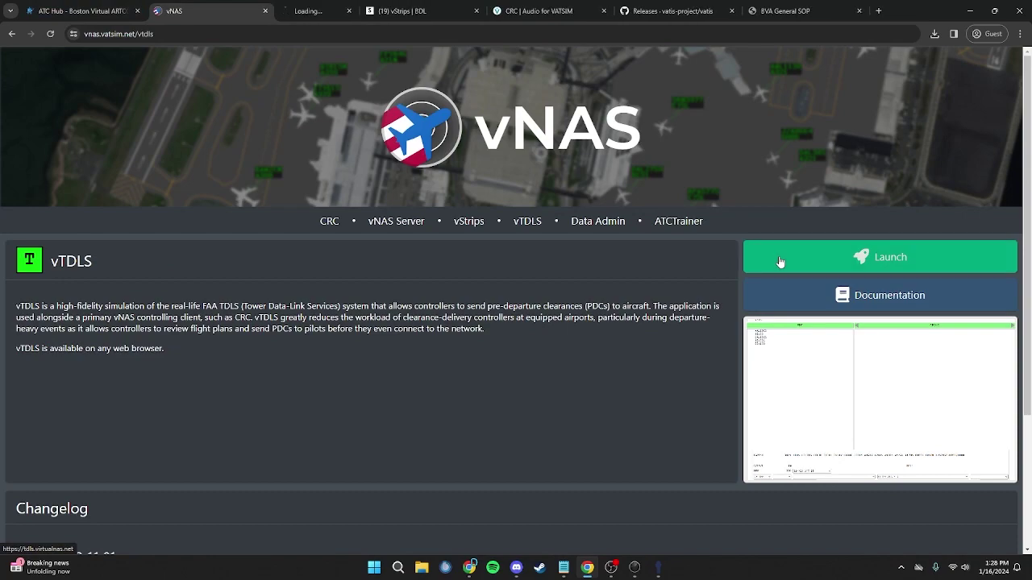
left_click(352, 5)
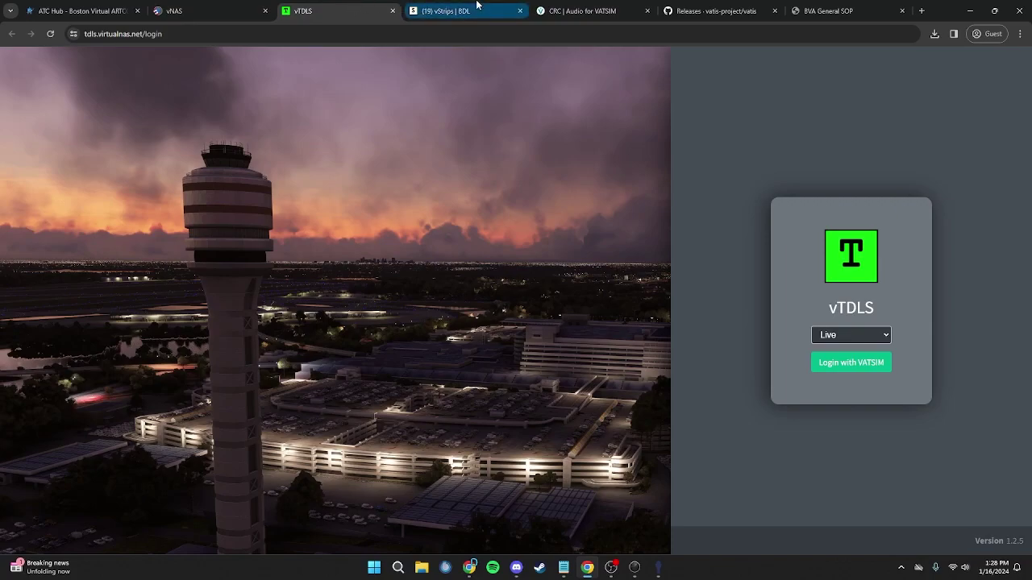
Step: Log in to vTDLS with VATSIM on the Sweatbox 2 environment and open the BDL facility
left_click(858, 337)
left_click(844, 371)
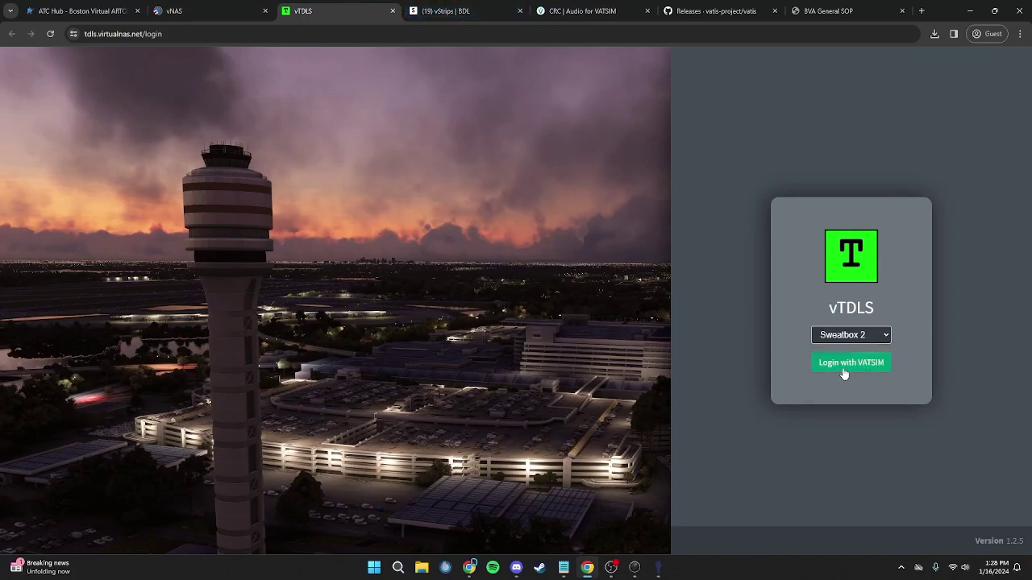
left_click(863, 364)
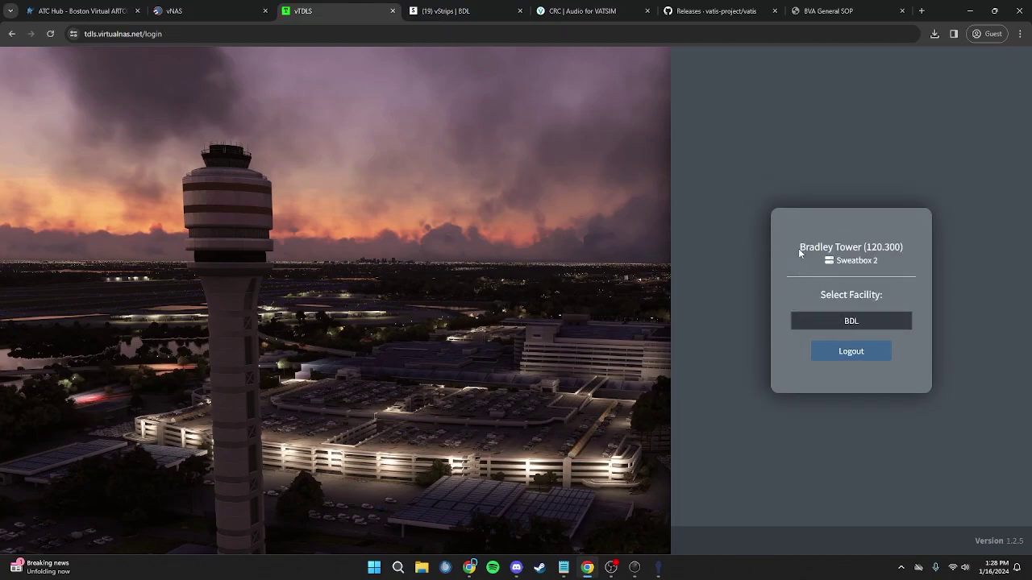
left_click_drag(799, 251, 905, 248)
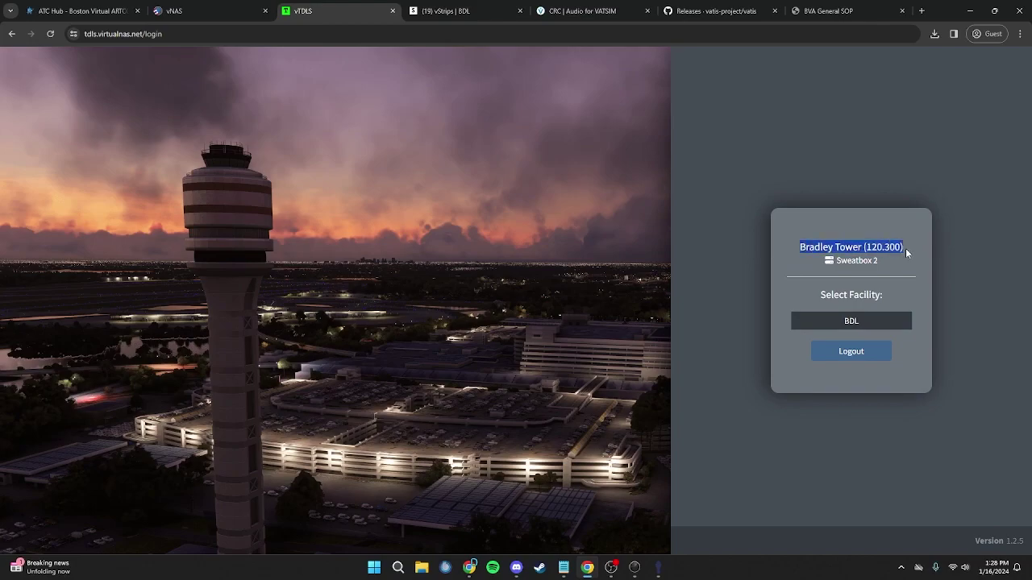
left_click(832, 290)
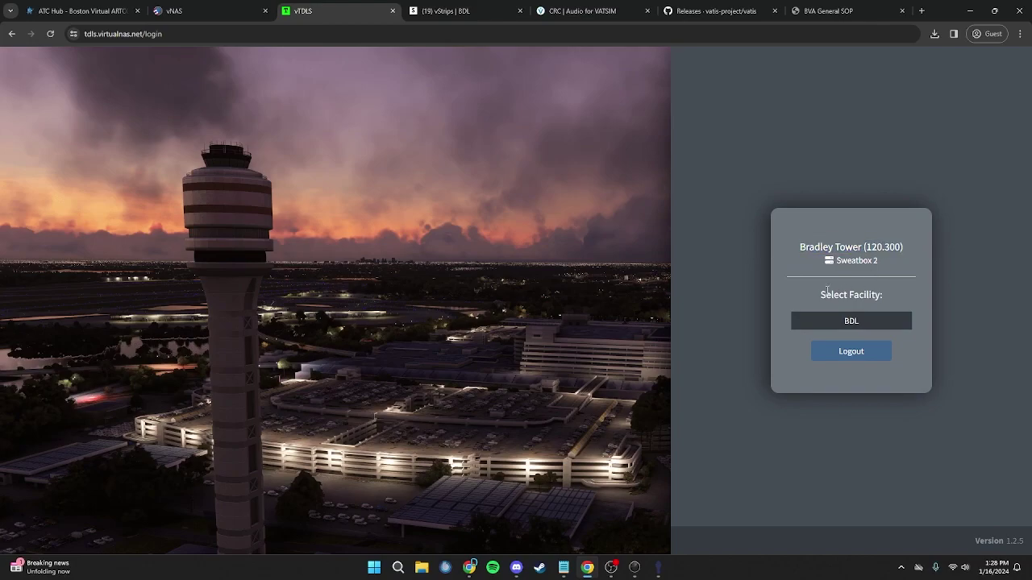
left_click(852, 327)
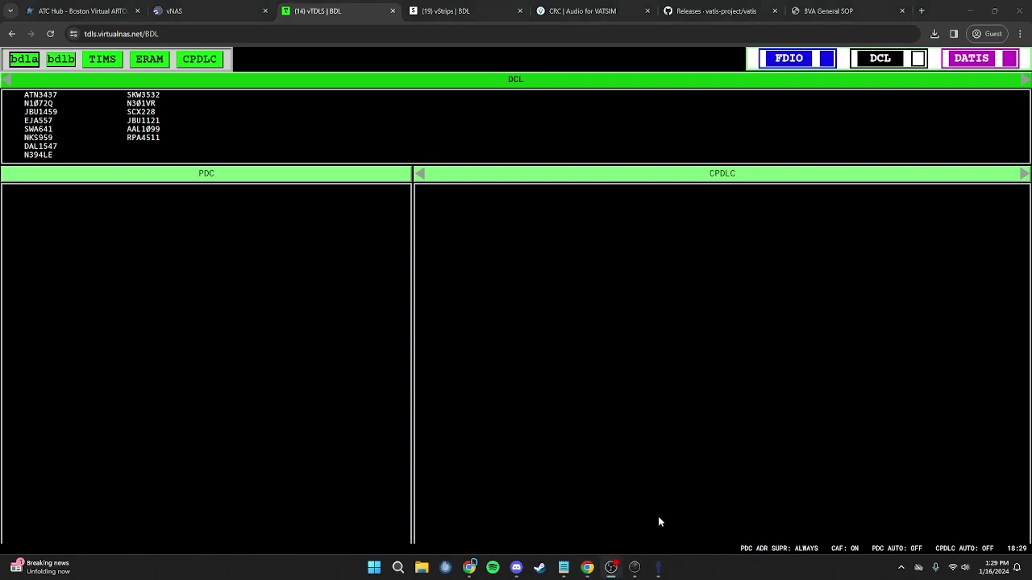
Step: Arrange the browser with vTDLS and the CRC ASDE-X window side by side, extending CRC's window down to the taskbar
mouse_move(635, 567)
left_click(610, 538)
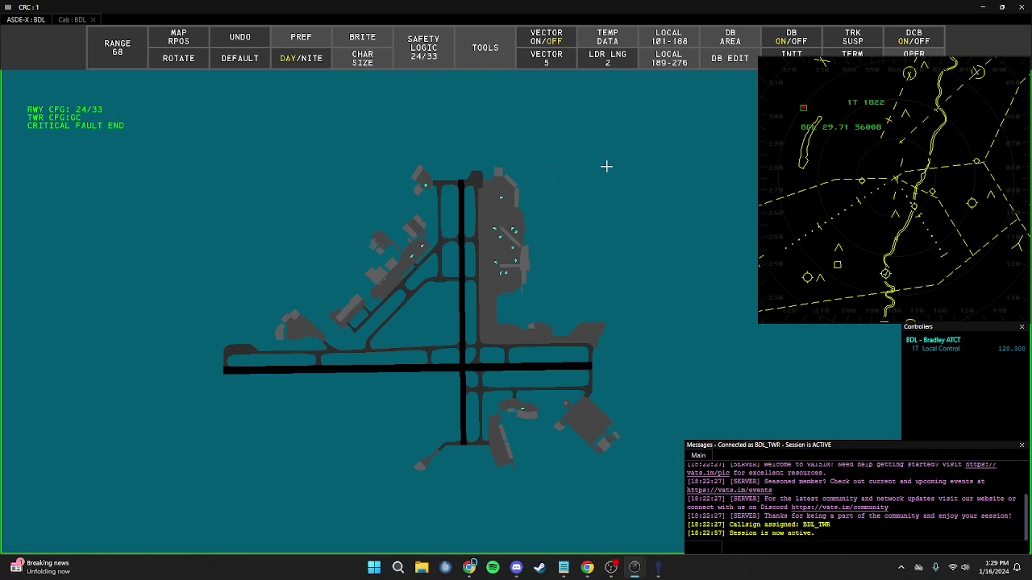
left_click(1001, 9)
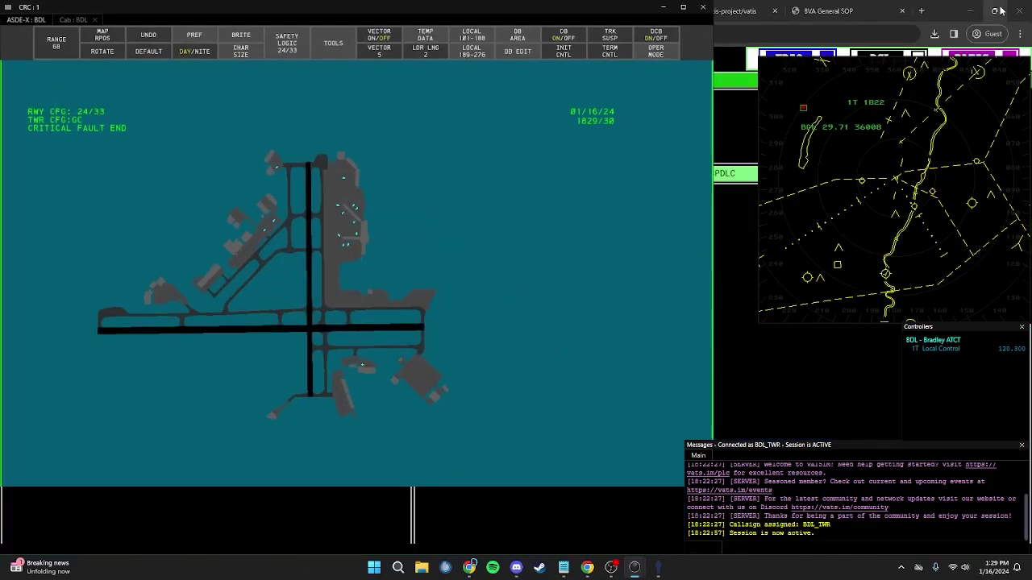
left_click_drag(542, 16, 871, 11)
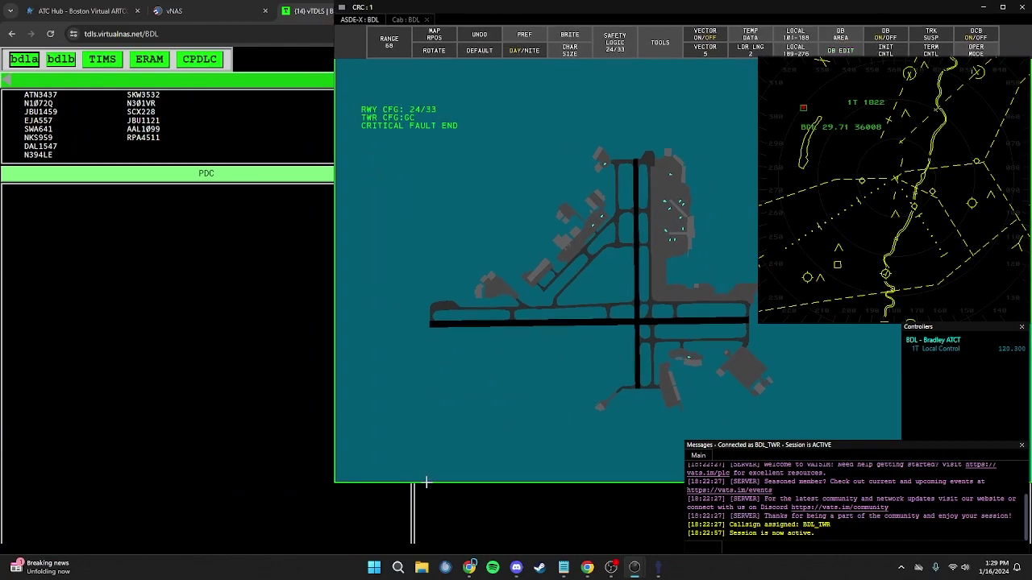
left_click_drag(426, 482, 424, 555)
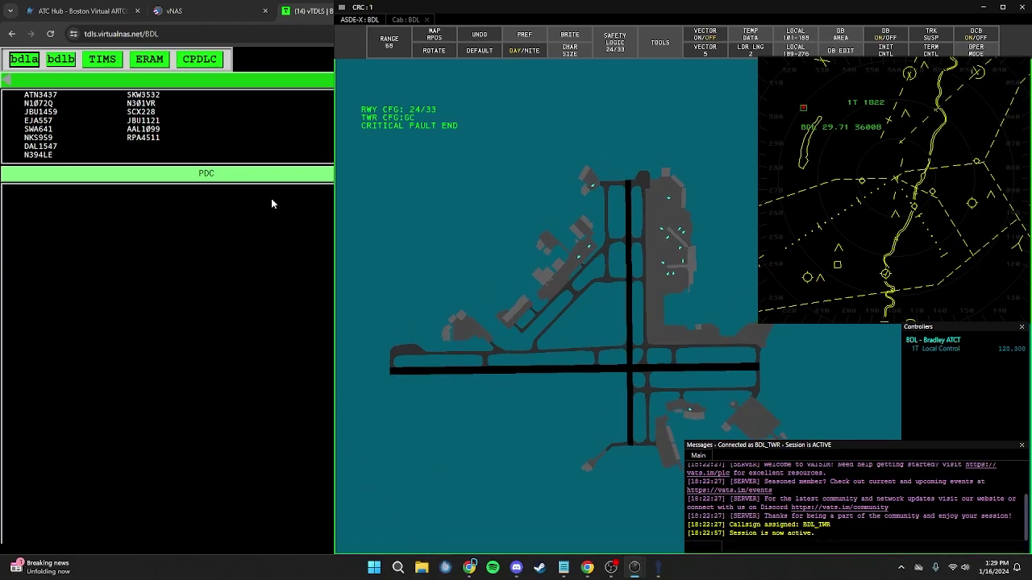
left_click(240, 236)
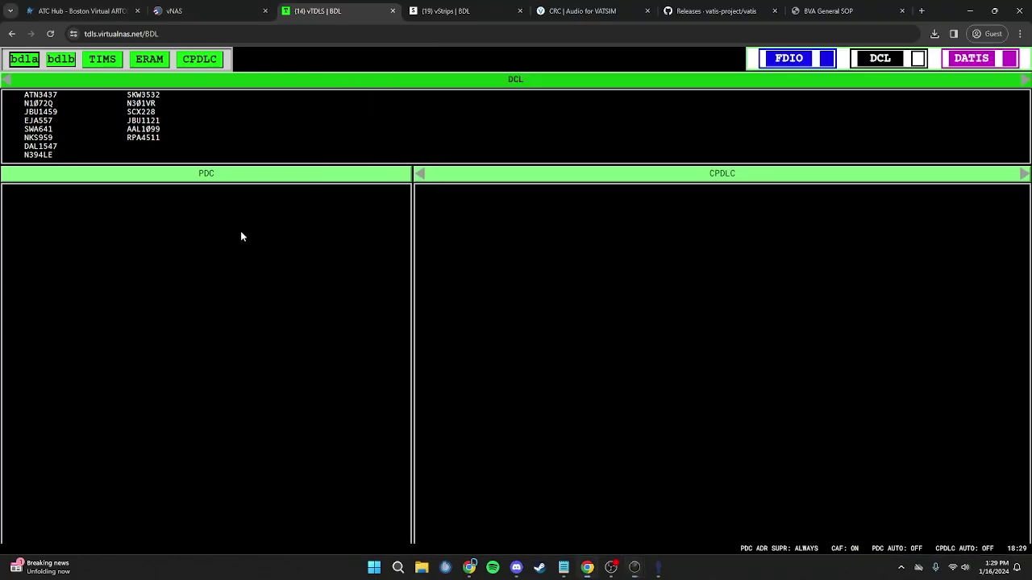
left_click(994, 10)
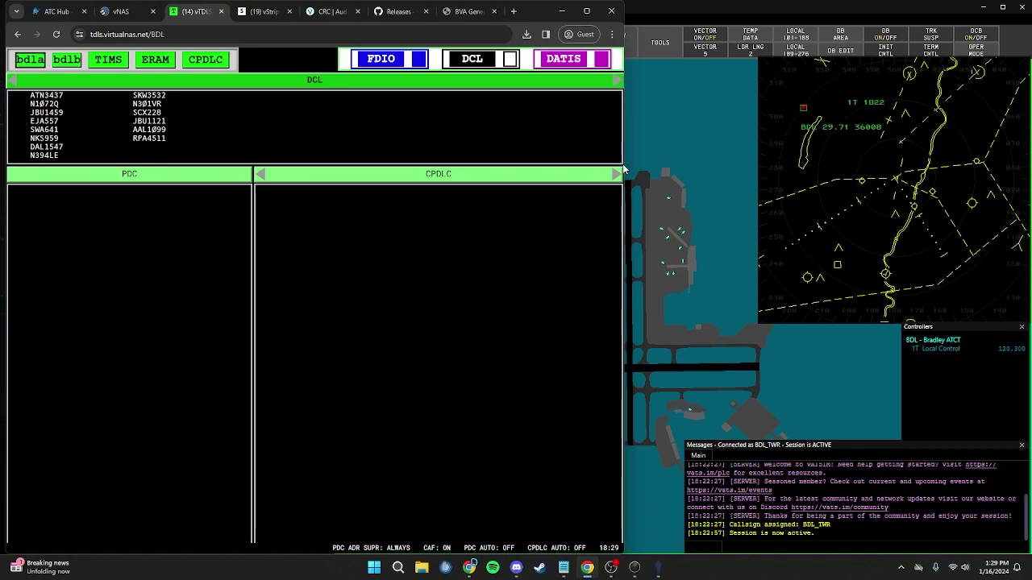
left_click_drag(622, 164, 332, 201)
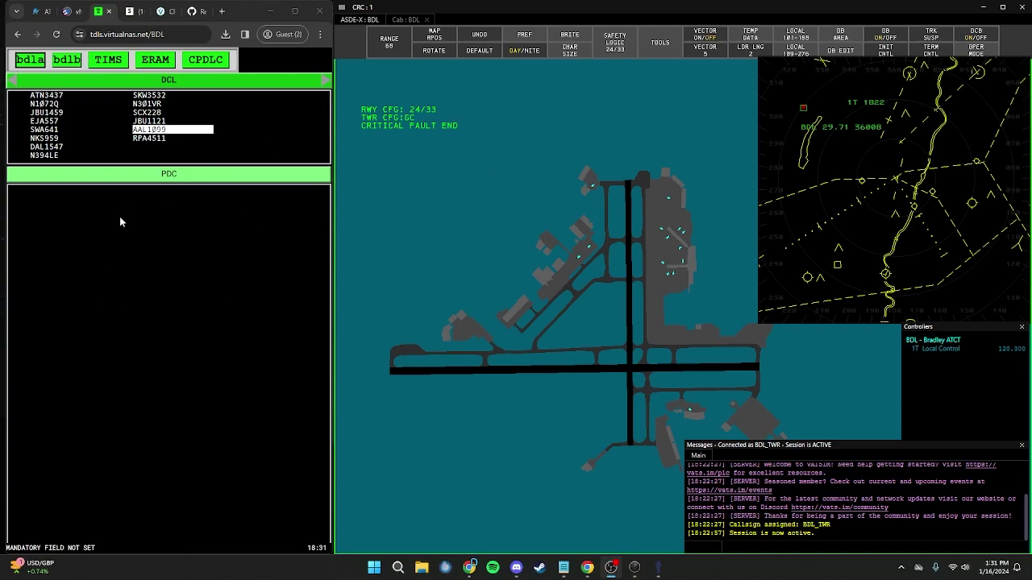
Step: Open AAL1099's clearance in vTDLS and its flight plan in CRC's Flight Plan Editor, placed below the airport map
left_click(156, 132)
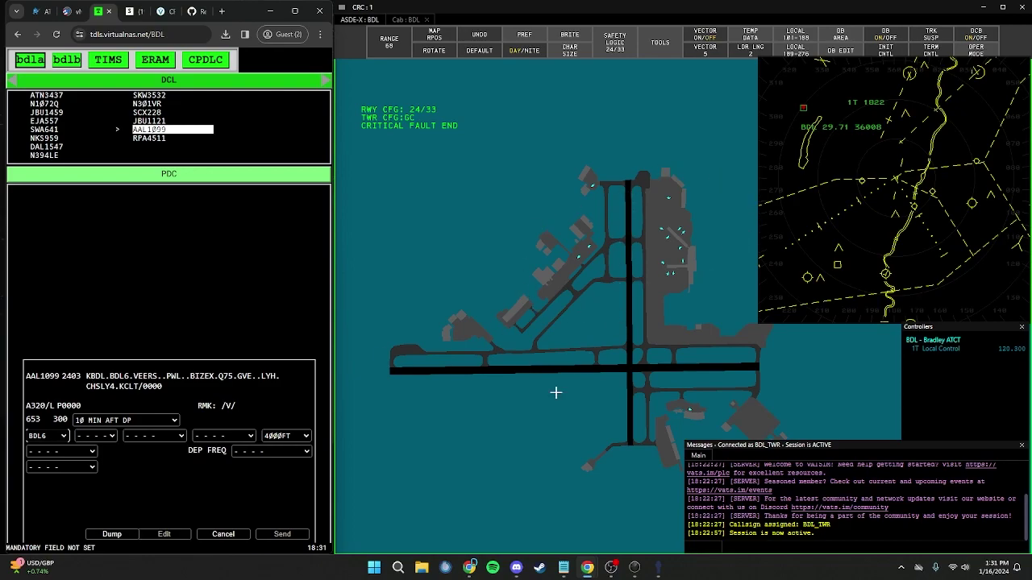
left_click(509, 449)
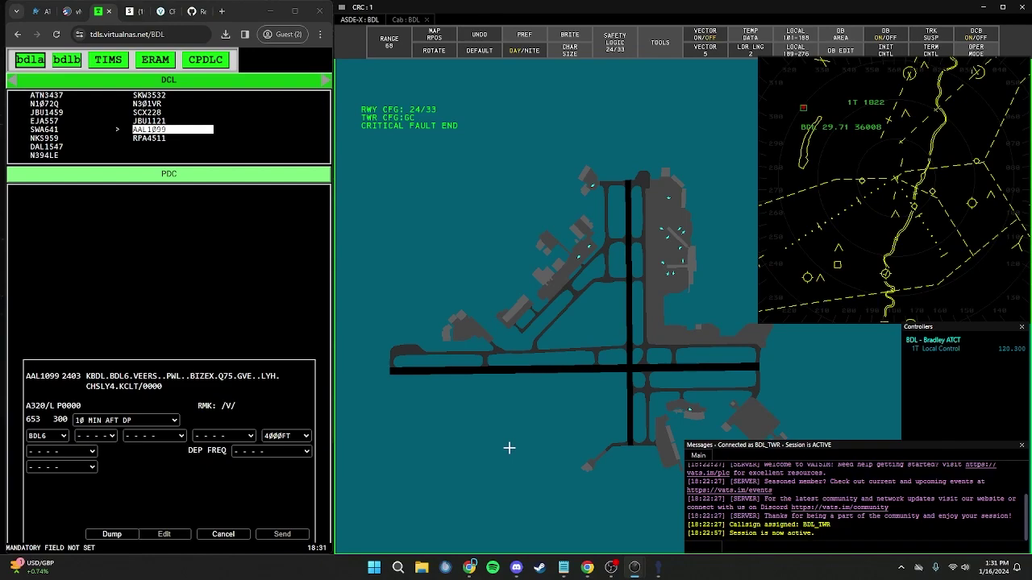
key("ctrl+shift+f")
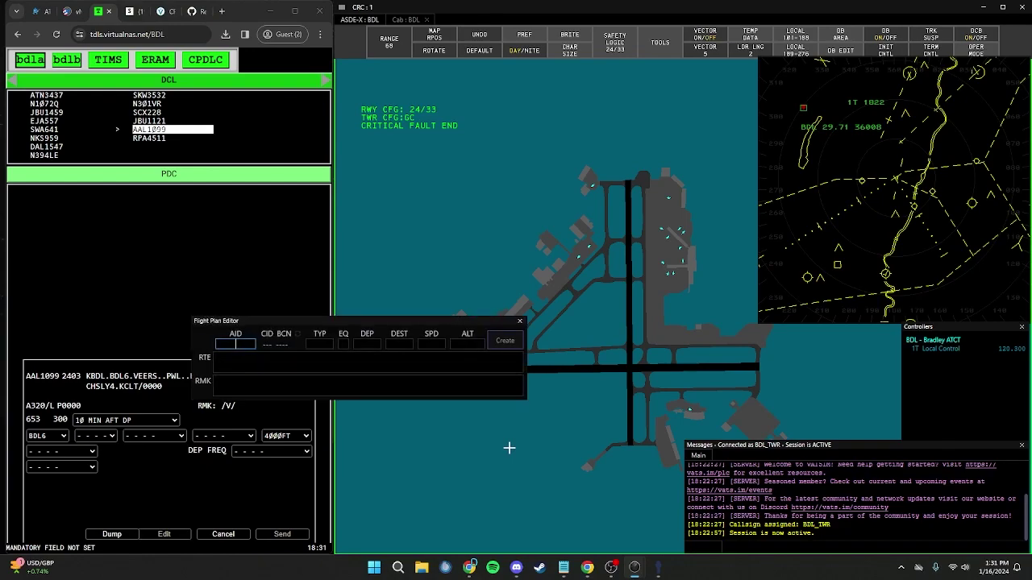
type("AAL1099")
key("Return")
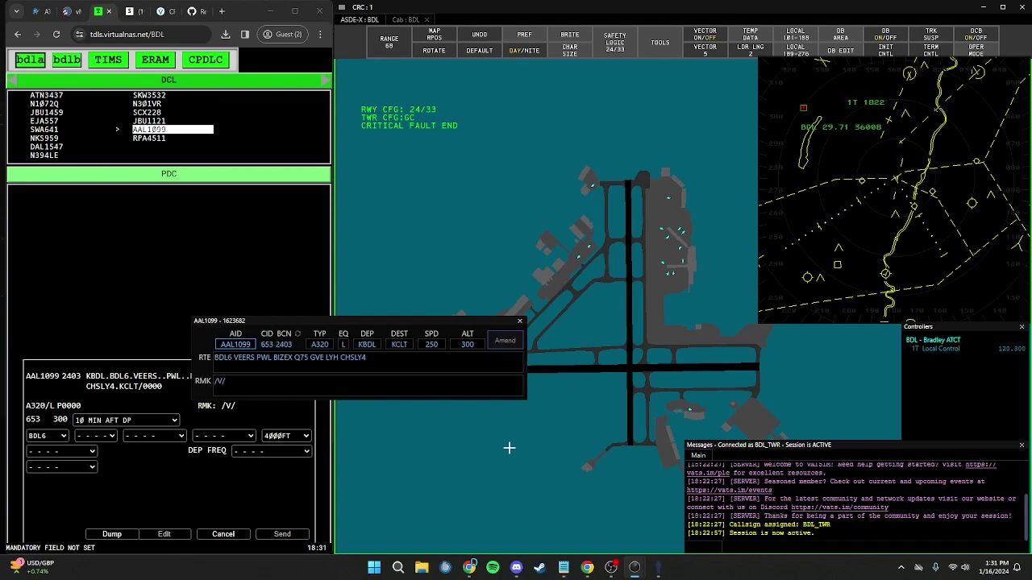
left_click_drag(358, 326, 503, 480)
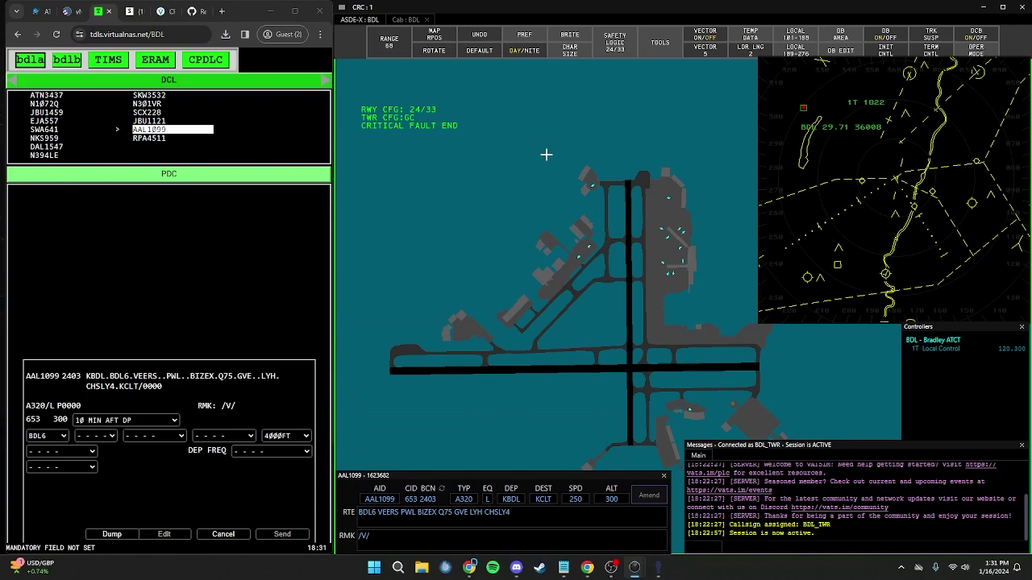
type(".FP AAL1099")
key("Return")
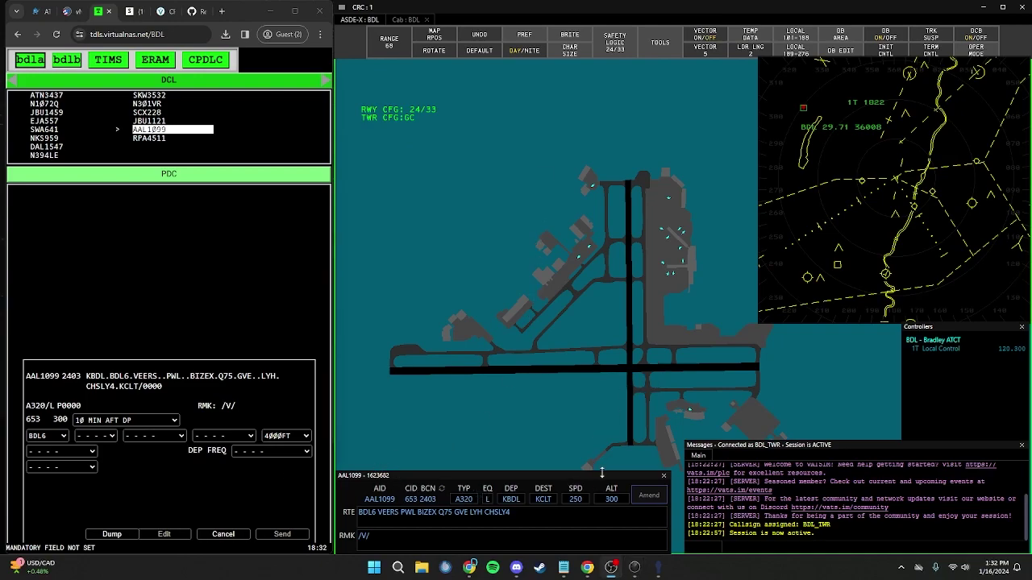
Step: Check which departure frequencies are available for AAL1099's clearance in vTDLS
left_click(556, 524)
left_click_drag(181, 456, 231, 455)
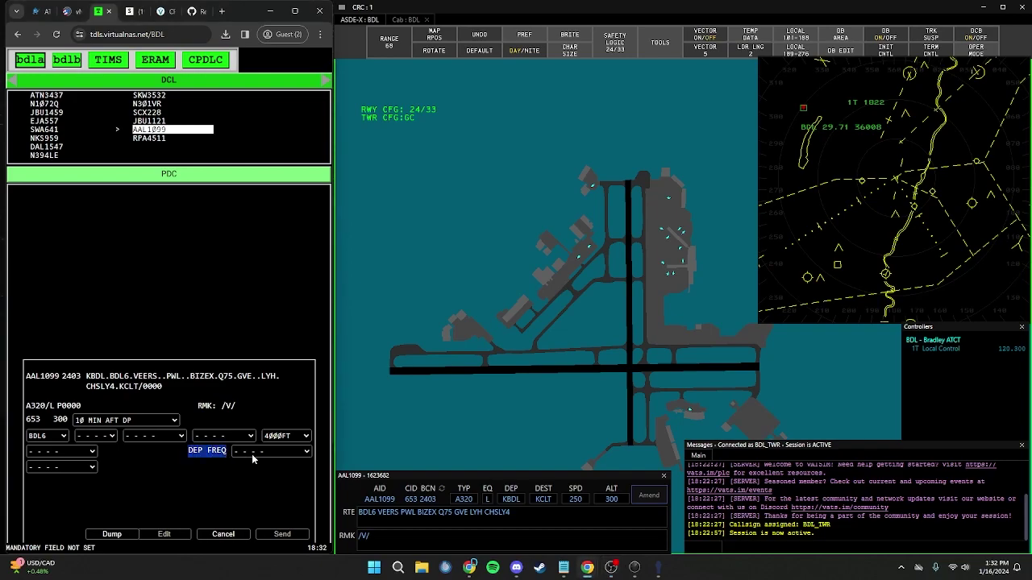
left_click(253, 453)
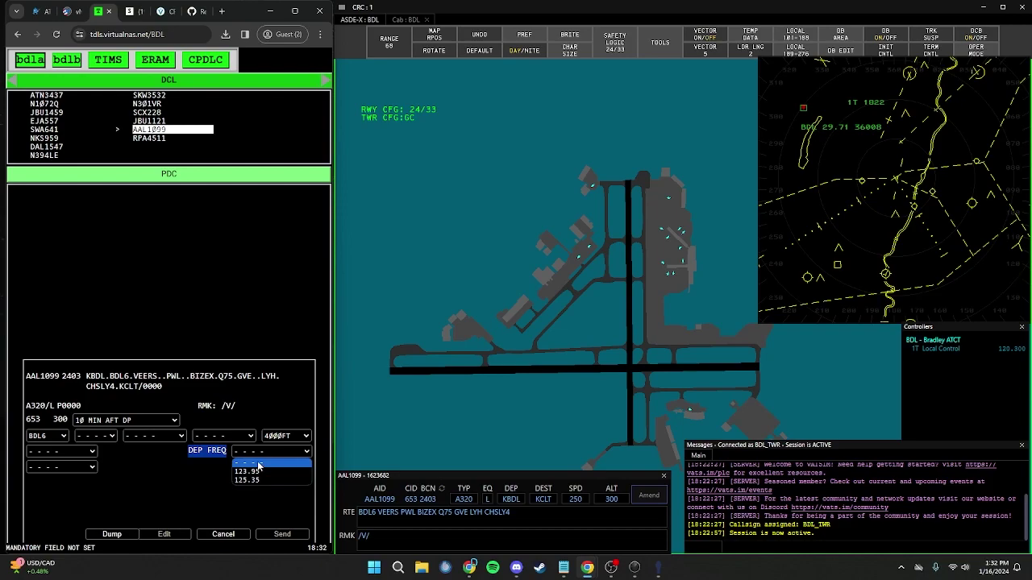
Step: Add 134.7 as a temporary departure frequency in the vTDLS settings
left_click(36, 65)
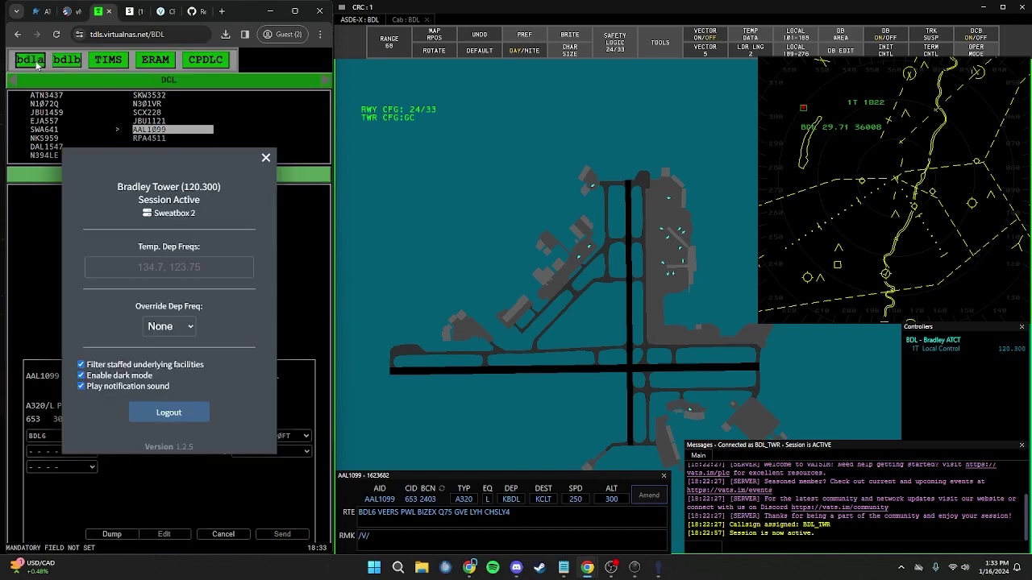
left_click(169, 270)
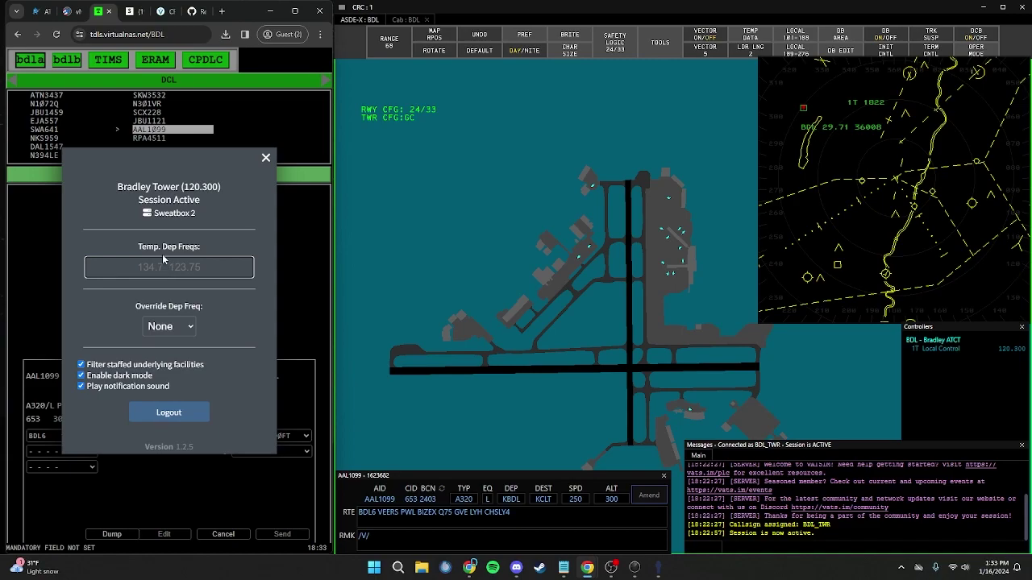
type("134.7")
left_click(184, 228)
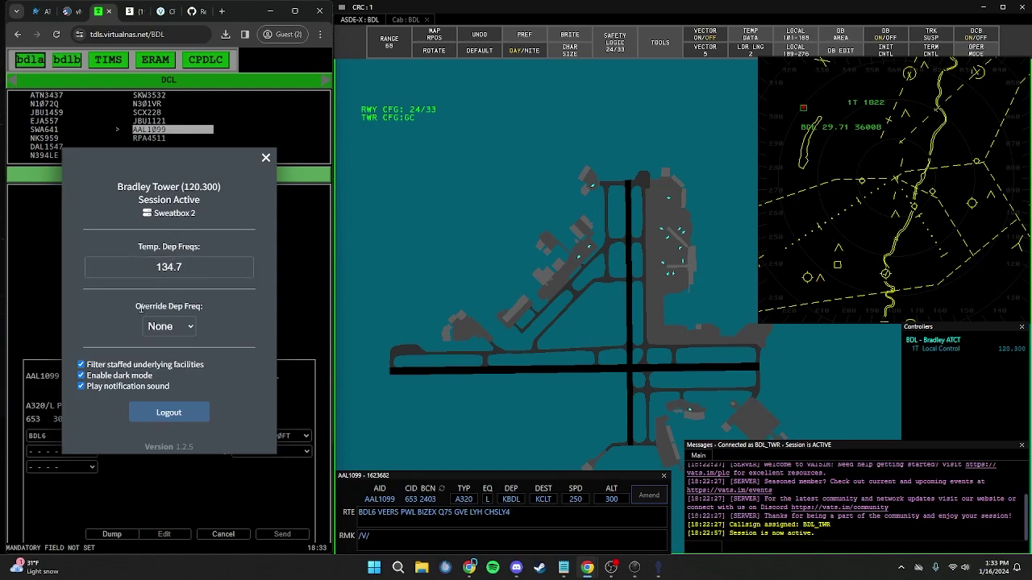
Step: Review the override departure frequency options and close the vTDLS settings
left_click_drag(134, 310, 207, 316)
left_click(183, 332)
left_click(167, 354)
left_click(164, 304)
left_click(265, 158)
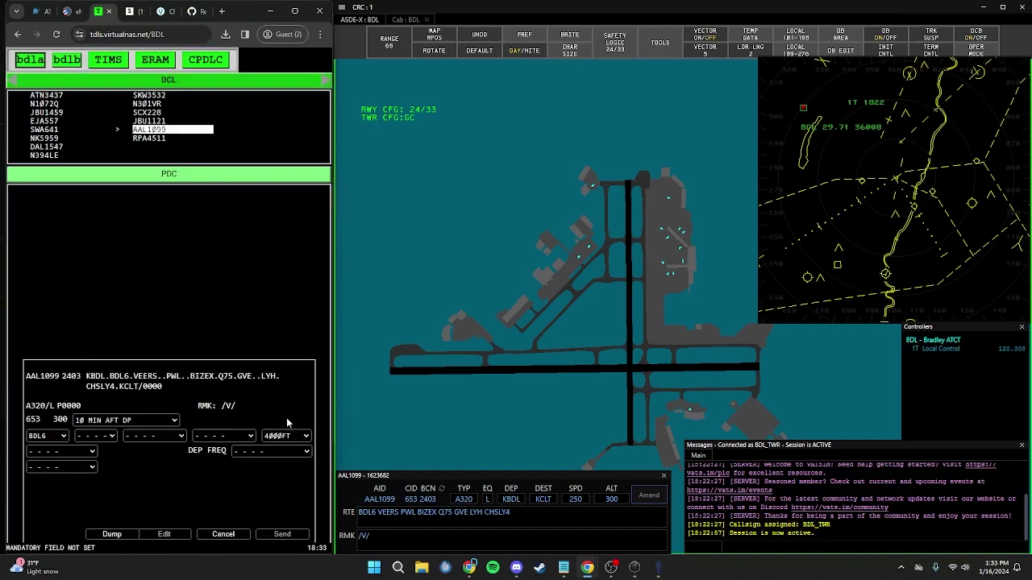
Step: Set AAL1099's departure frequency to 134.7, send the PDC, and close the resulting ACARS message
left_click(235, 453)
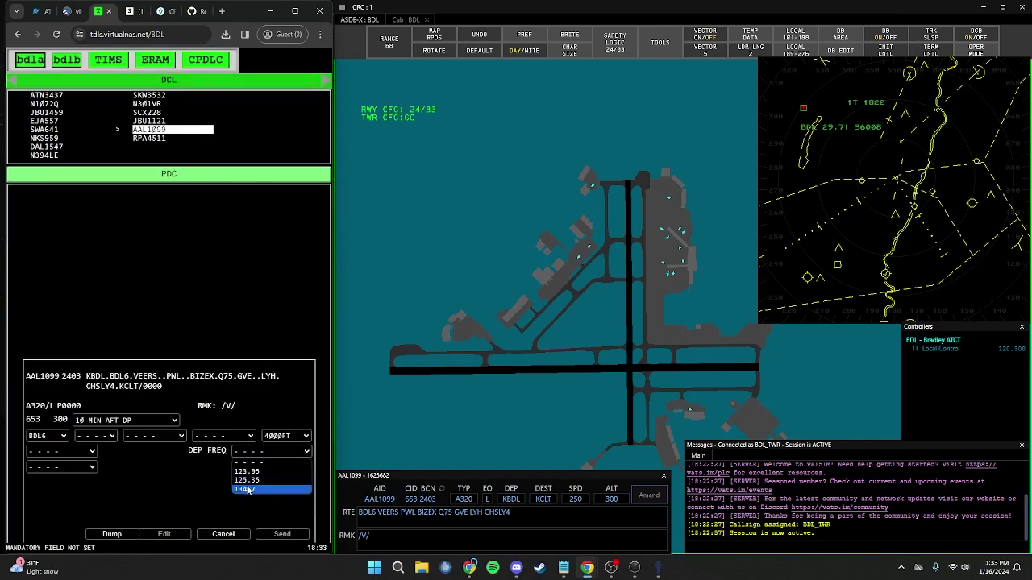
left_click_drag(190, 452, 230, 458)
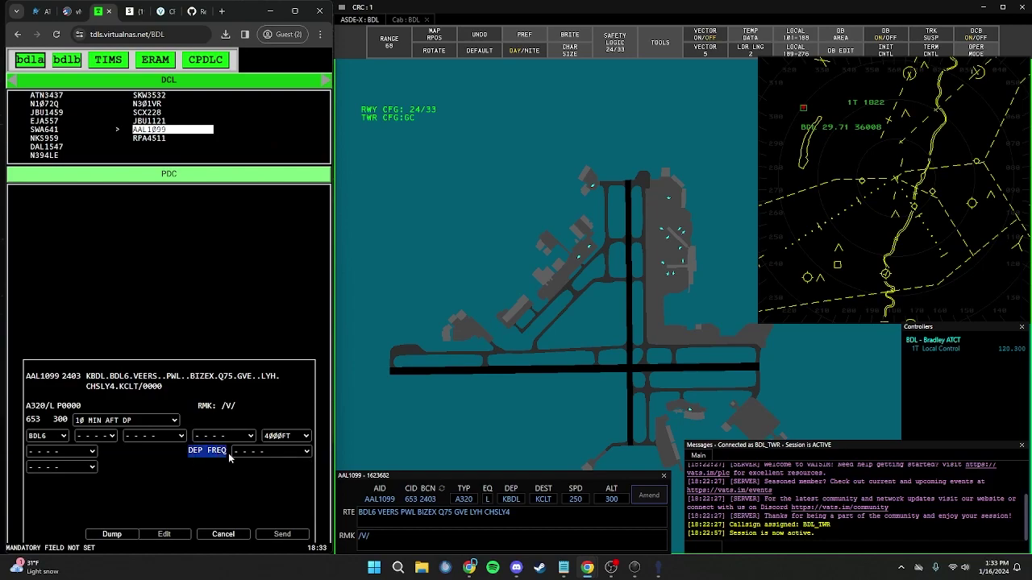
left_click(237, 454)
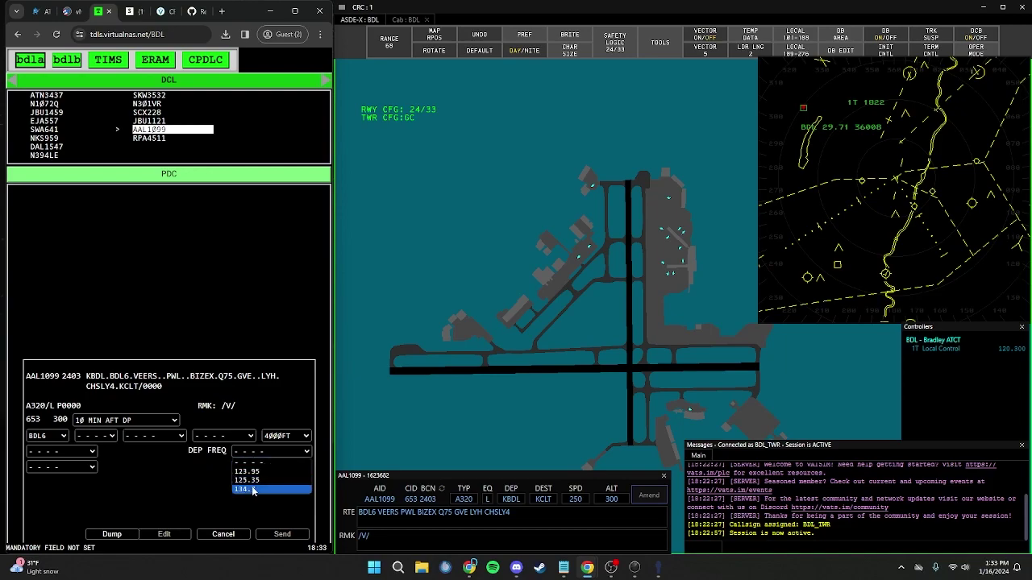
left_click(245, 489)
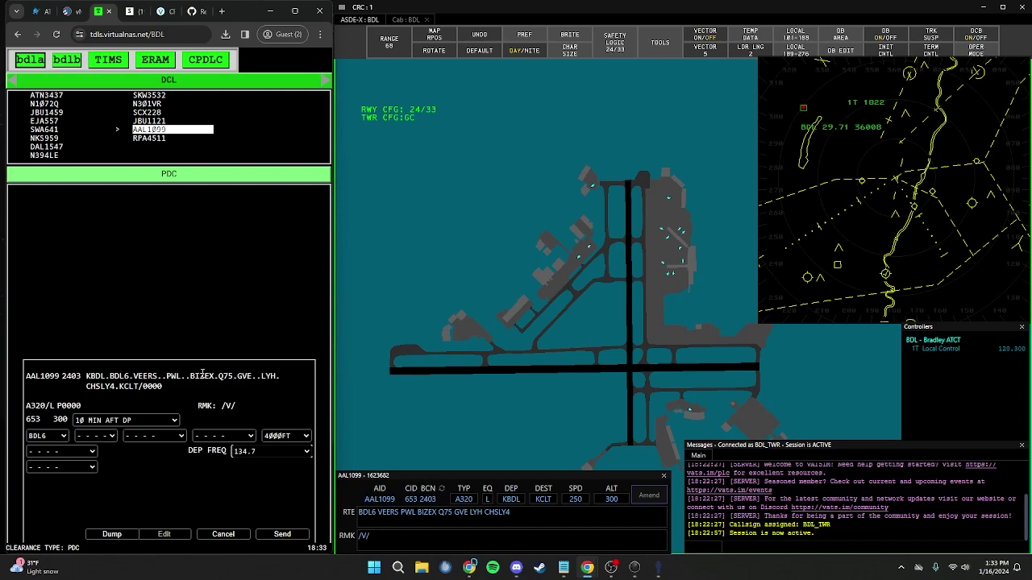
left_click(283, 536)
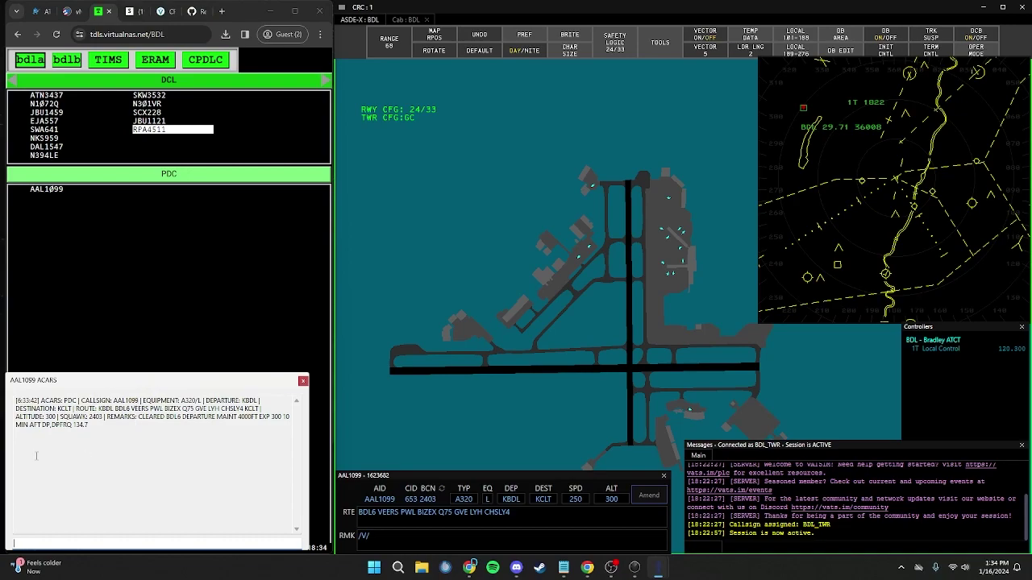
key("Escape")
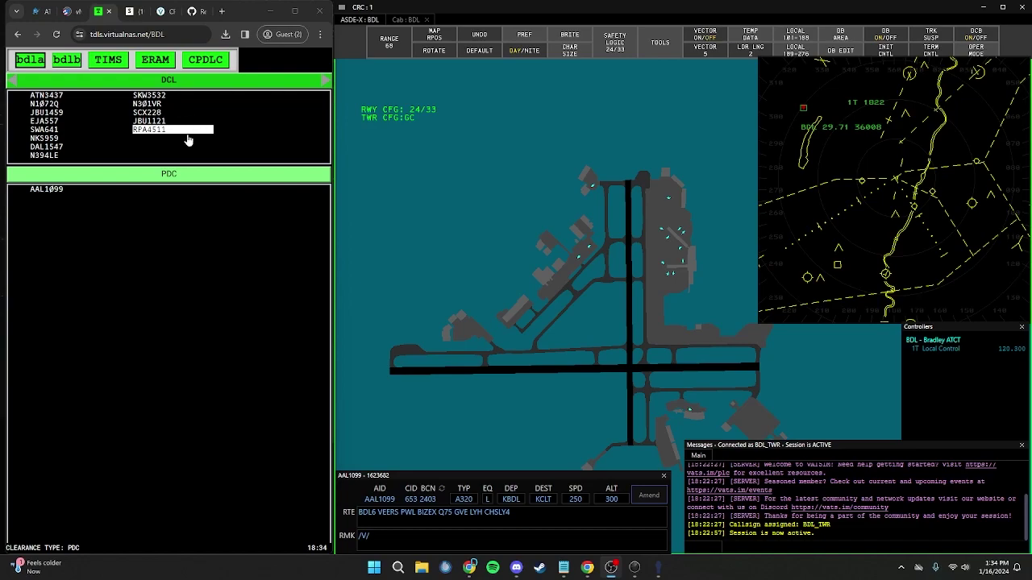
left_click_drag(153, 175, 184, 174)
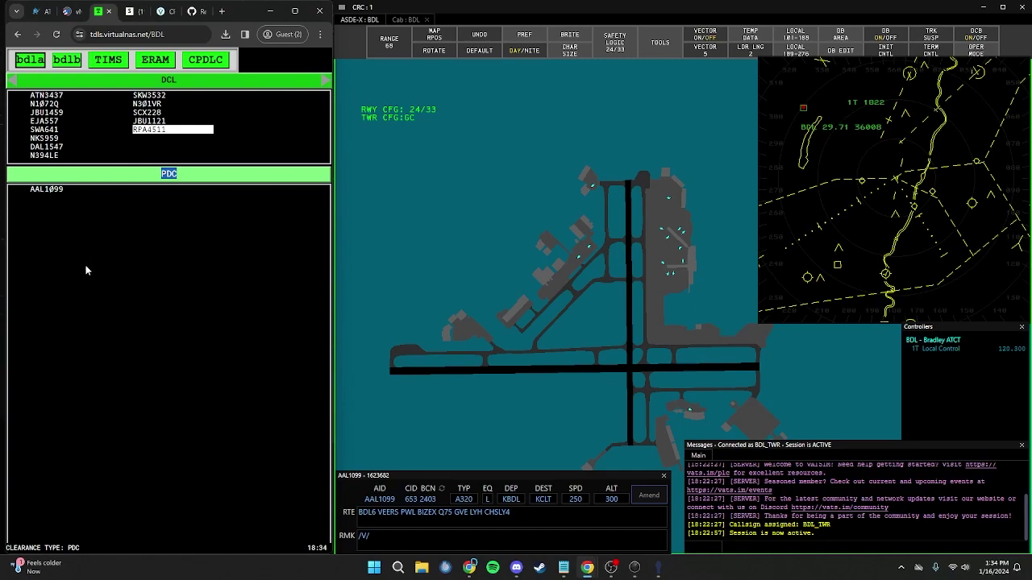
Step: Switch to vStrips and consult the flight strip annotation guidance in the BVA General SOP
left_click(611, 568)
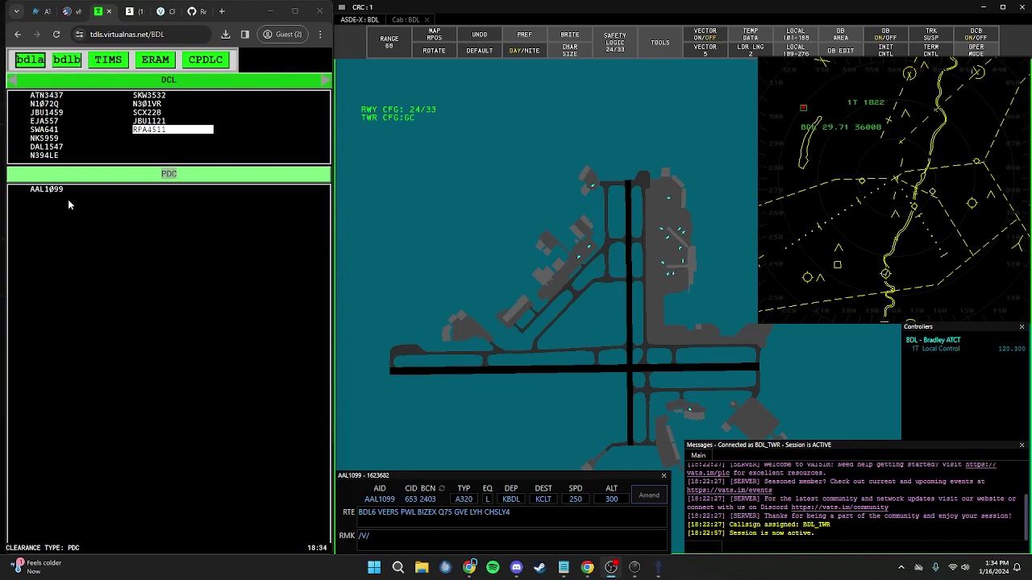
left_click(129, 12)
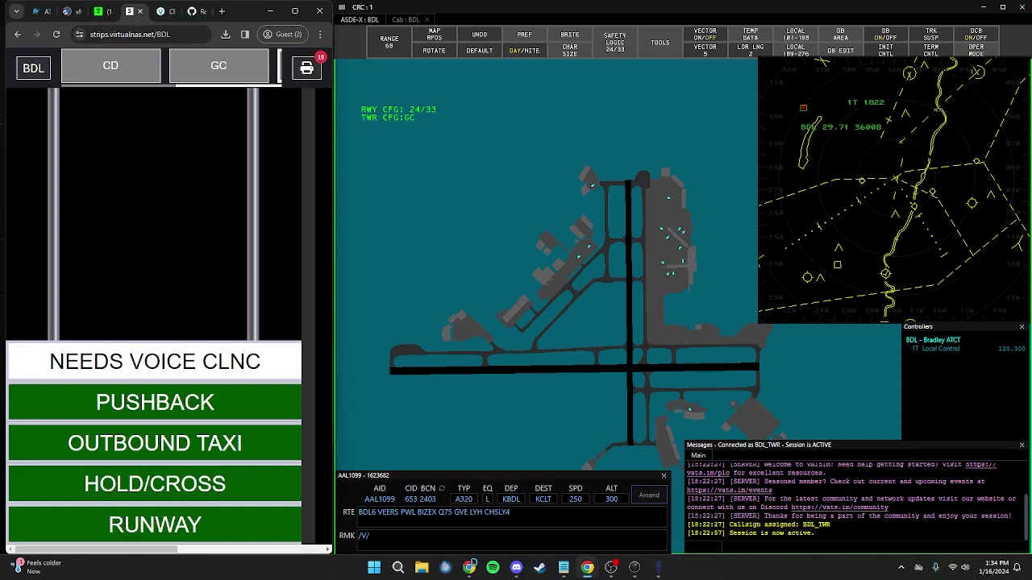
key("alt+Tab")
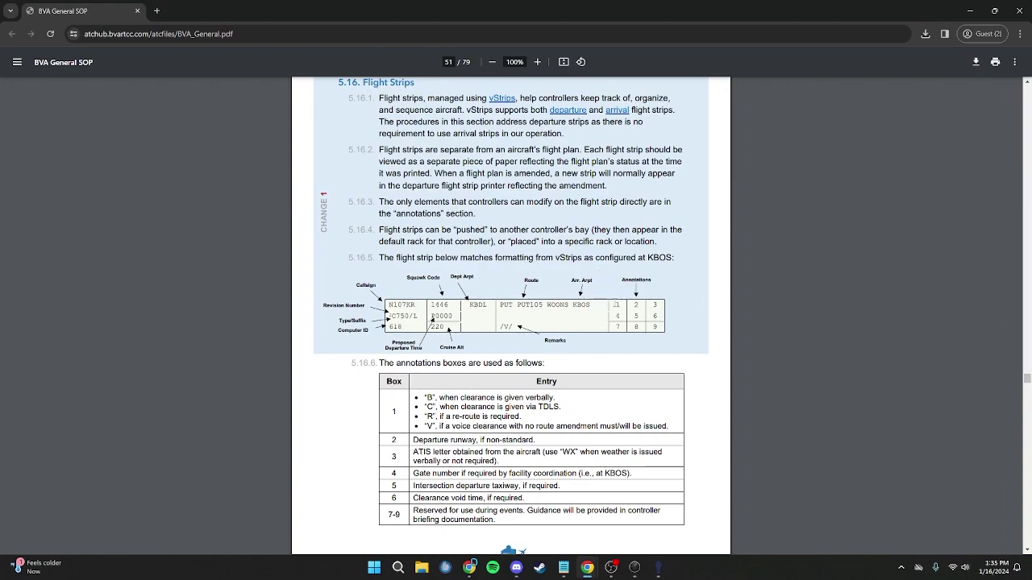
left_click(969, 10)
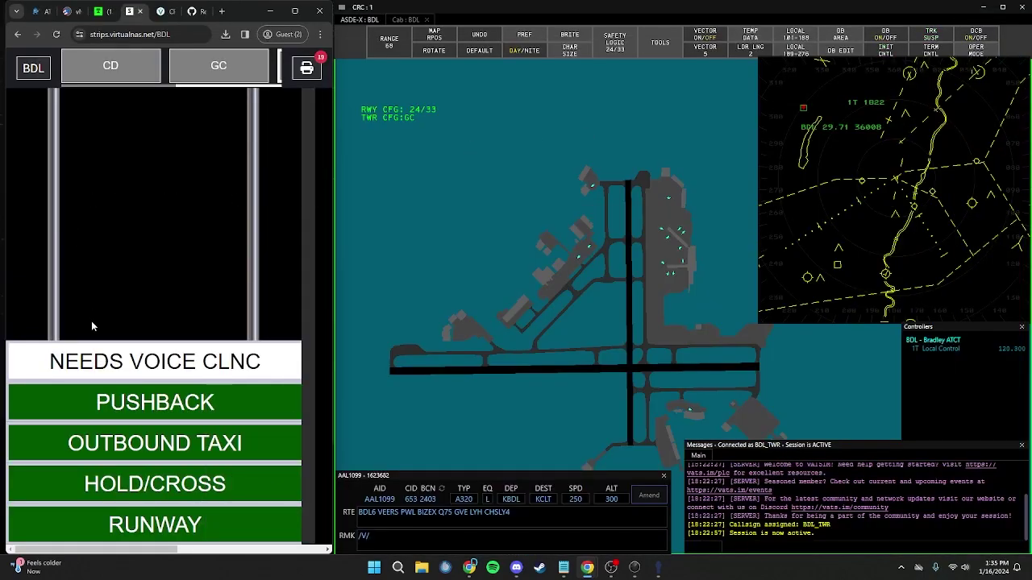
Step: Find AAL1099's strip in the flight strip printer, move it to the bay, and close the printer
left_click(310, 71)
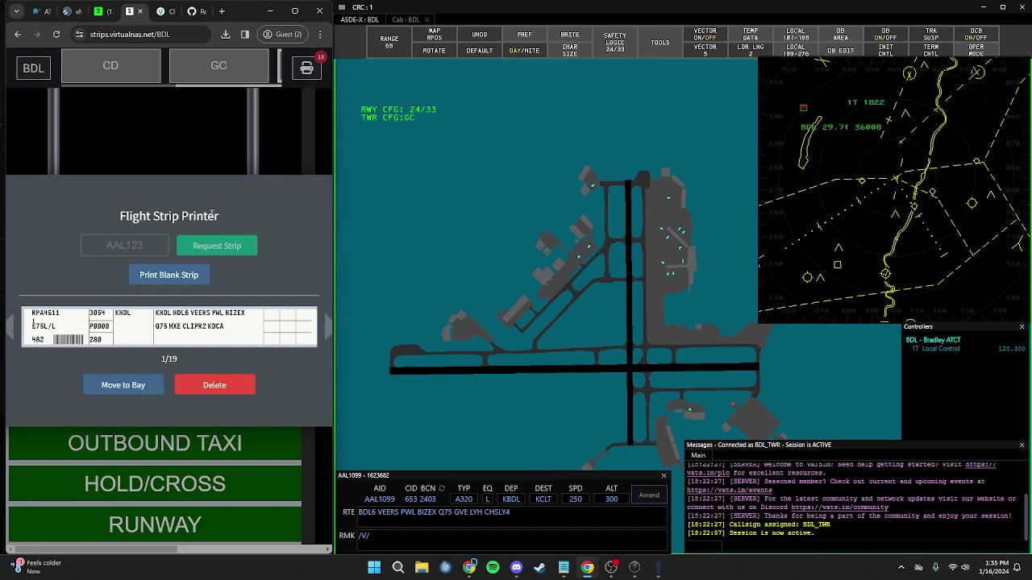
left_click(330, 327)
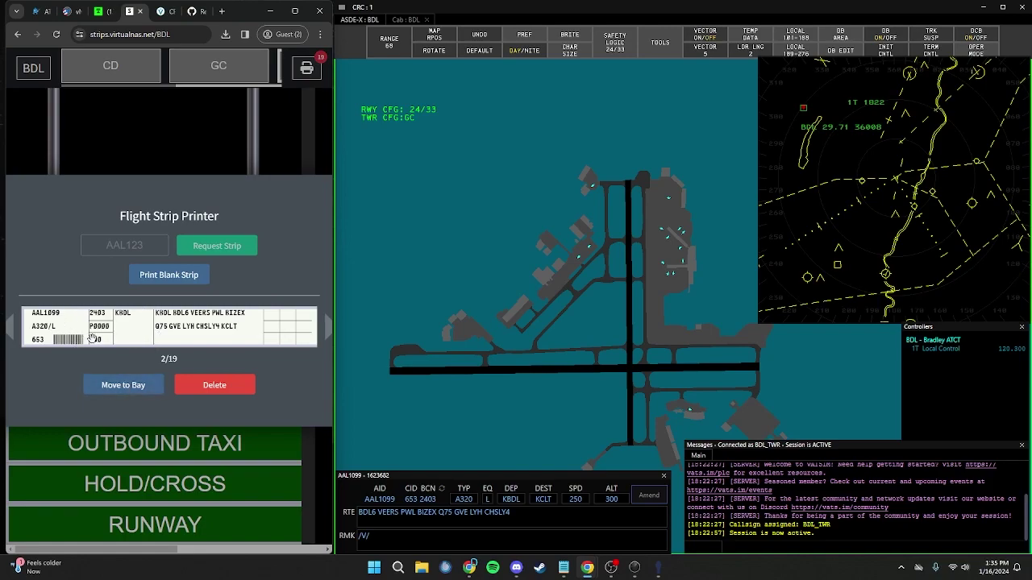
left_click(111, 389)
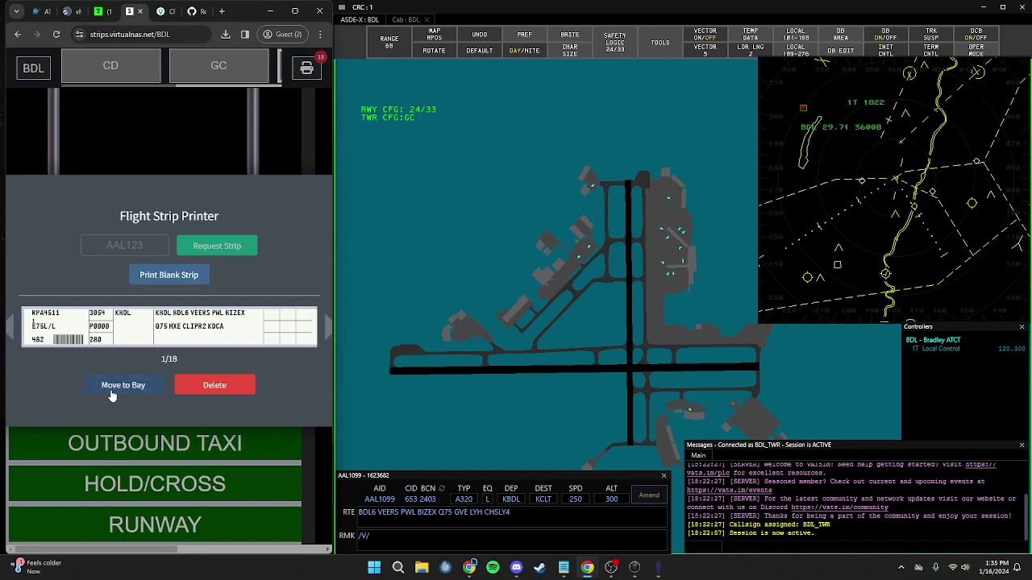
left_click(270, 148)
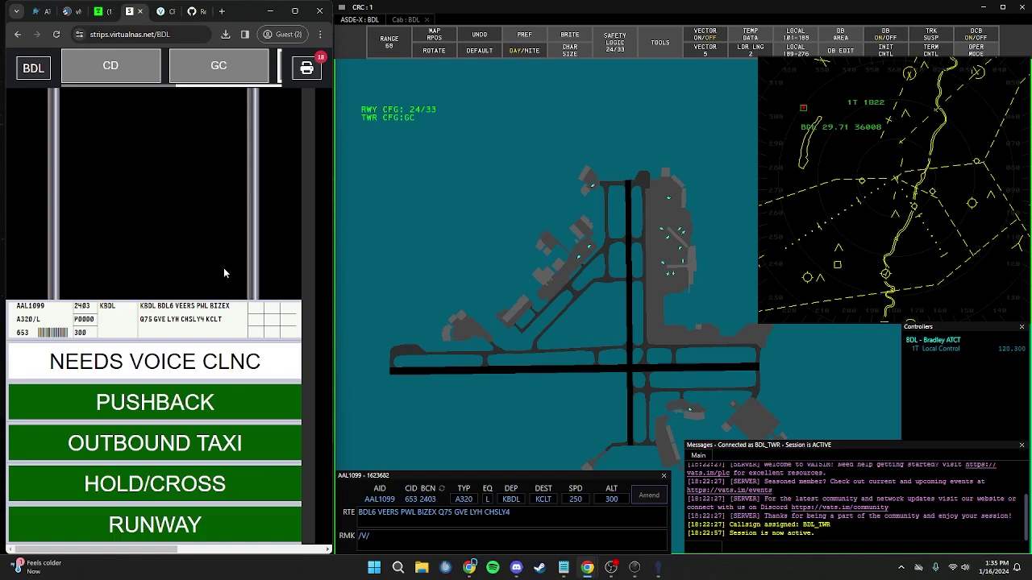
Step: Mark annotation box 1 of AAL1099's flight strip with C for a clearance given via TDLS
left_click(257, 306)
type("C")
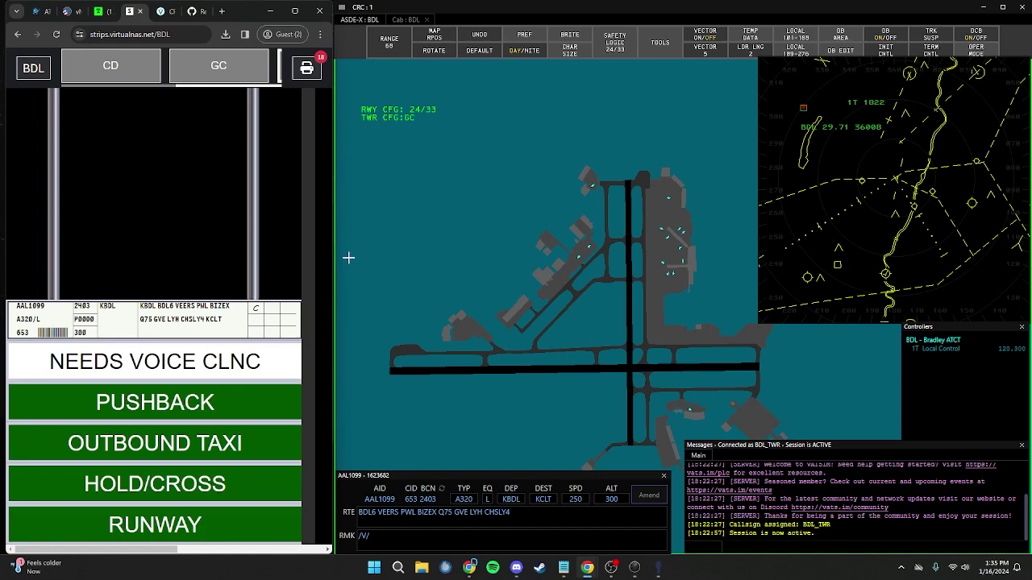
left_click_drag(199, 307, 102, 301)
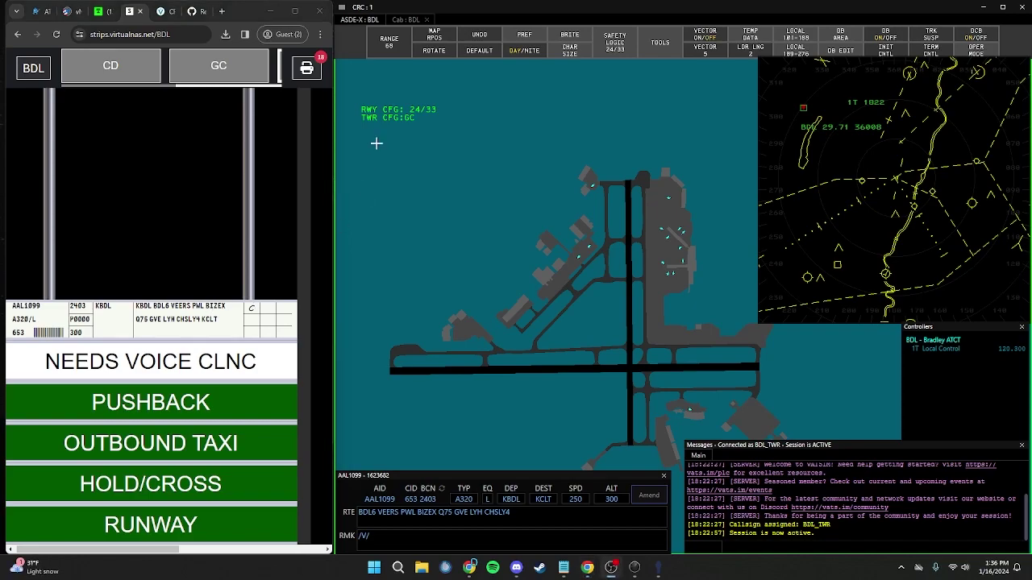
Step: Delete N608YK's auto-generated arrival strip from the flight strip printer and close the printer
left_click(306, 68)
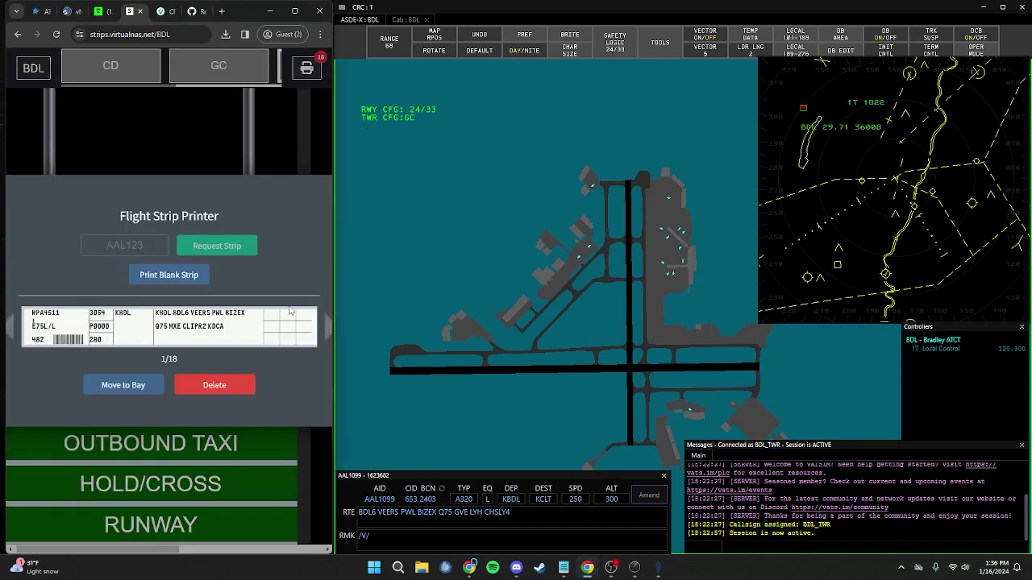
left_click(328, 331)
left_click(328, 331)
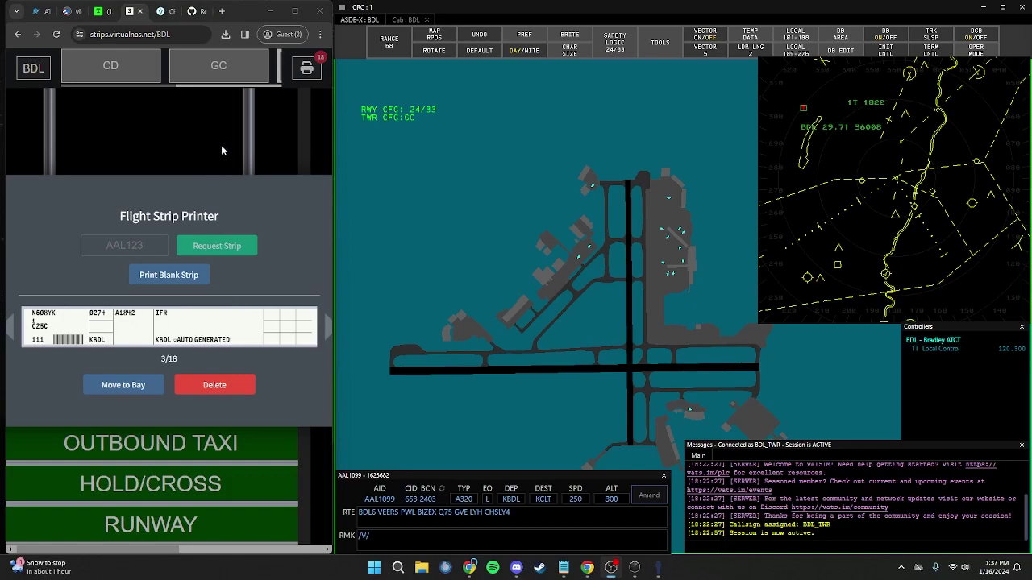
left_click(211, 385)
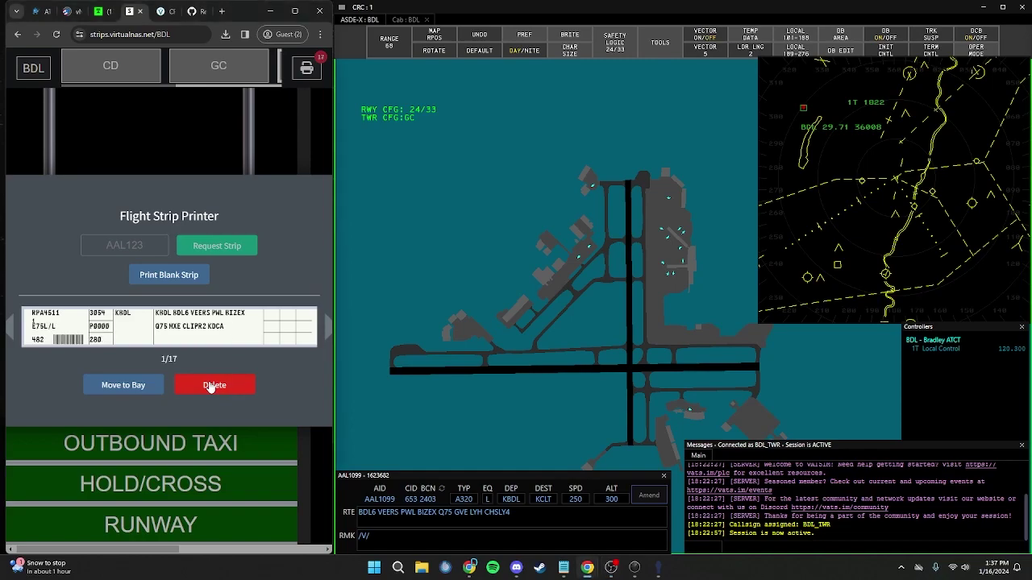
left_click(190, 152)
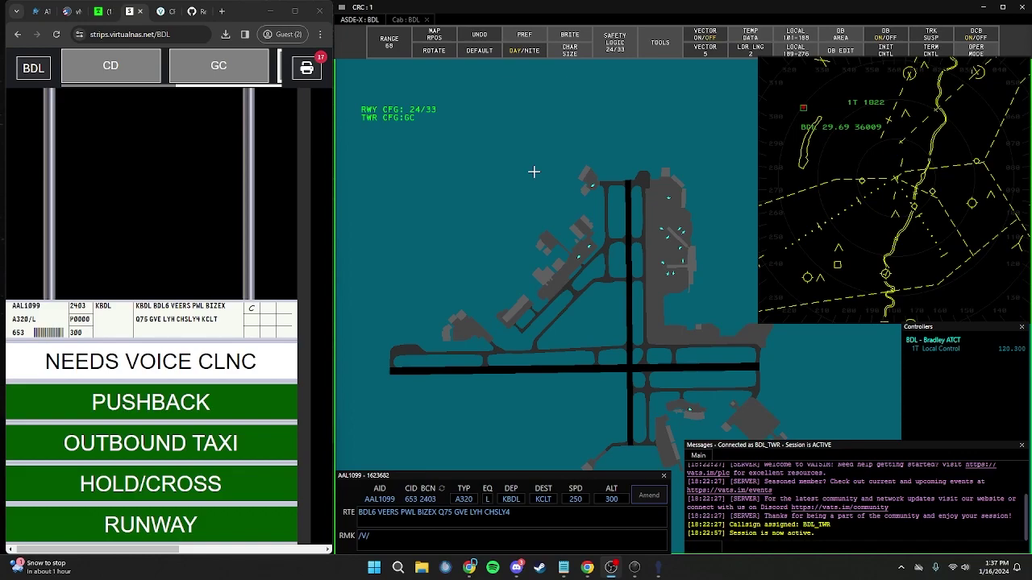
Step: Toggle the ASDE-X day/night colors and back, and review the brightness settings
left_click(526, 52)
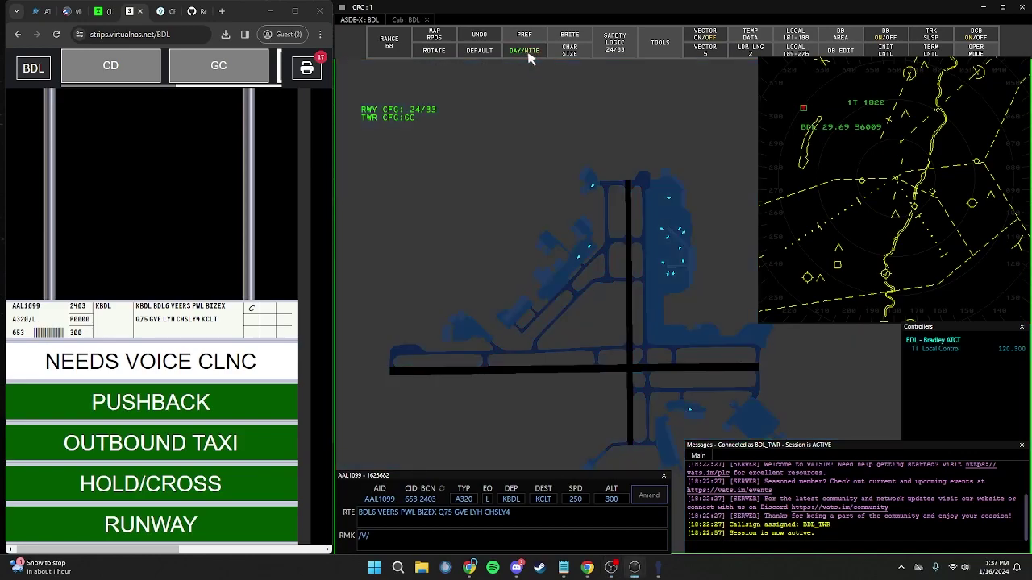
left_click(529, 55)
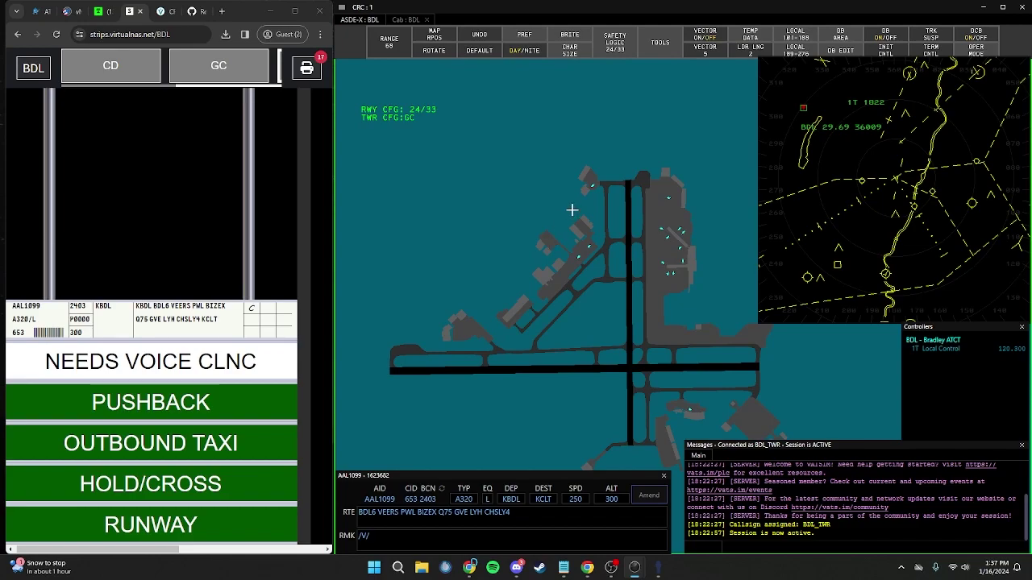
left_click(574, 39)
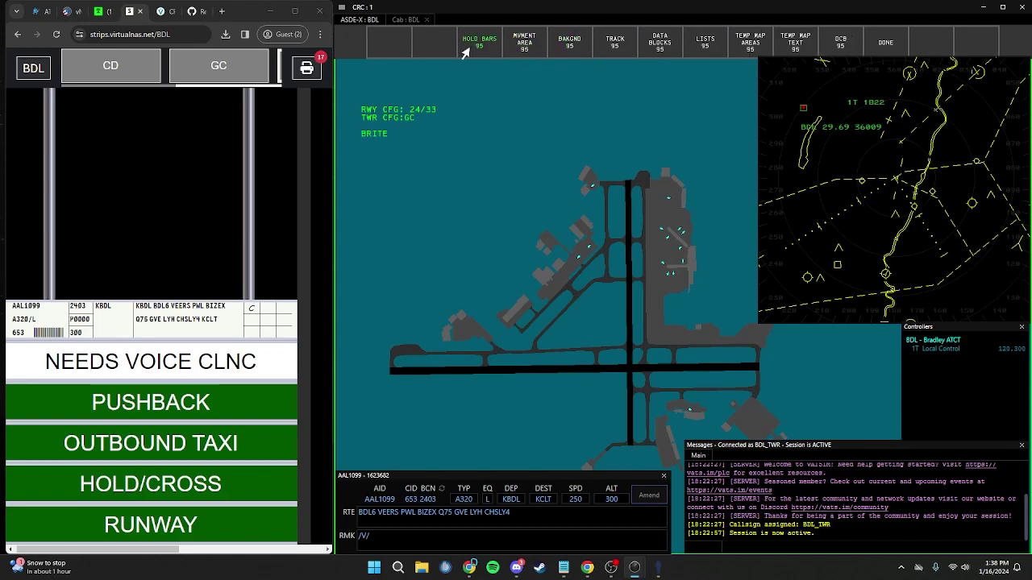
left_click(883, 45)
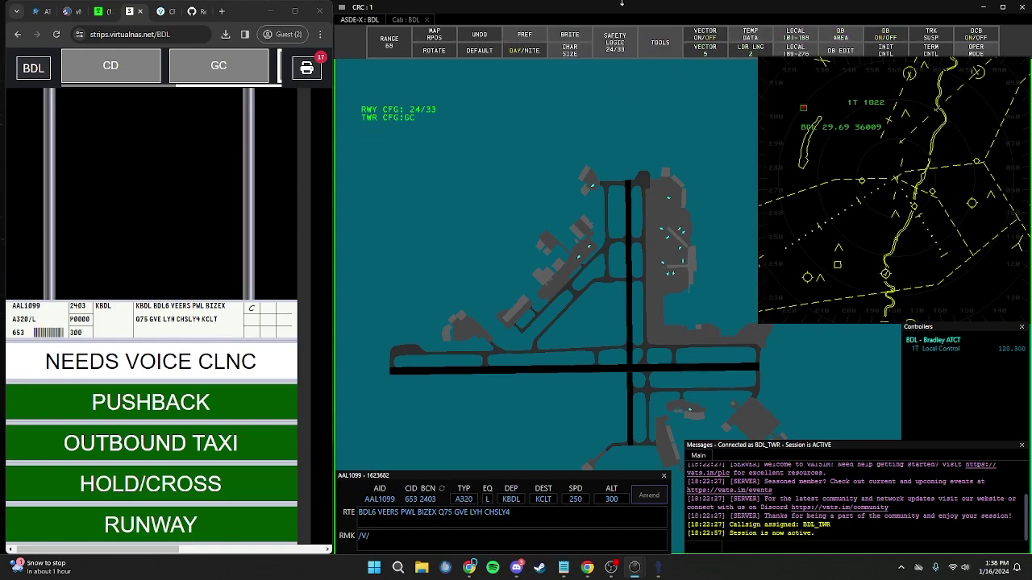
Step: Set the ASDE-X safety logic runway configuration to 6/33
left_click(614, 42)
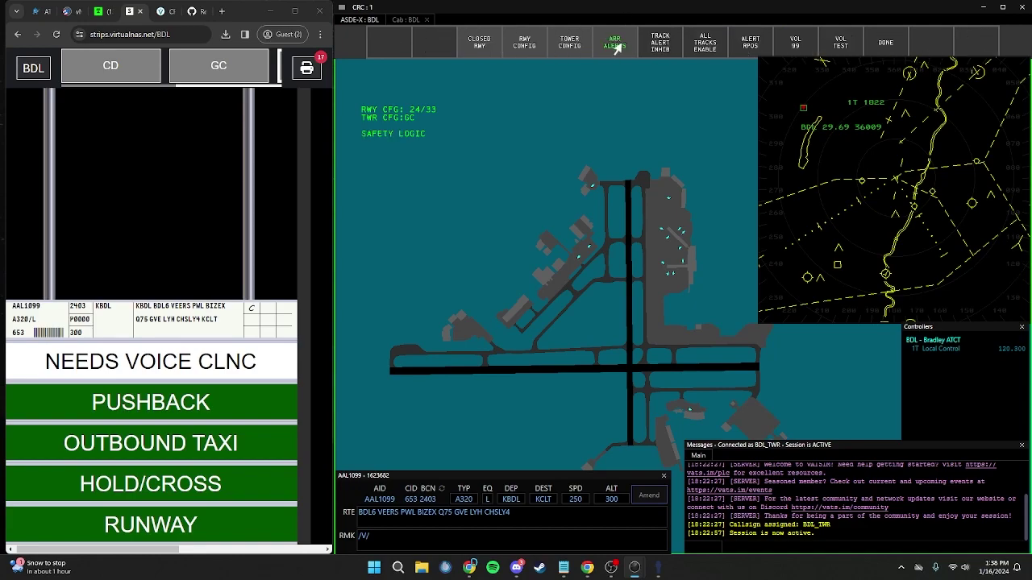
left_click(517, 50)
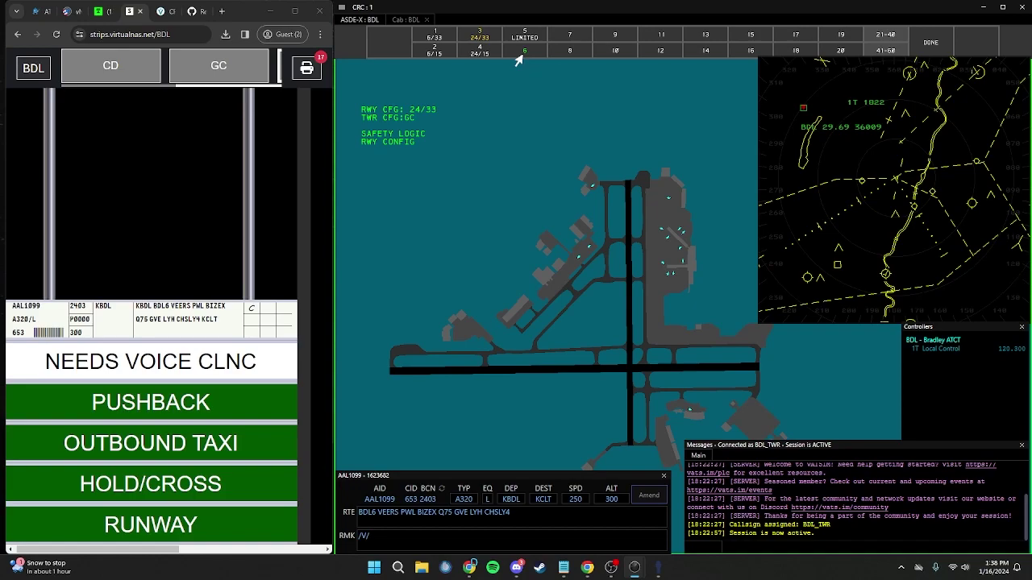
left_click(434, 37)
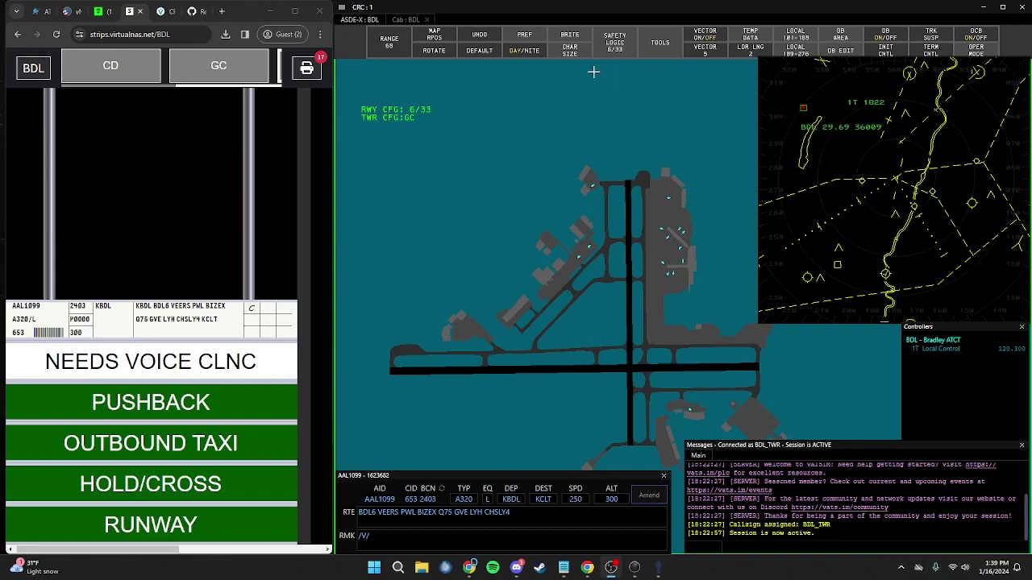
Step: Lower the ASDE-X safety logic alert volume and review the arrival alert settings
left_click(614, 47)
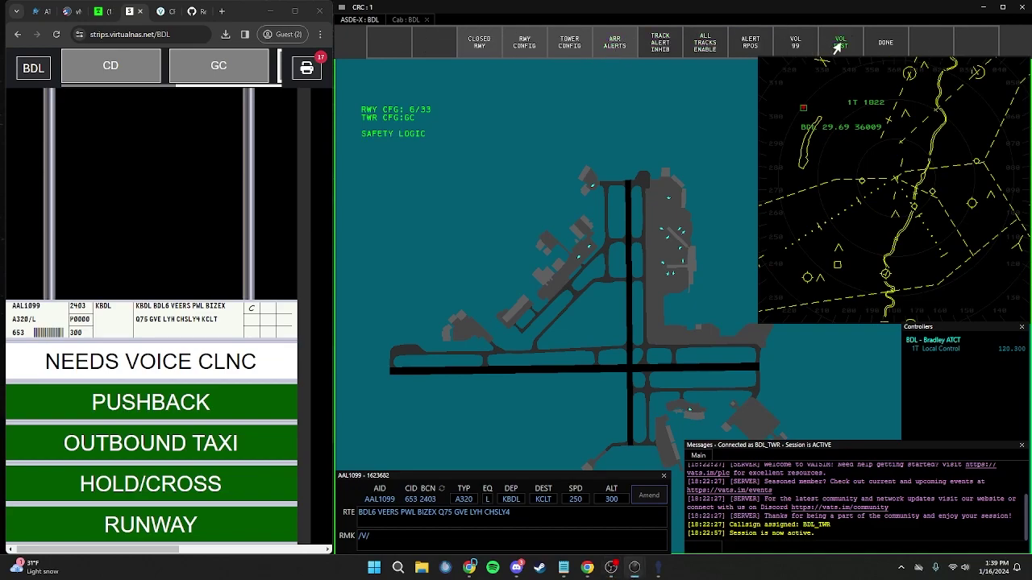
left_click(787, 45)
scroll(795, 45, "down", 6)
scroll(796, 45, "down", 2)
left_click(795, 45)
left_click(613, 53)
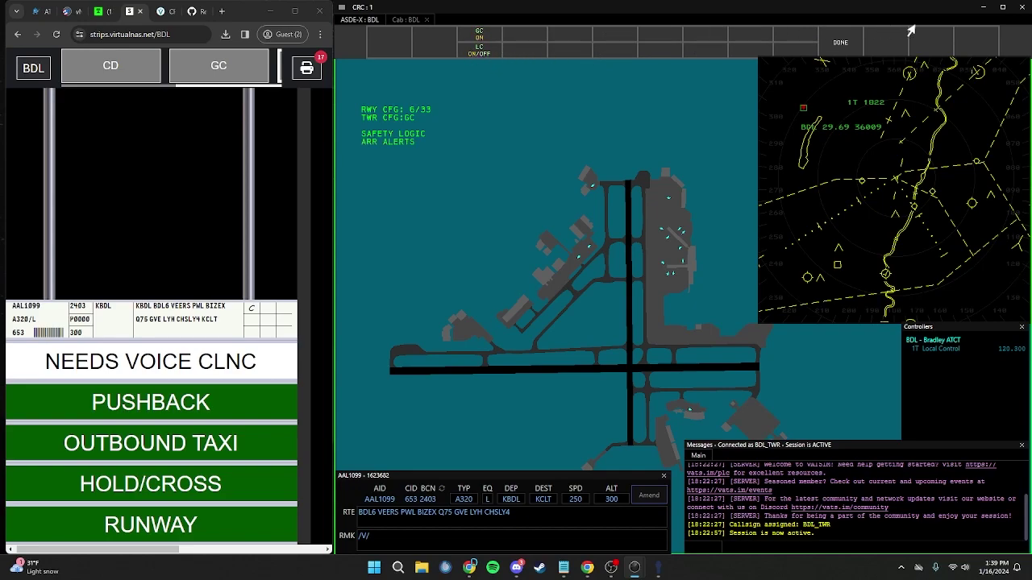
left_click(842, 48)
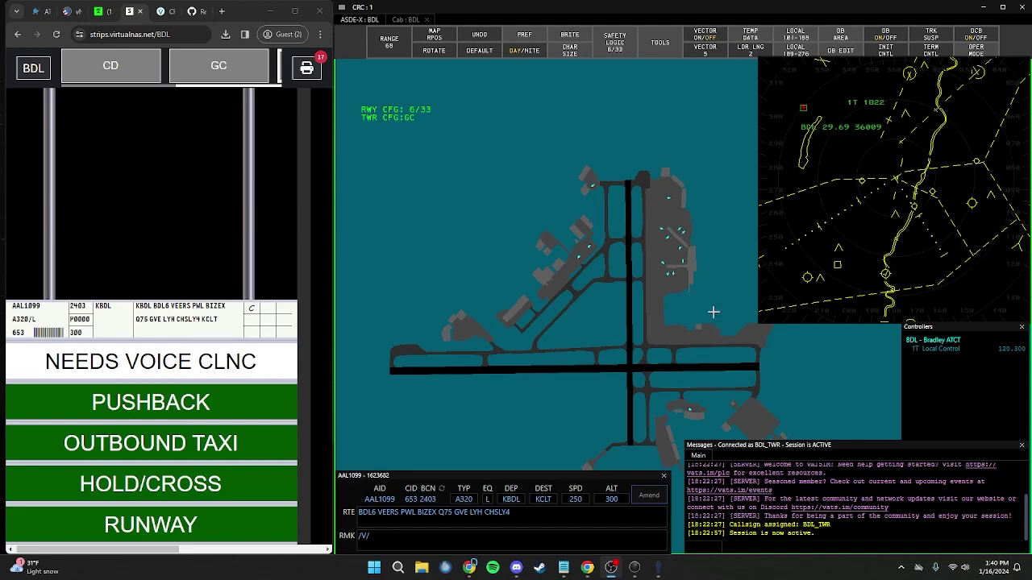
Step: Save the BDL ATCT profile in CRC
left_click(593, 188)
key("ctrl+s")
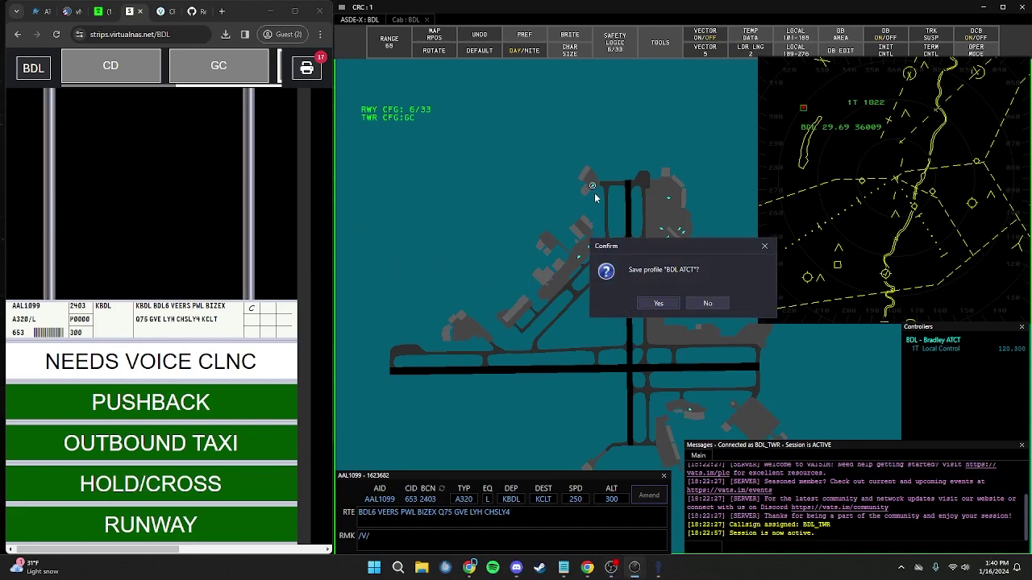
left_click(661, 301)
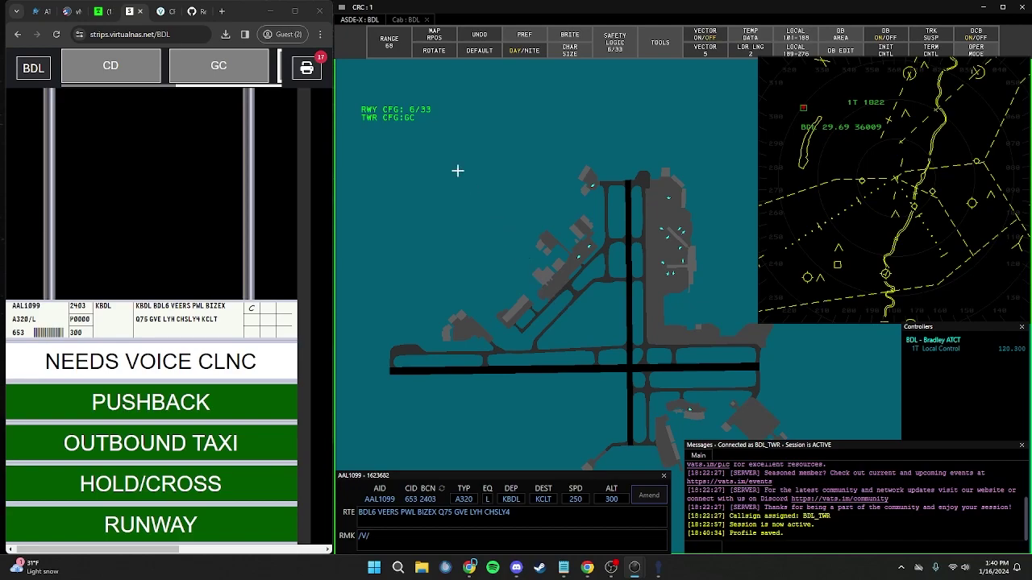
Step: Deactivate the CRC controlling session and disconnect from the network
left_click(342, 10)
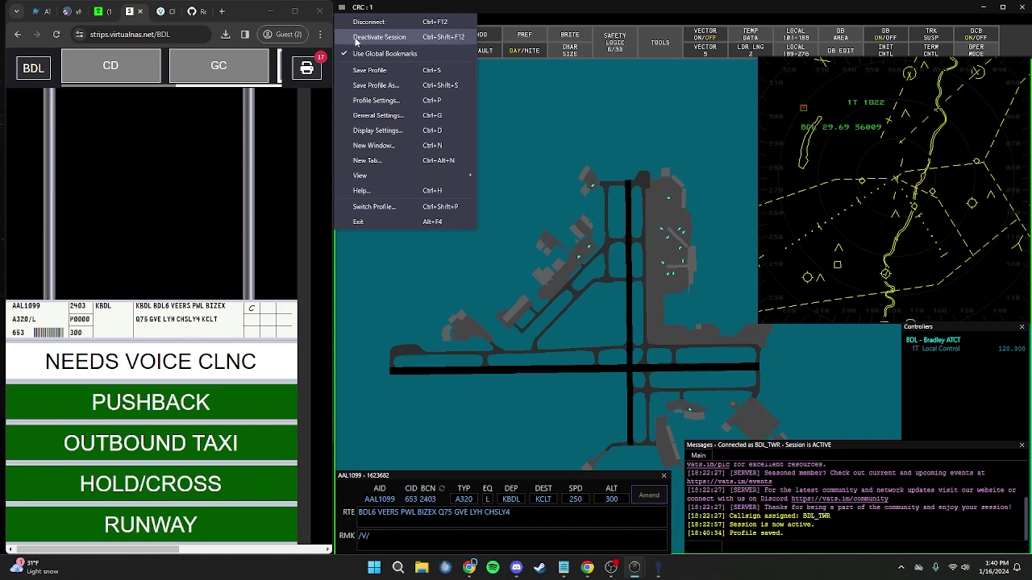
left_click(400, 38)
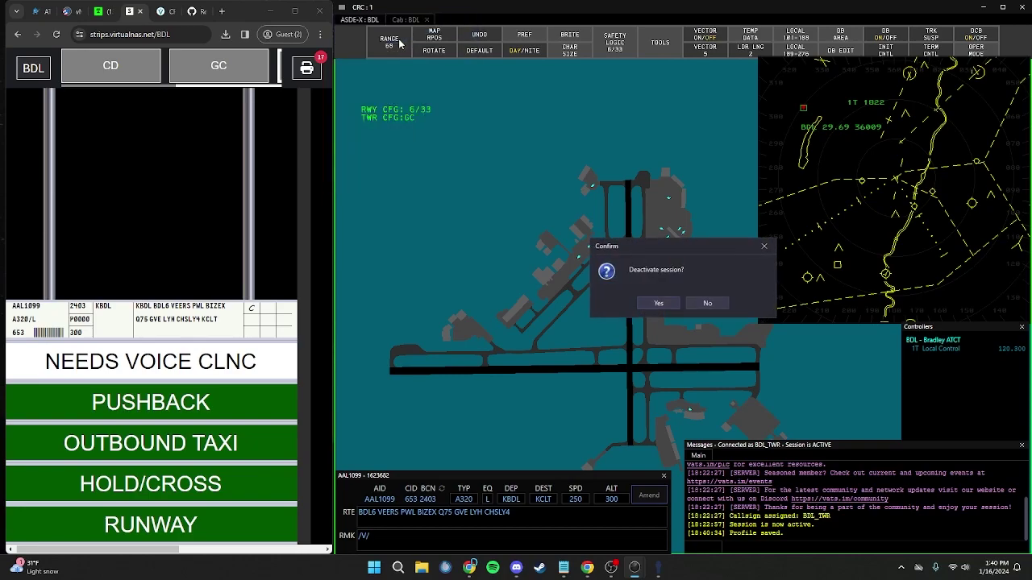
left_click(652, 304)
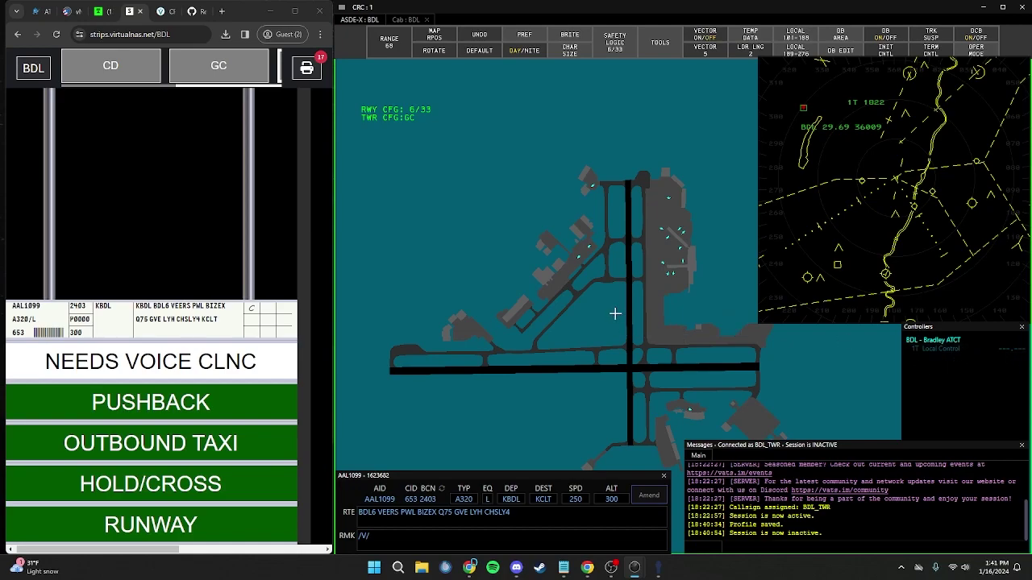
left_click(341, 9)
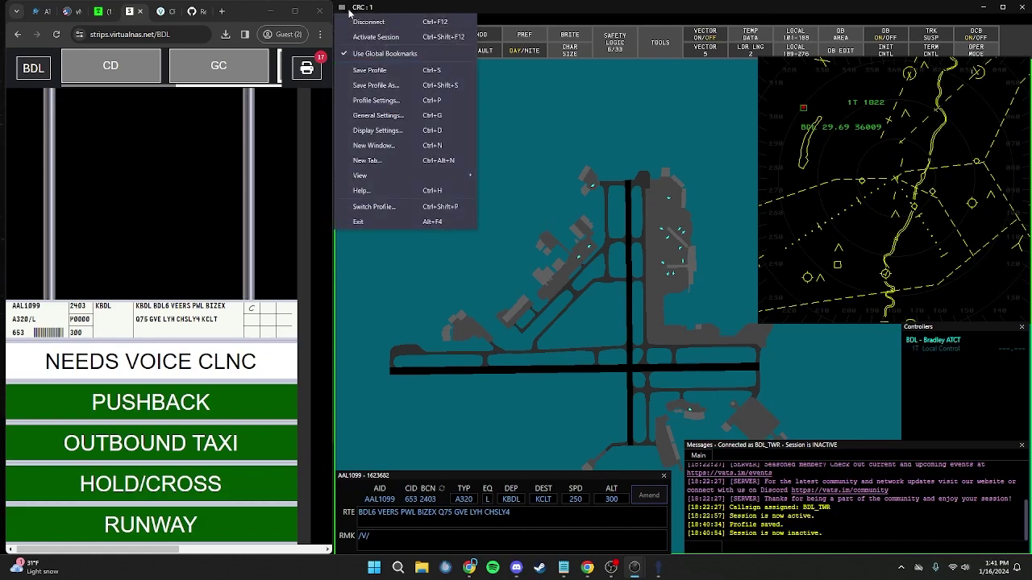
left_click(367, 22)
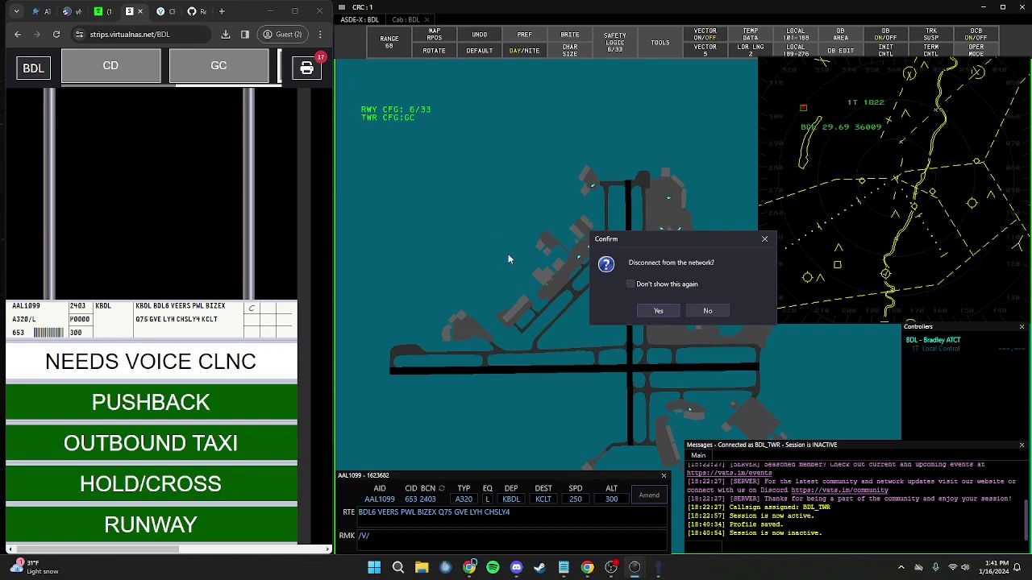
left_click(657, 312)
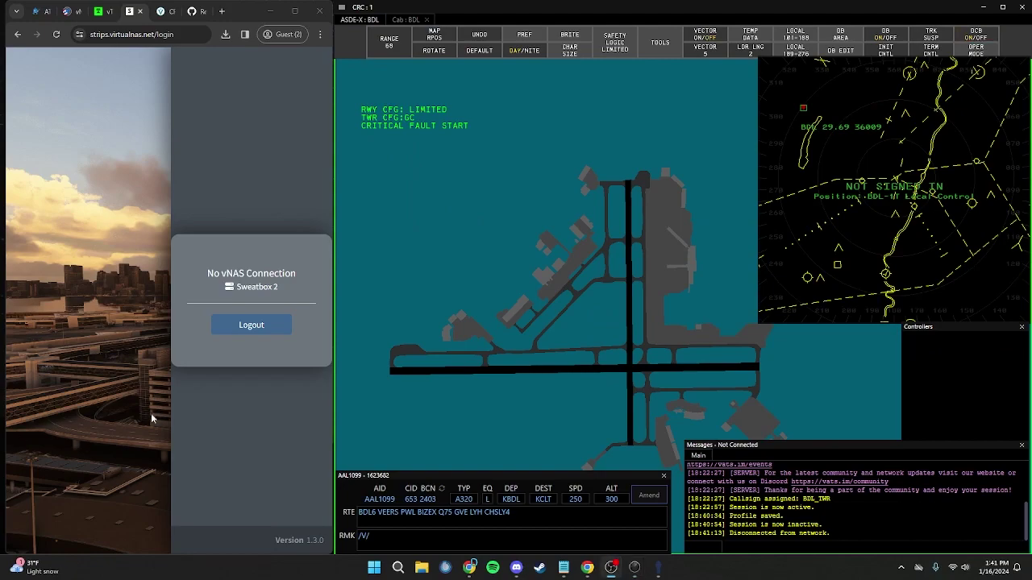
Step: Check the connection status on the vTDLS page
left_click(103, 11)
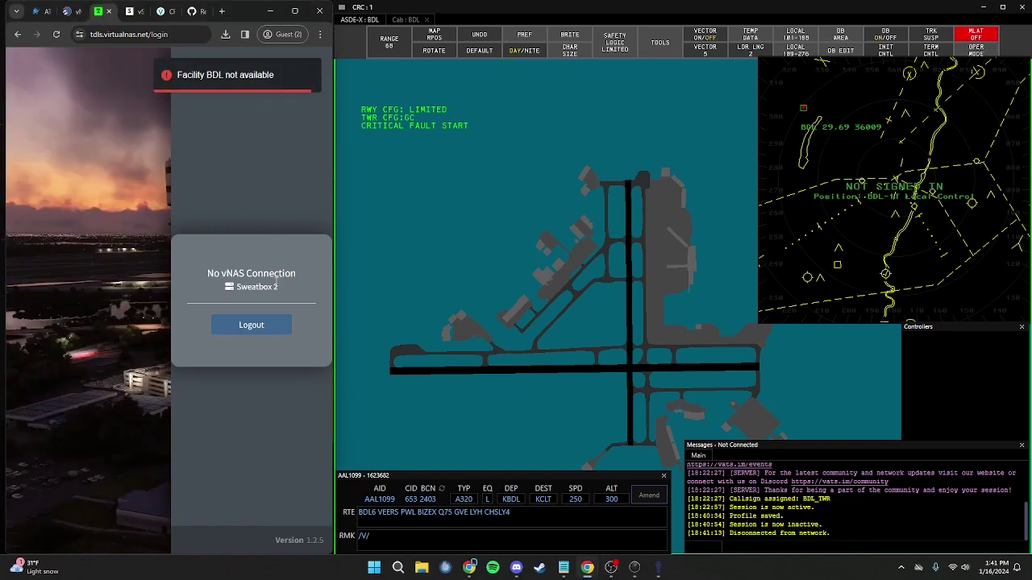
left_click(611, 568)
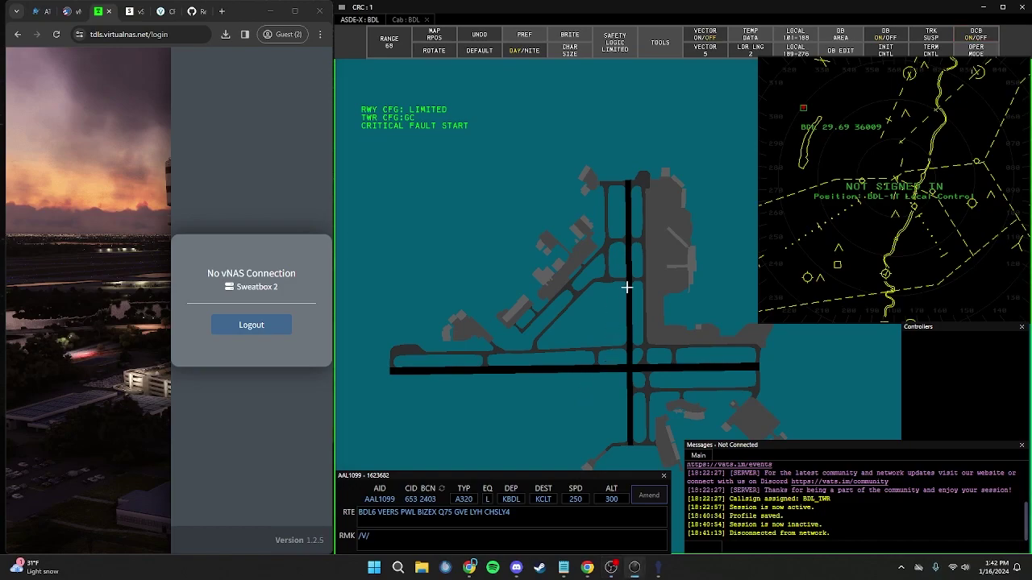
Step: Connect to VATSIM as an Observer for Local Control 120.300 in the Live environment and request the BDL ATIS text
left_click(342, 6)
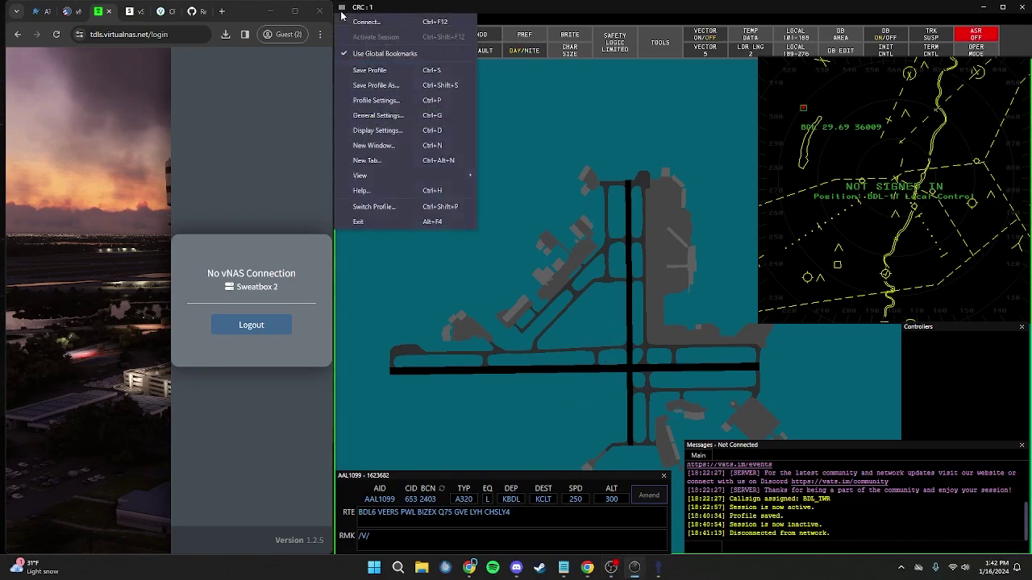
left_click(355, 22)
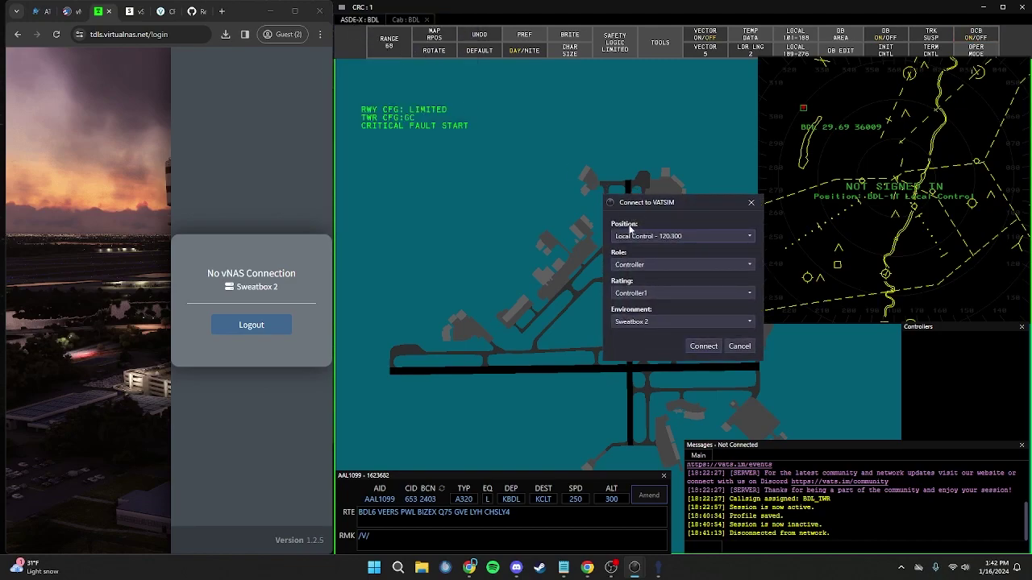
left_click(645, 271)
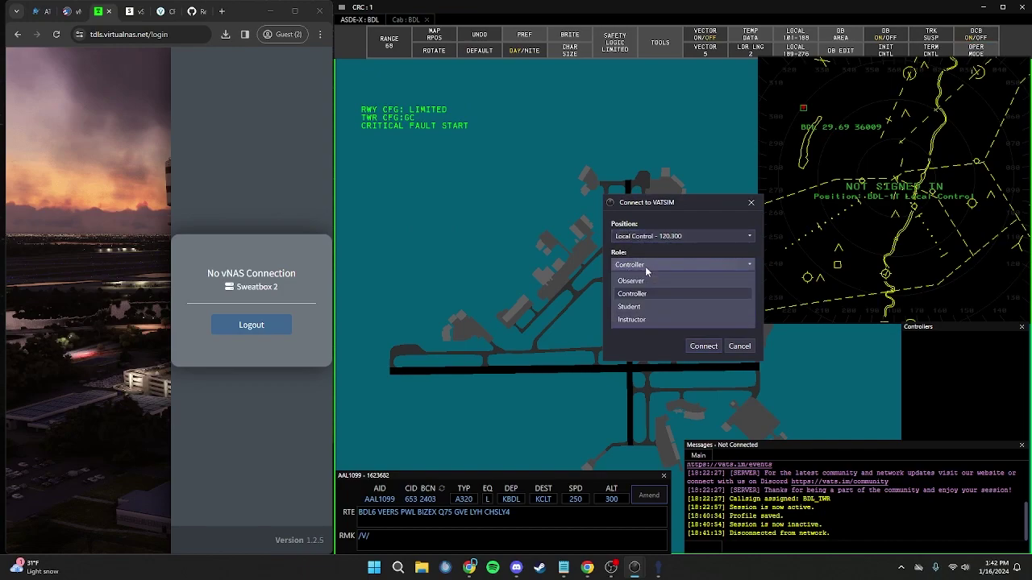
left_click(655, 286)
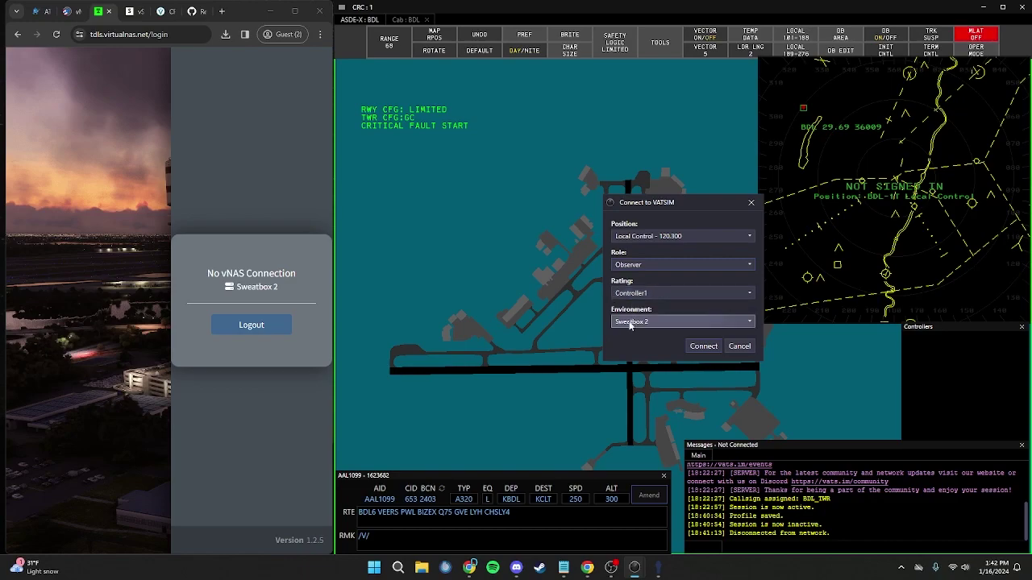
left_click(632, 322)
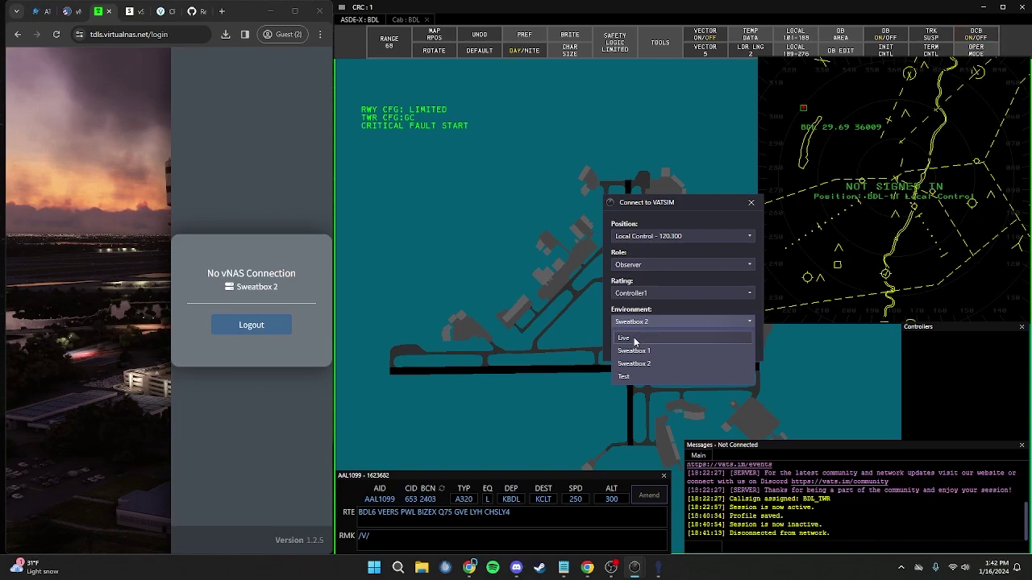
left_click(634, 339)
left_click(702, 345)
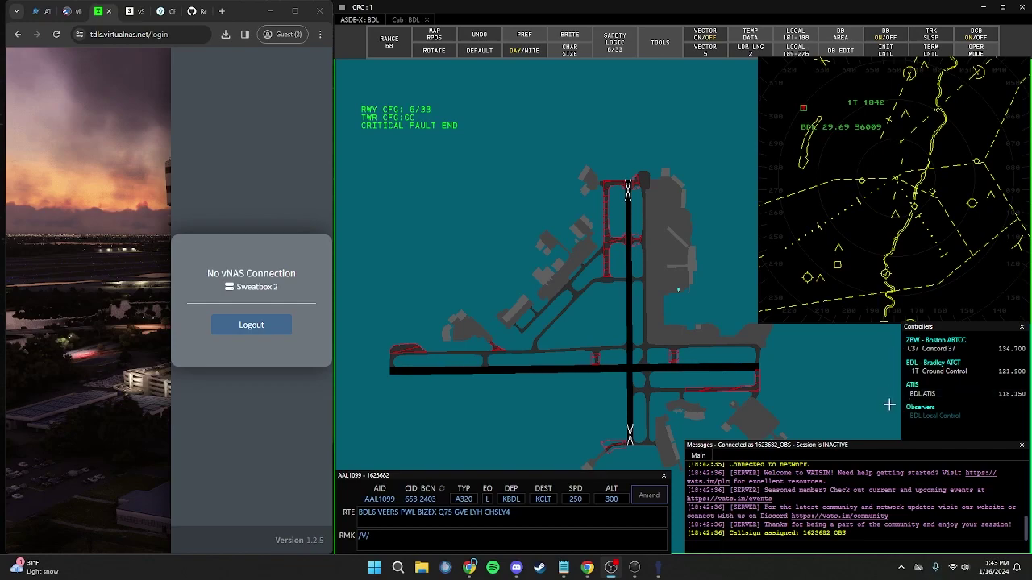
double_click(944, 395)
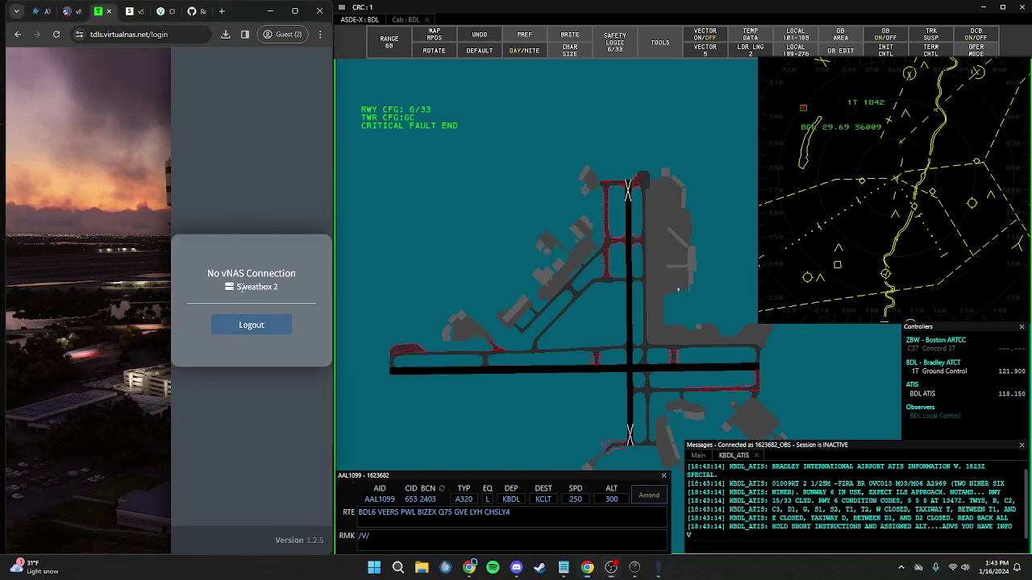
Step: Log out of vTDLS on Sweatbox 2, log back in to the Live environment and open the BDL facility
left_click_drag(234, 287, 306, 293)
left_click(296, 299)
left_click(274, 326)
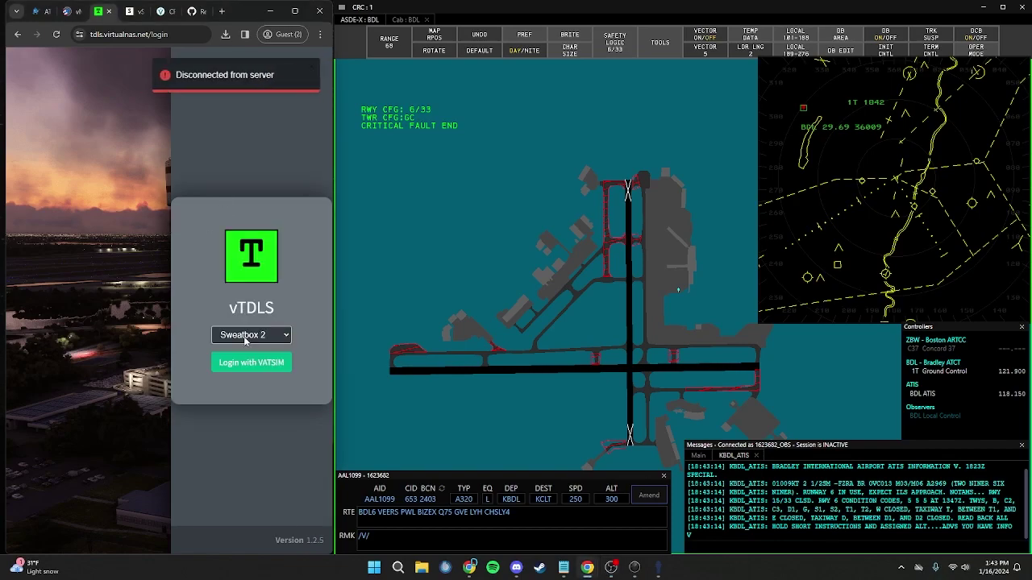
left_click(273, 335)
left_click(241, 345)
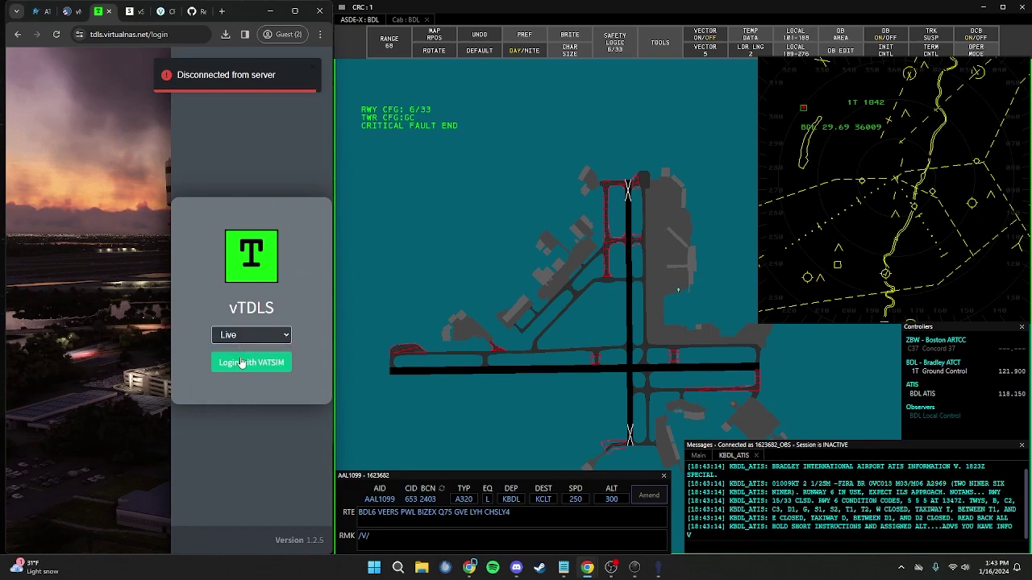
left_click(242, 362)
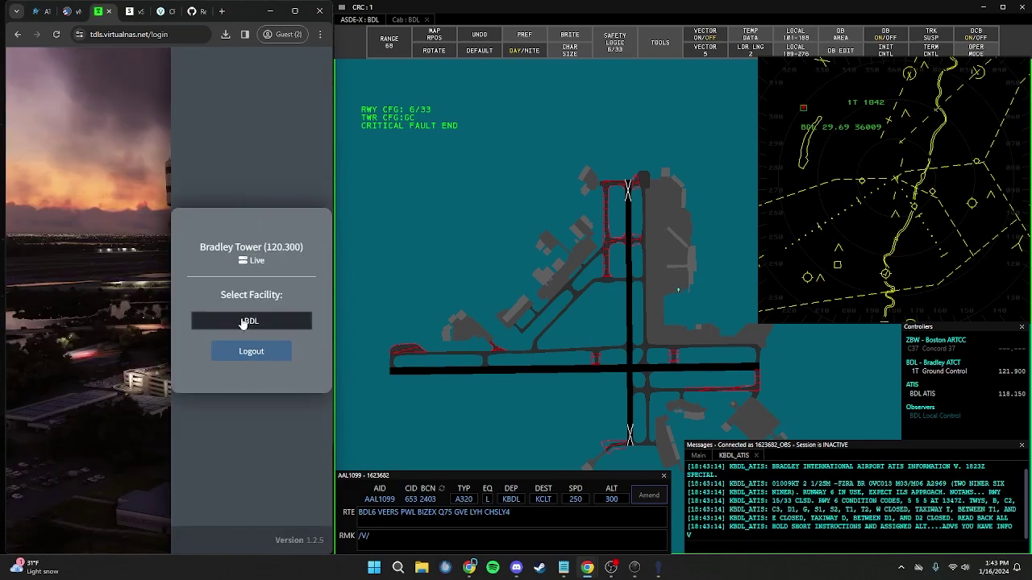
left_click(246, 322)
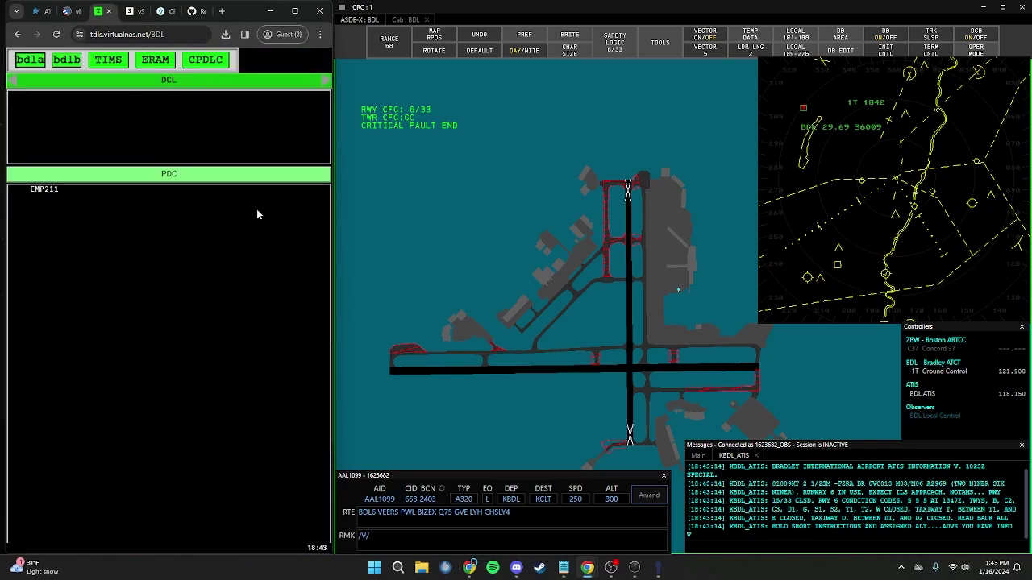
Step: Log in to vStrips on the Live environment, view the BDL GC bay and return to vTDLS
left_click(132, 11)
left_click(252, 327)
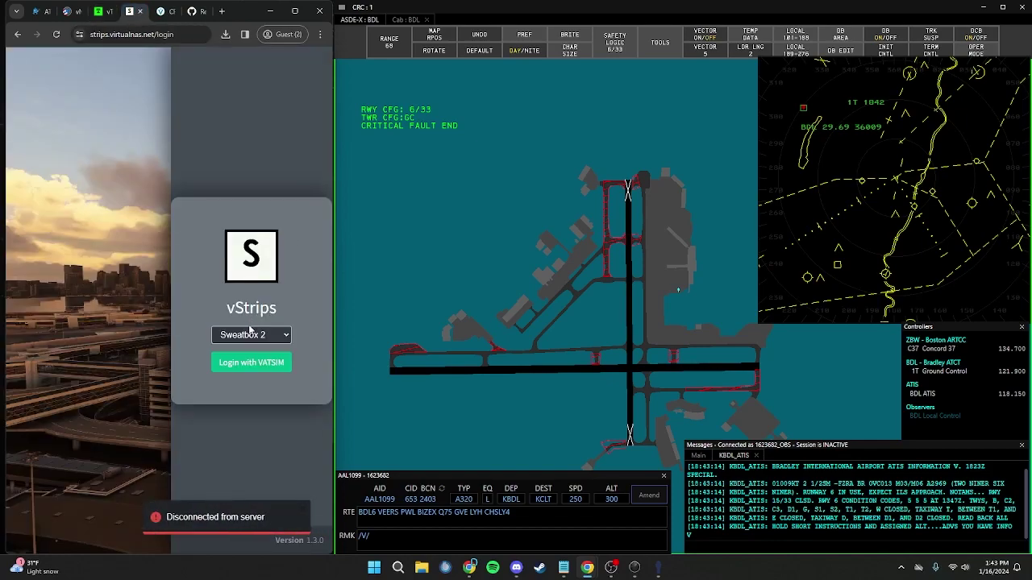
left_click(250, 335)
left_click(230, 349)
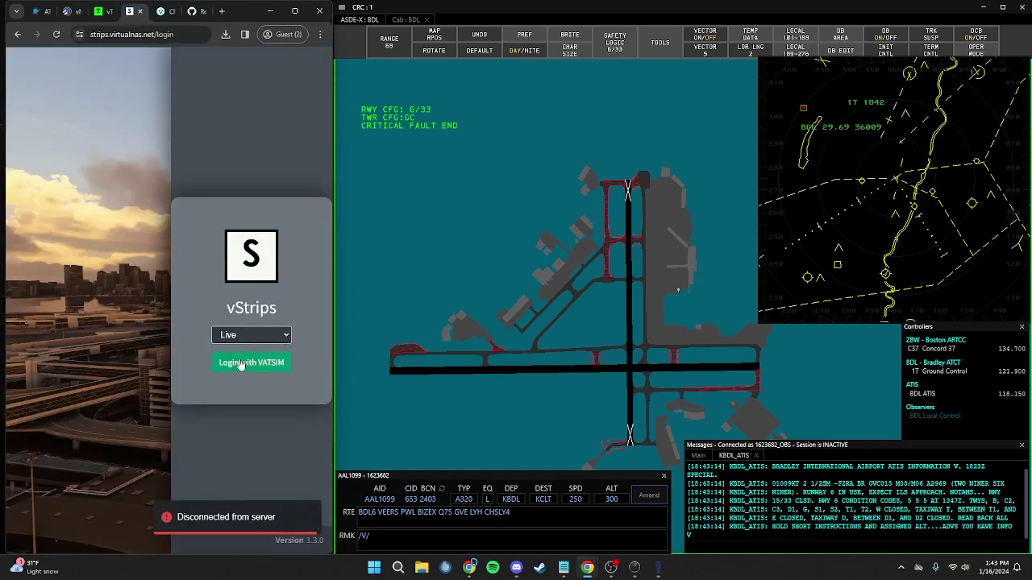
left_click(241, 363)
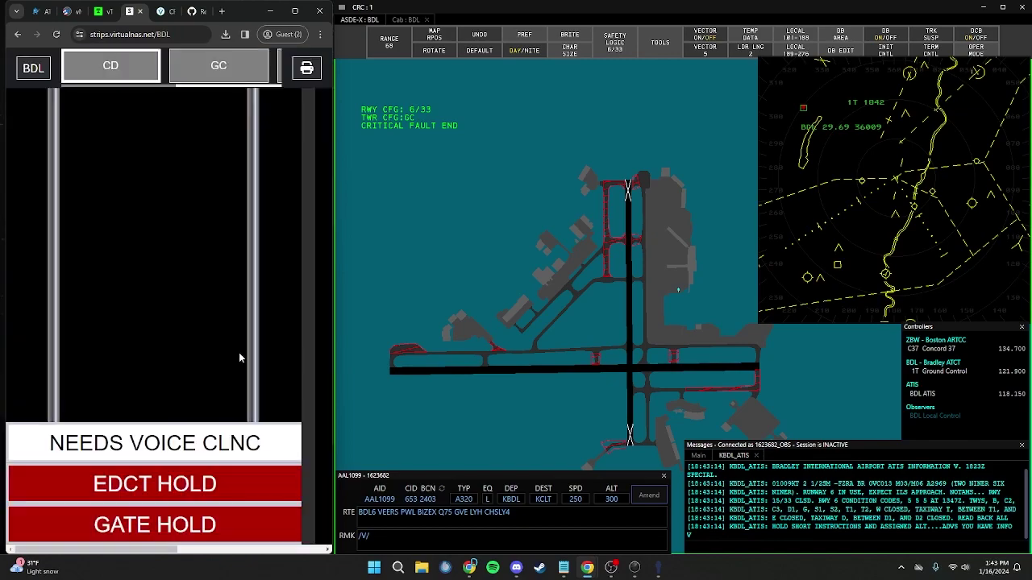
left_click(213, 75)
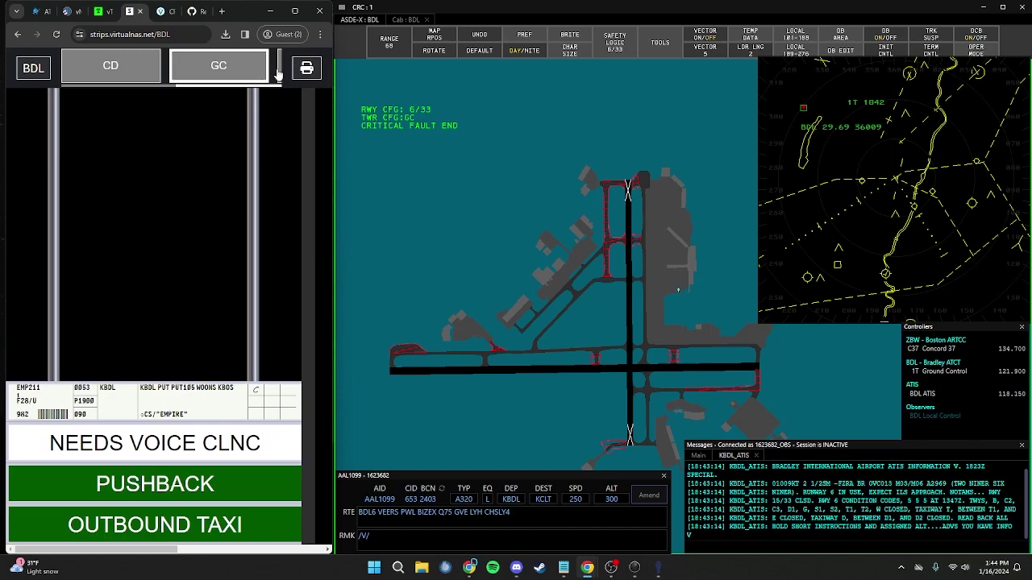
key("ctrl+shift+Tab")
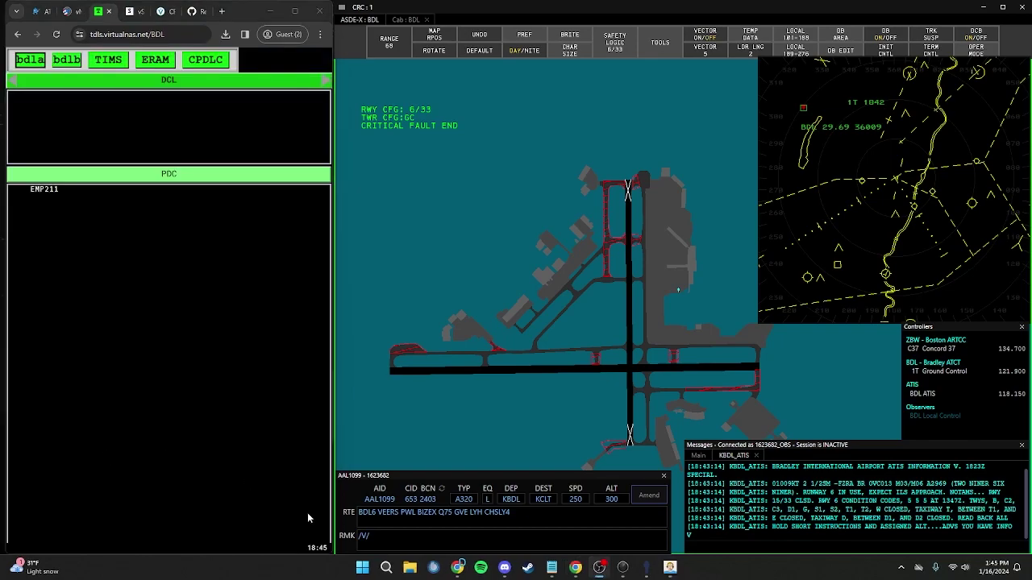
Step: Open the Downloads folder in File Explorer to view the Audio for VATSIM installer
left_click(410, 567)
left_click(242, 322)
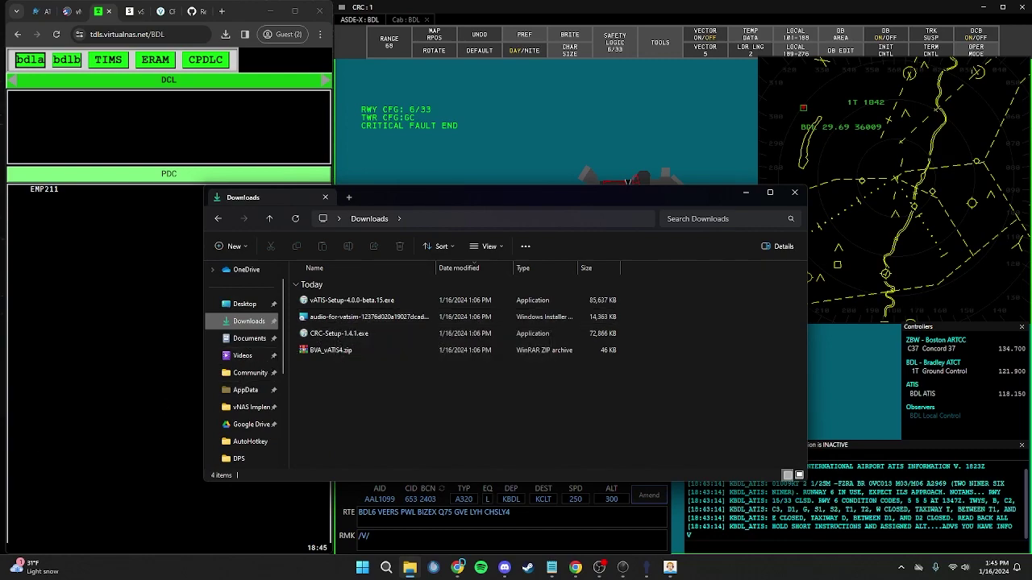
left_click(599, 567)
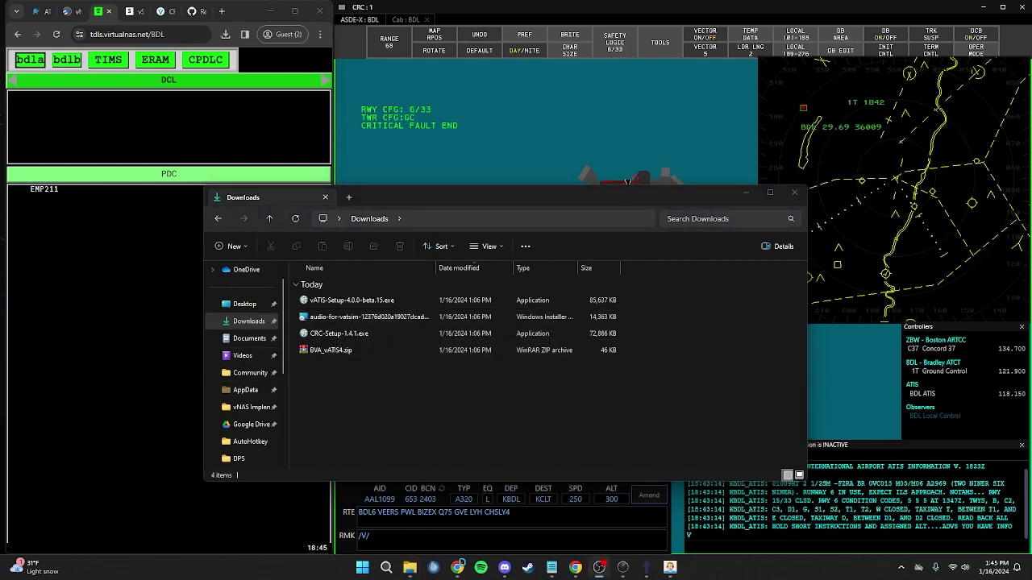
Step: Bring Audio for VATSIM into view and review its user, audio and PTT settings without changing them
left_click_drag(32, 393, 505, 393)
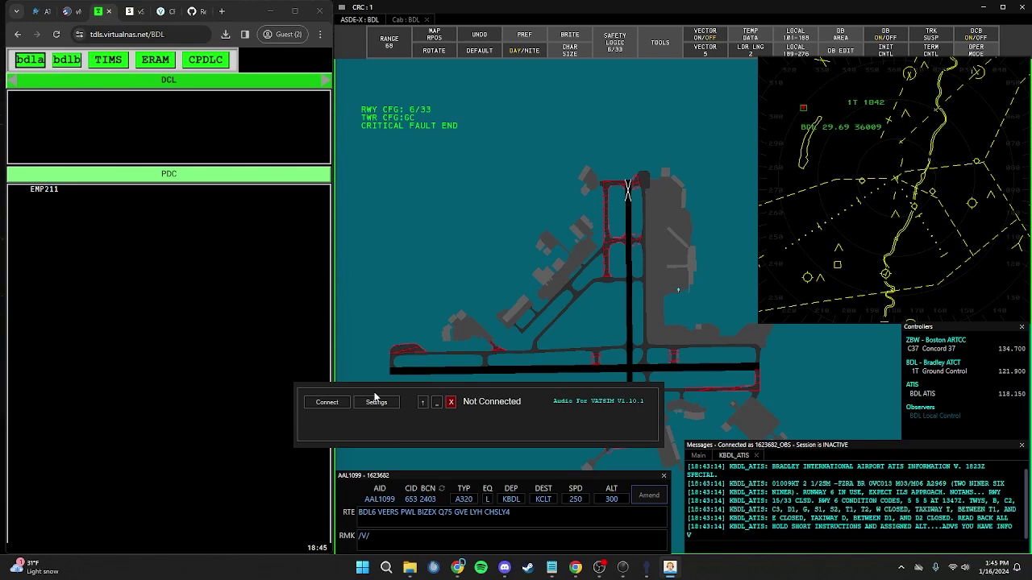
left_click(370, 405)
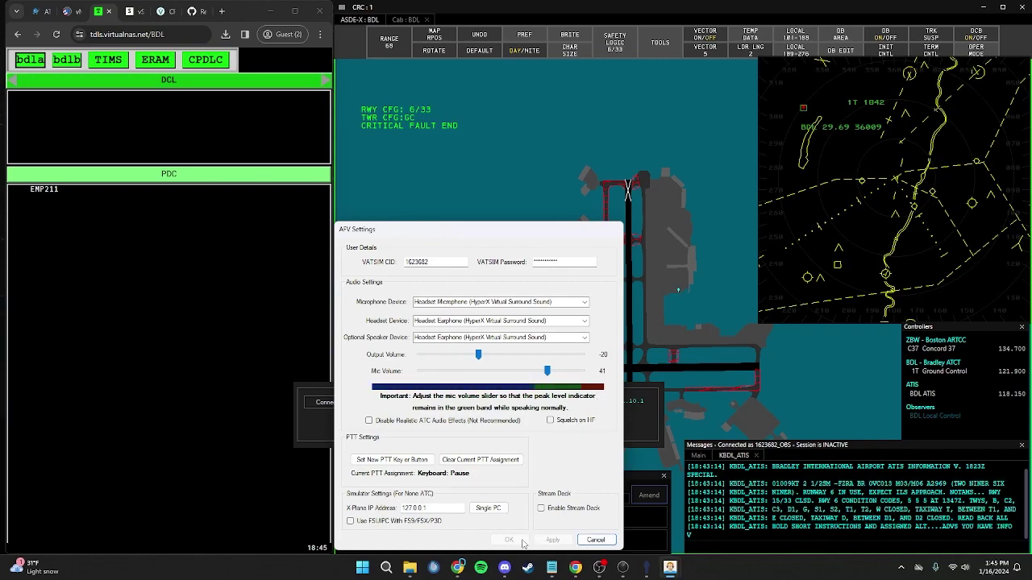
left_click(585, 542)
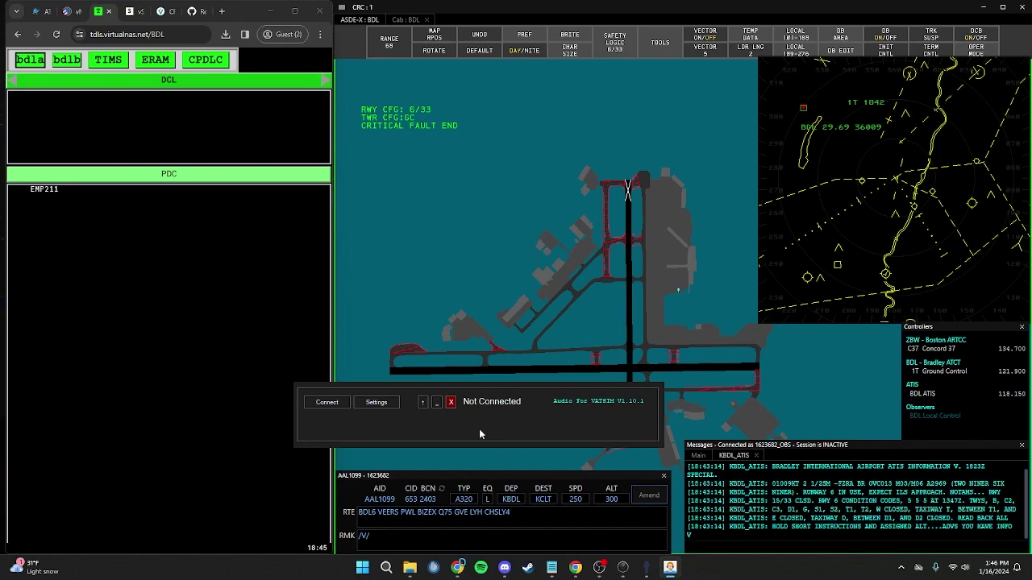
Step: Connect Audio for VATSIM to the network and add the BDL_TWR callsign with its related frequencies
left_click(326, 403)
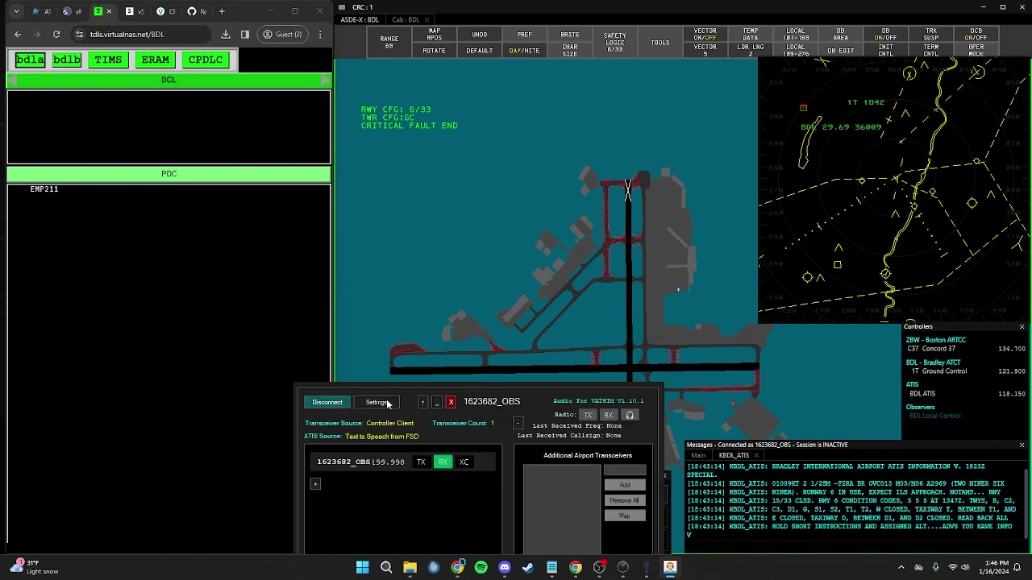
left_click_drag(414, 390, 447, 230)
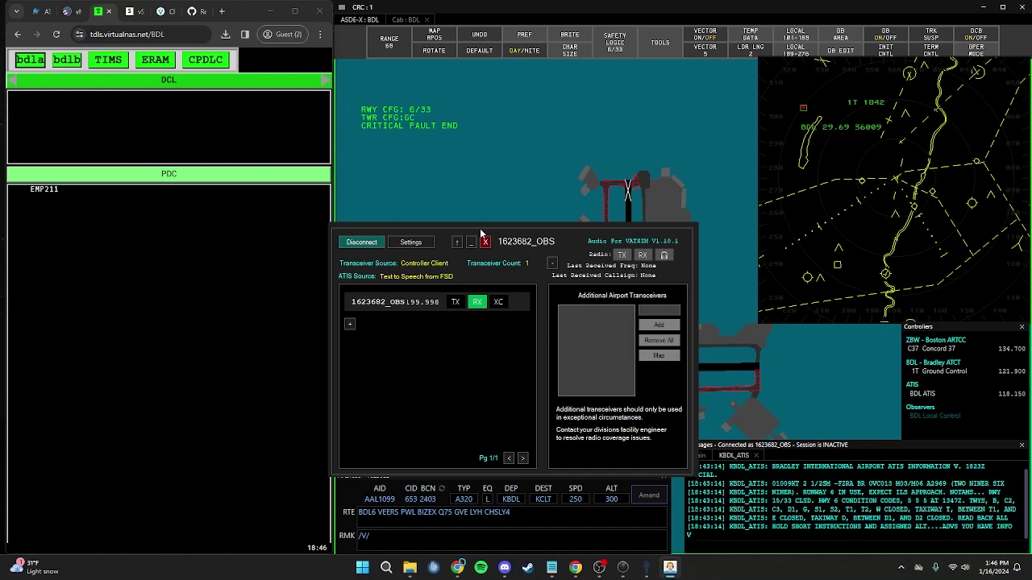
left_click(349, 327)
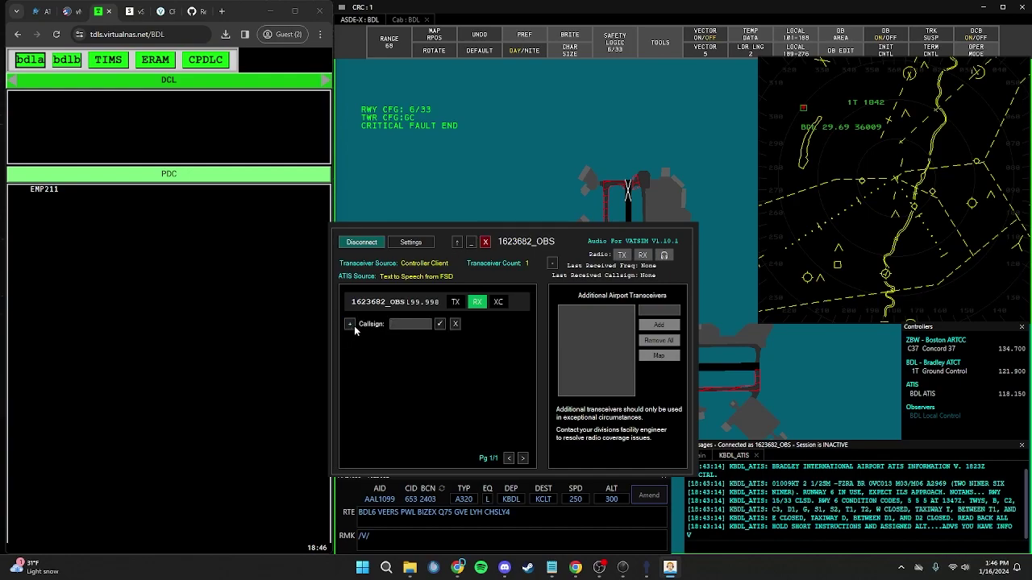
type("BDL_TWR")
key("BackSpace")
left_click(439, 323)
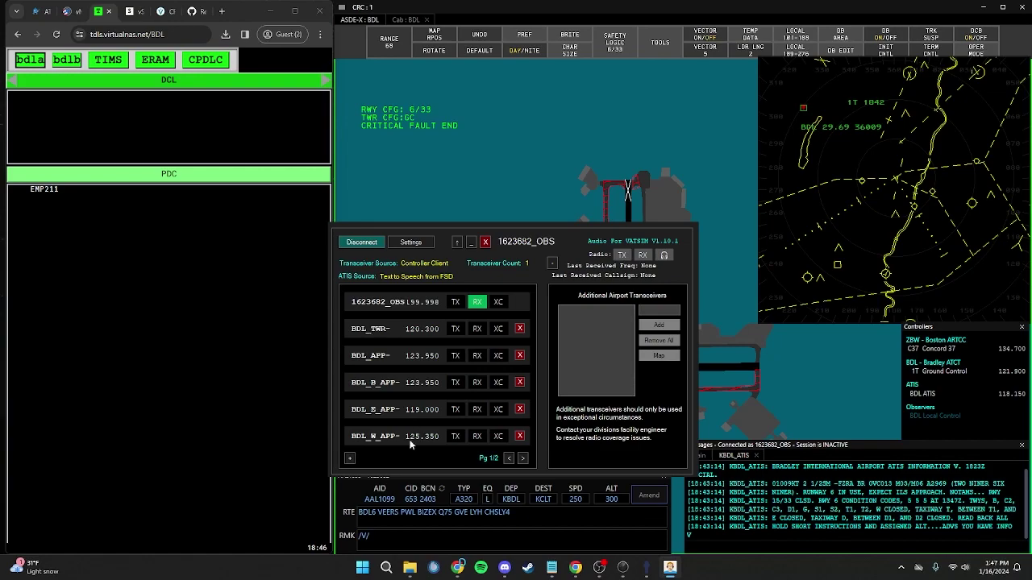
Step: Enable receive on BDL_TWR 120.300 and turn off receive on the observer frequency 199.998
left_click(522, 457)
left_click(508, 458)
left_click(524, 458)
left_click(509, 458)
left_click(523, 457)
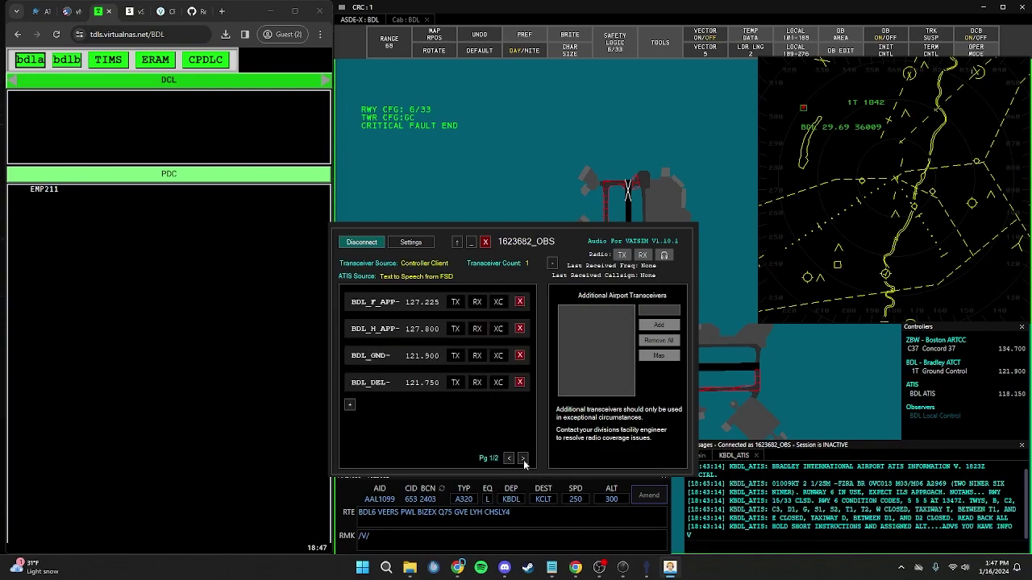
left_click(509, 459)
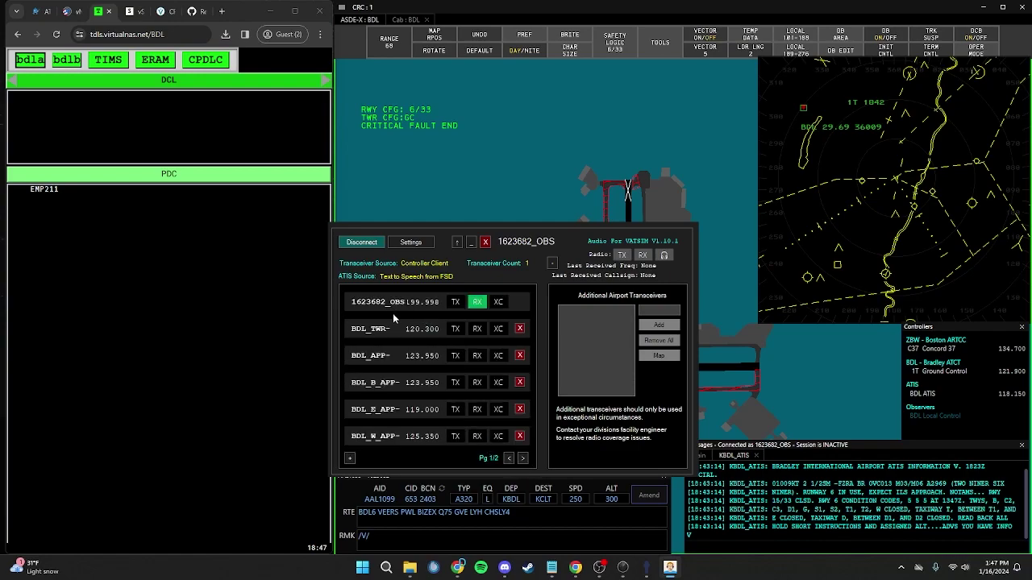
left_click(477, 331)
left_click(476, 301)
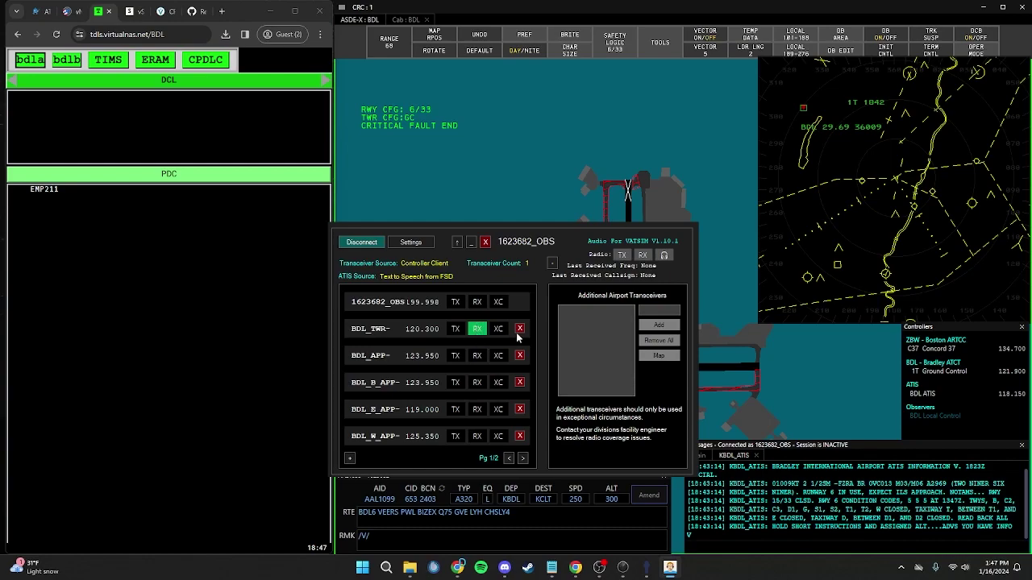
Step: Shrink Audio for VATSIM to its compact view and reposition it over the airport map
left_click(559, 242)
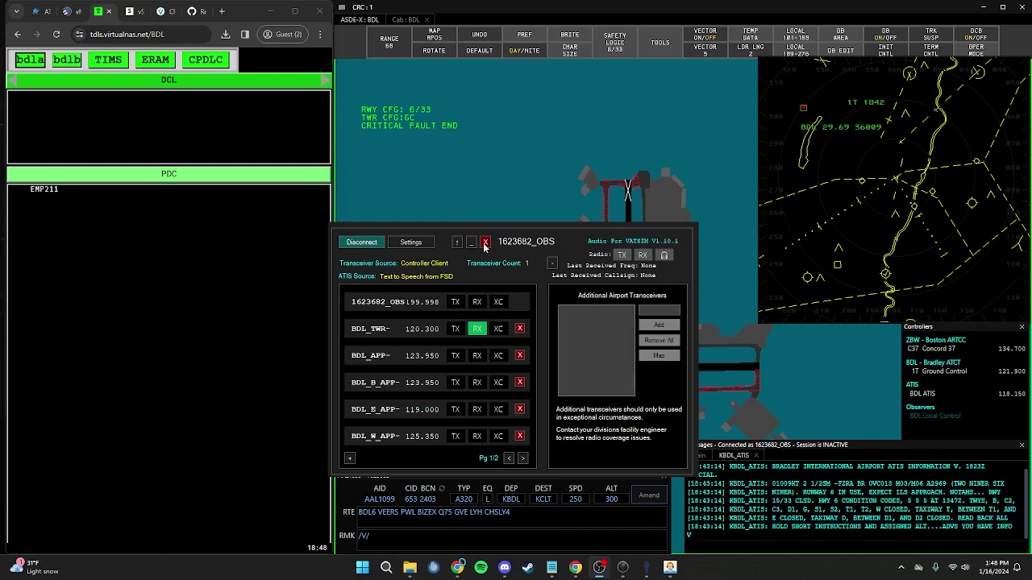
left_click(458, 244)
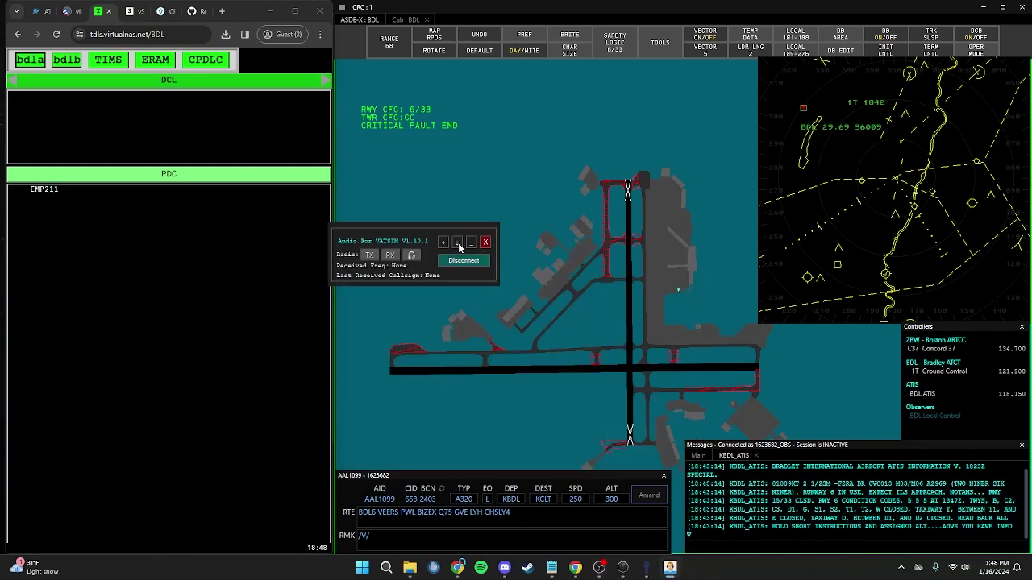
left_click_drag(405, 236, 437, 219)
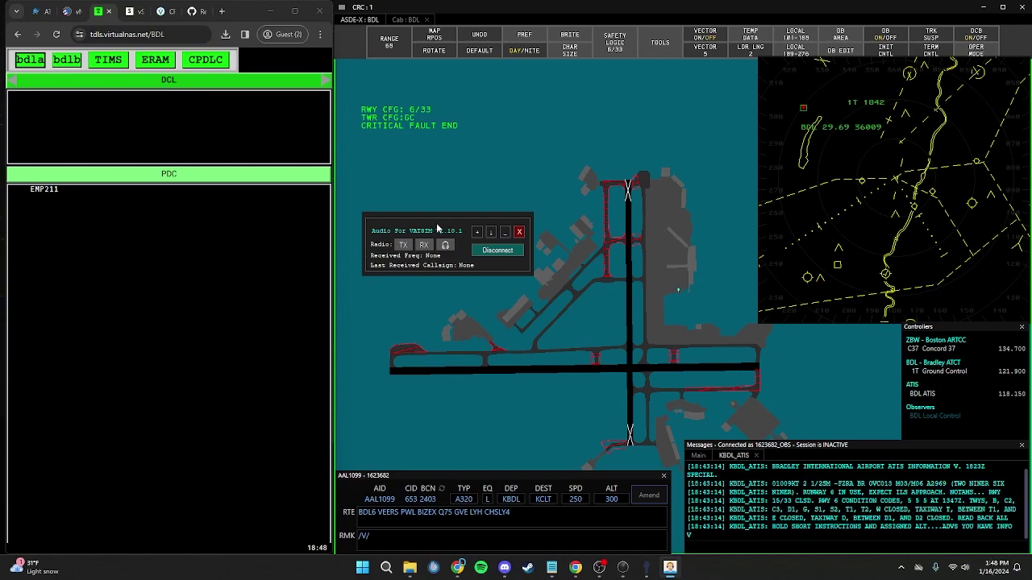
Step: Disconnect Audio for VATSIM from the network and close it
left_click(499, 252)
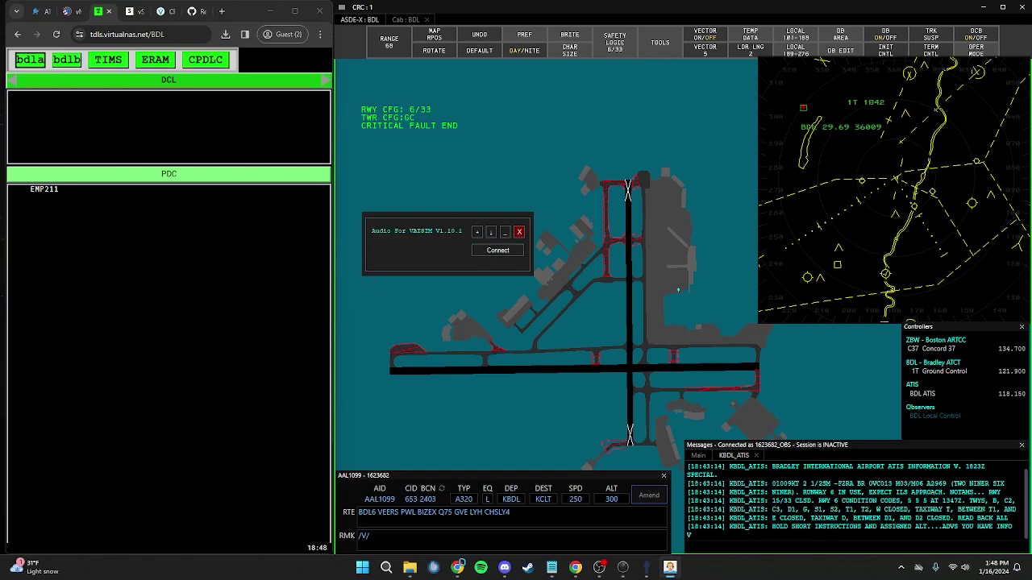
key("alt+F4")
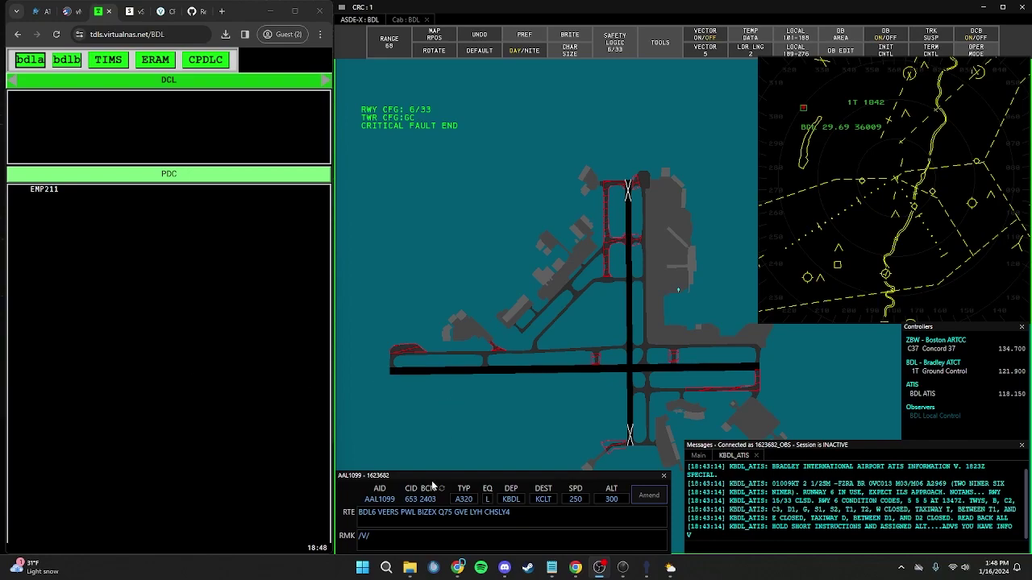
Step: Extract BVA_vATIS4.zip from the Downloads folder into a BVA_vATIS4 folder in the same location
left_click(409, 568)
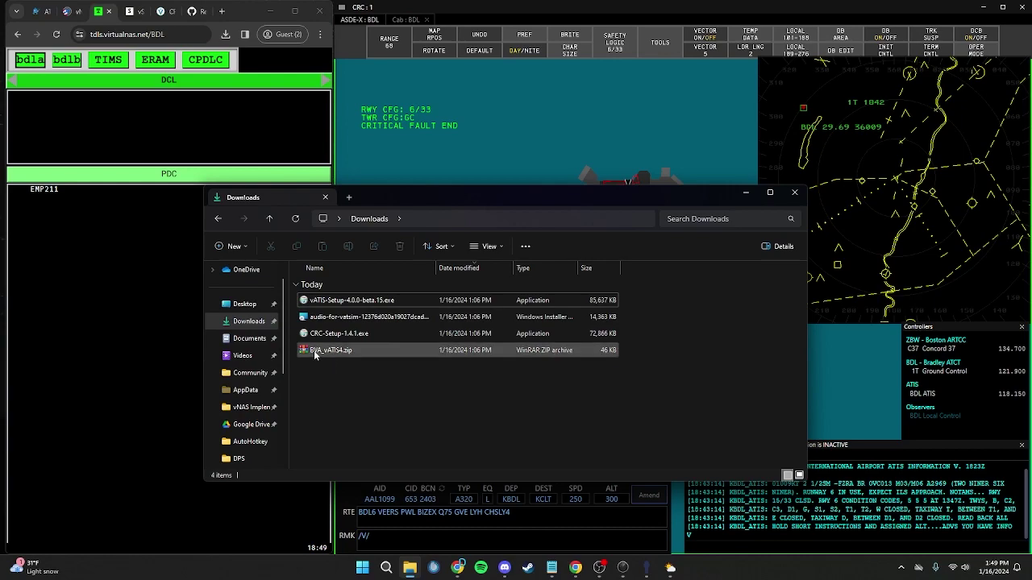
right_click(365, 350)
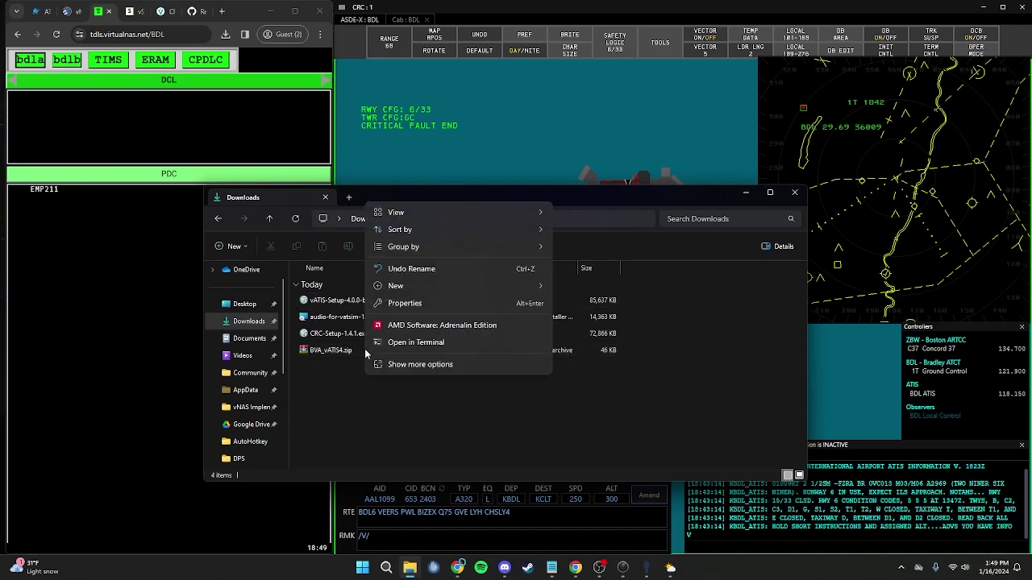
left_click(338, 384)
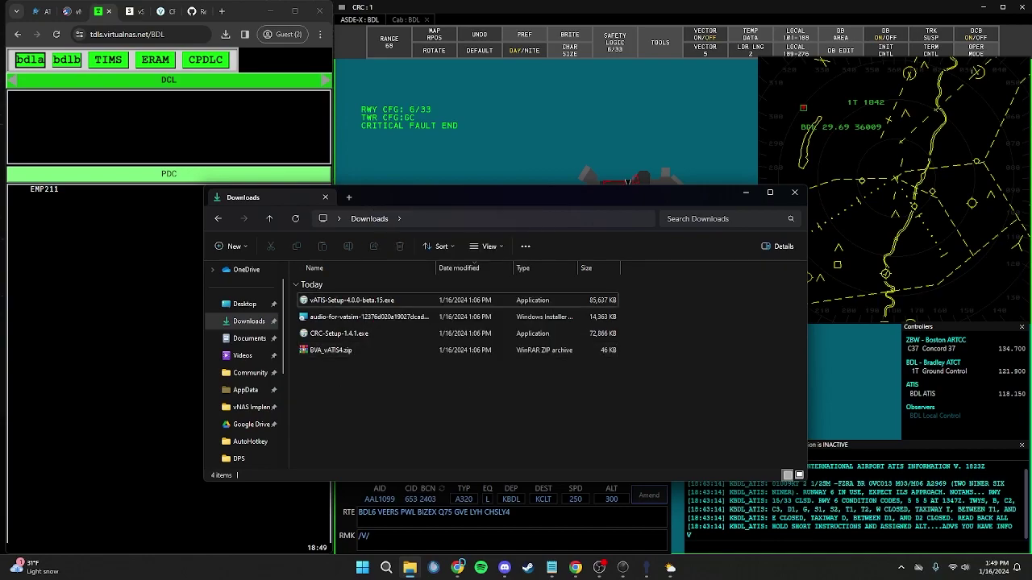
left_click(351, 351)
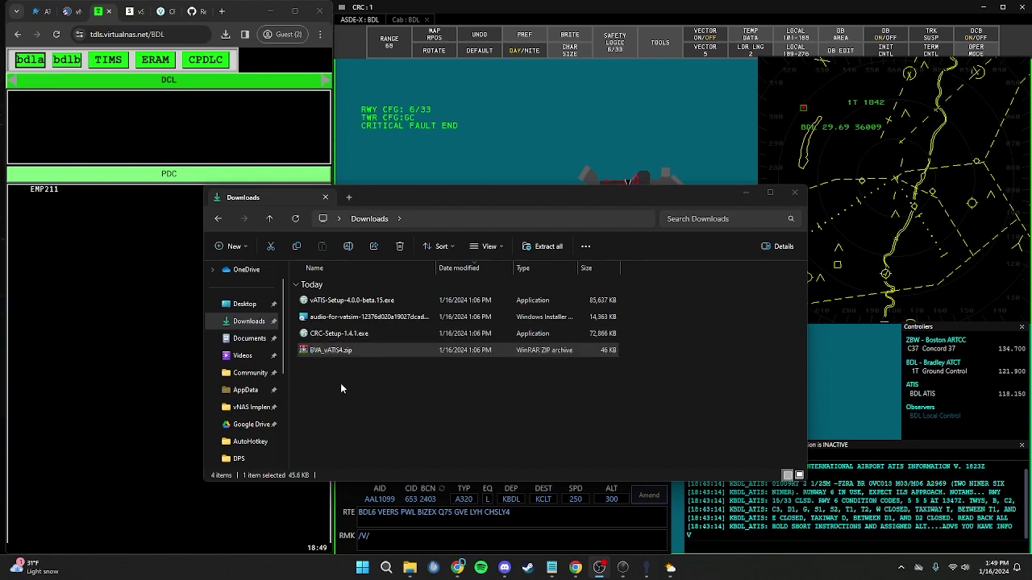
right_click(332, 350)
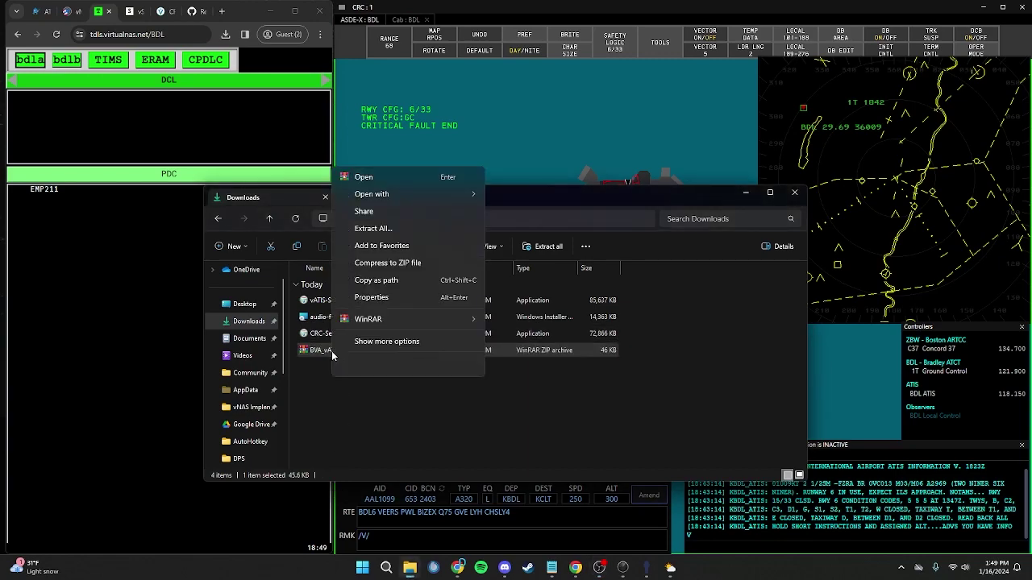
left_click(372, 342)
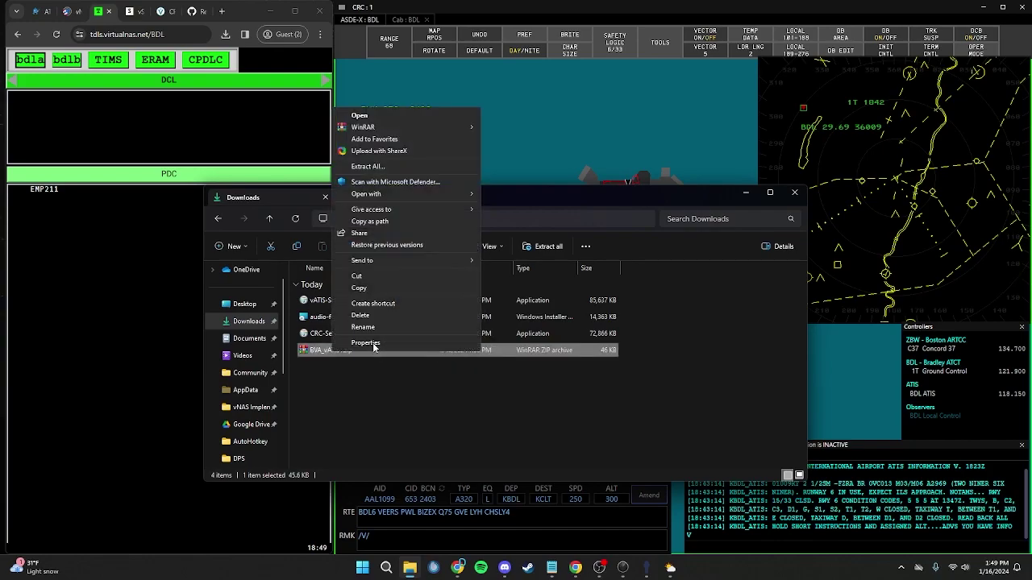
left_click(365, 167)
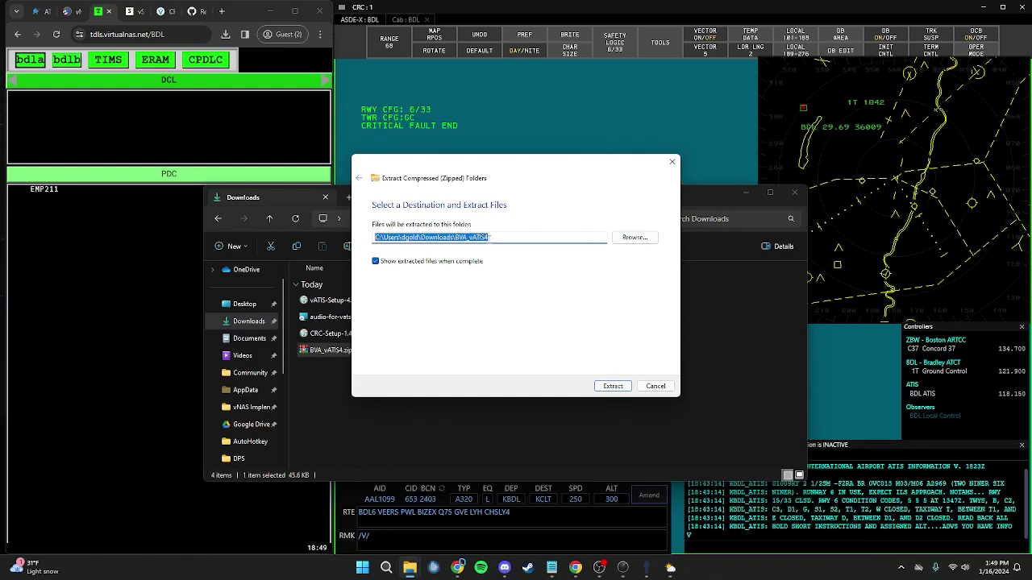
left_click(613, 387)
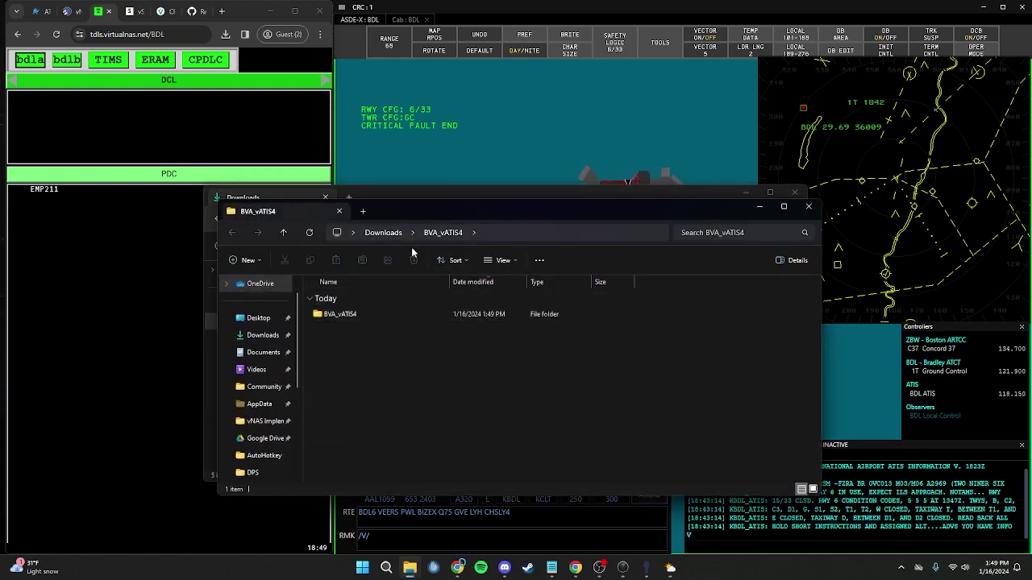
Step: Look through the vATIS profile files in the extracted BVA_vATIS4 folder, and close the file windows
double_click(384, 316)
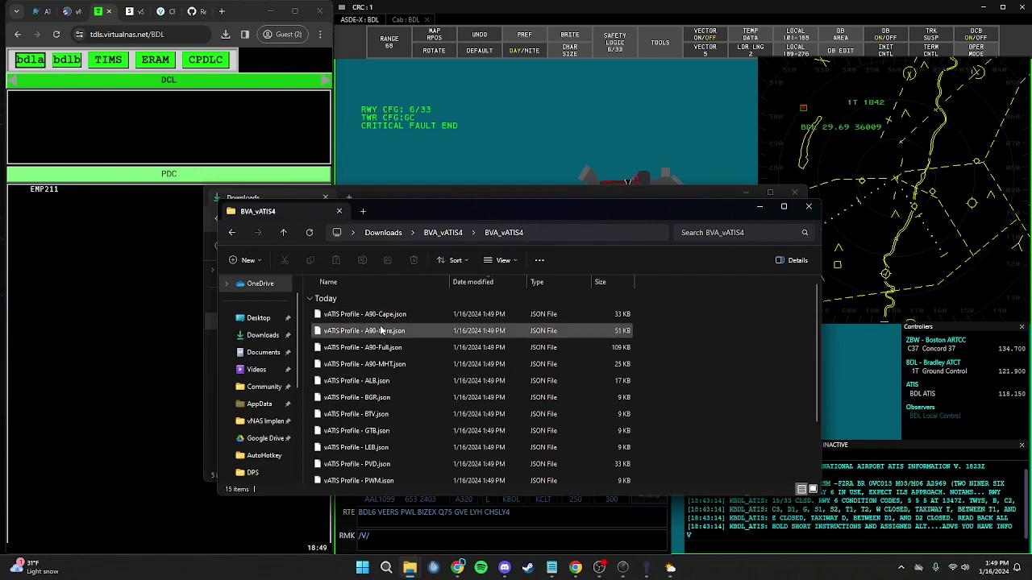
scroll(381, 331, "down", 2)
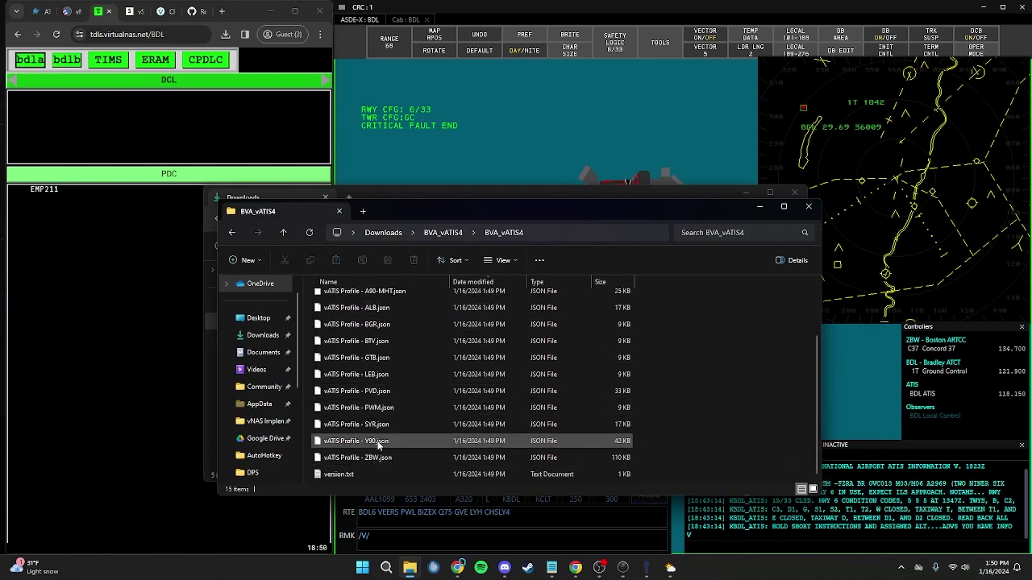
scroll(379, 443, "up", 2)
left_click(809, 207)
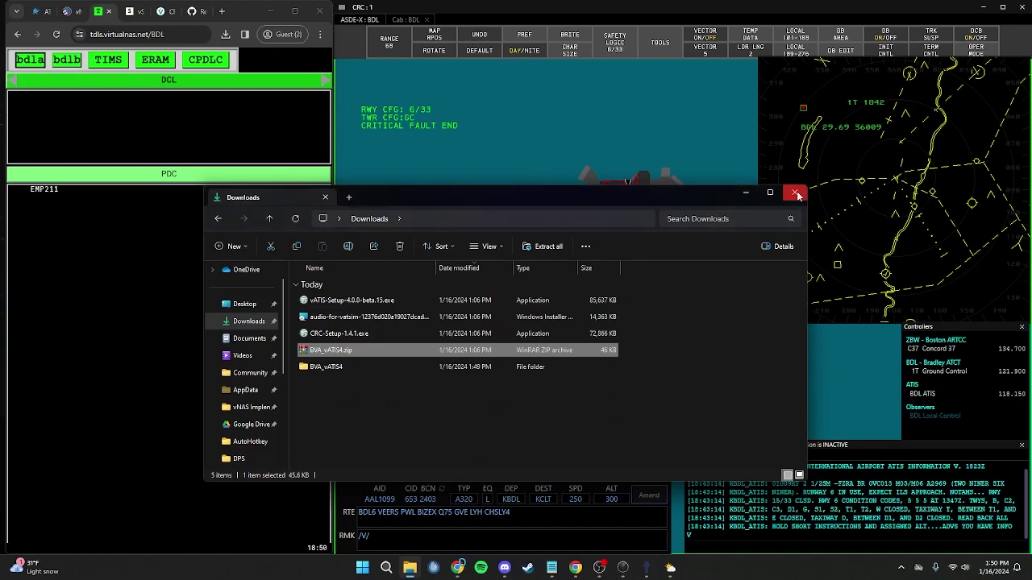
left_click(795, 194)
Step: Move the vATIS Profiles window over the airport map and import vATIS Profile - Y90.json from the nested BVA_vATIS4 folder
left_click_drag(98, 260, 479, 273)
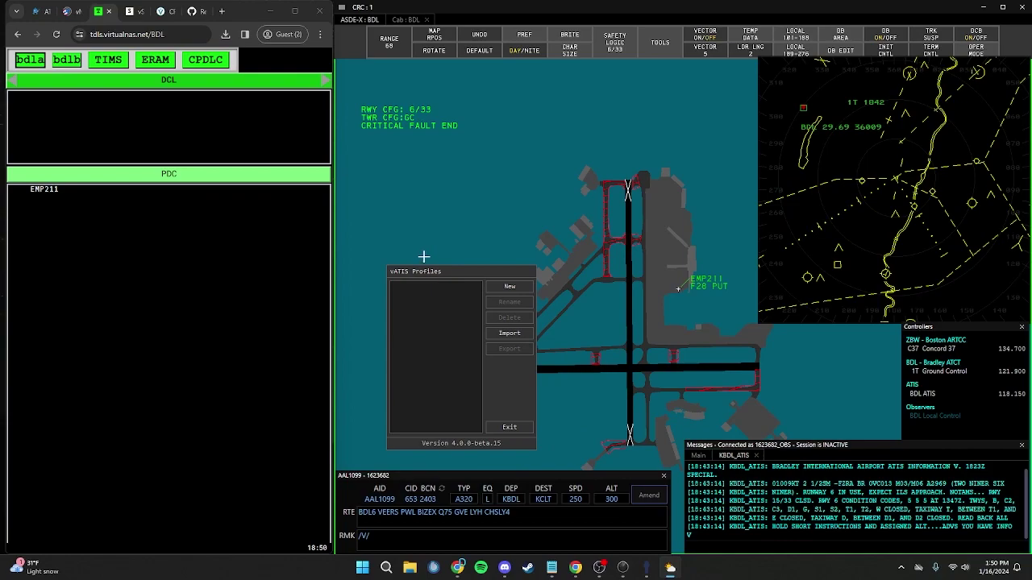
left_click(505, 337)
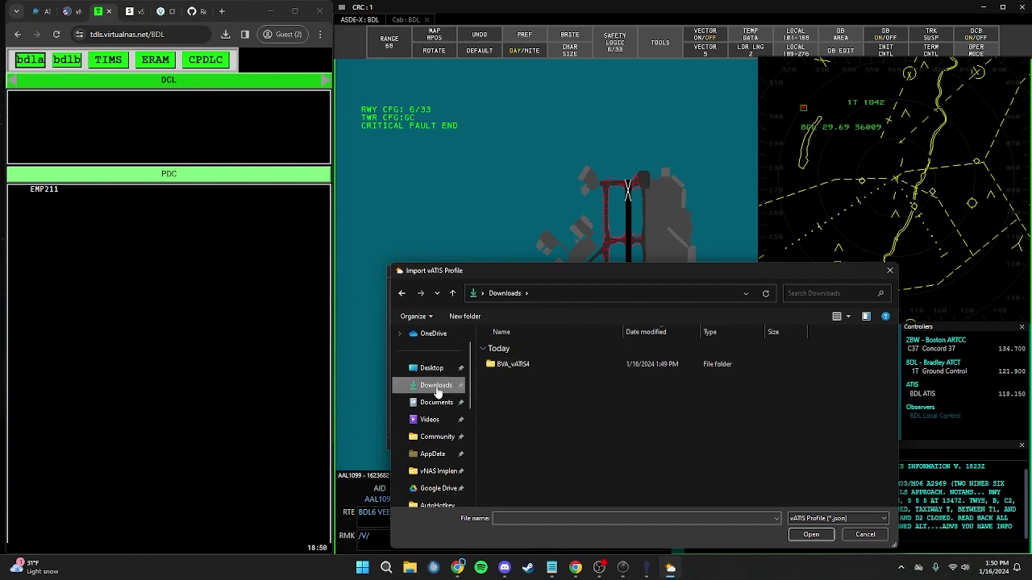
double_click(509, 365)
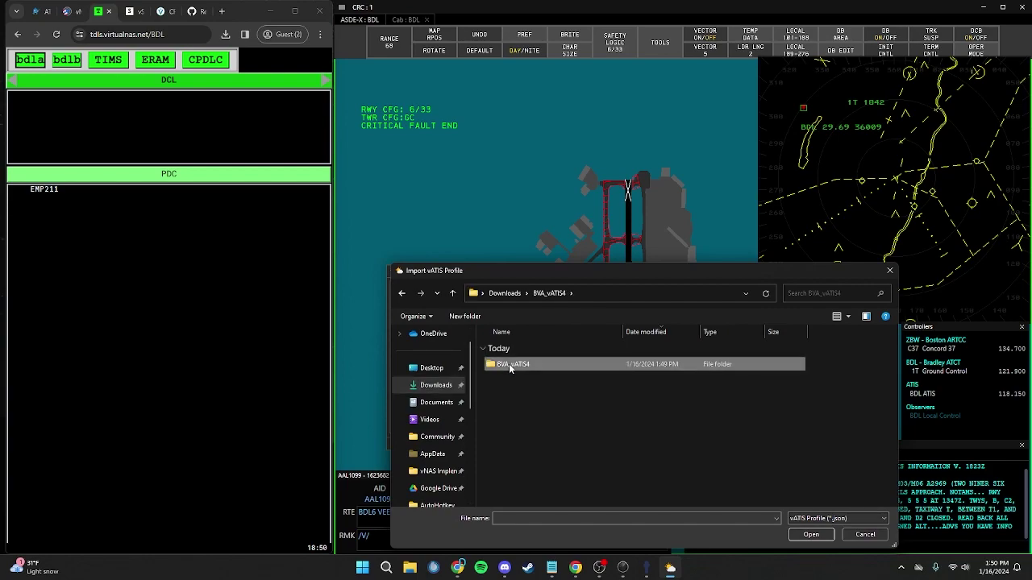
double_click(509, 365)
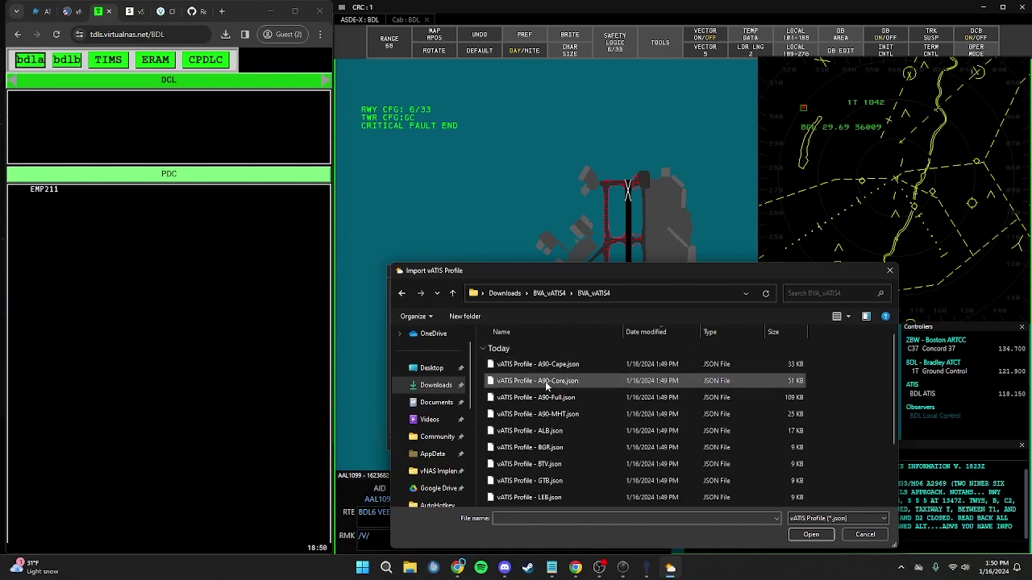
scroll(549, 407, "down", 2)
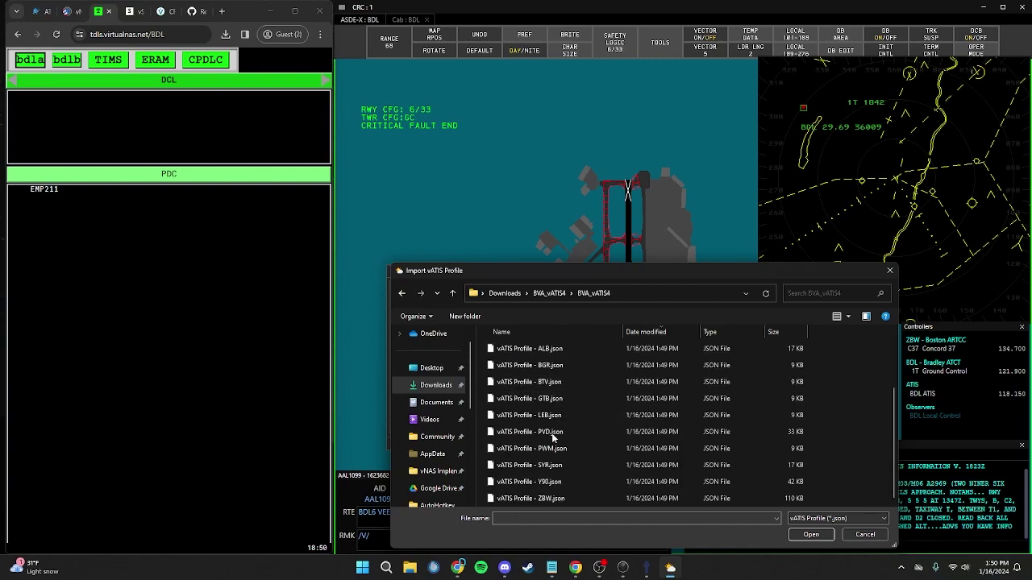
left_click(553, 482)
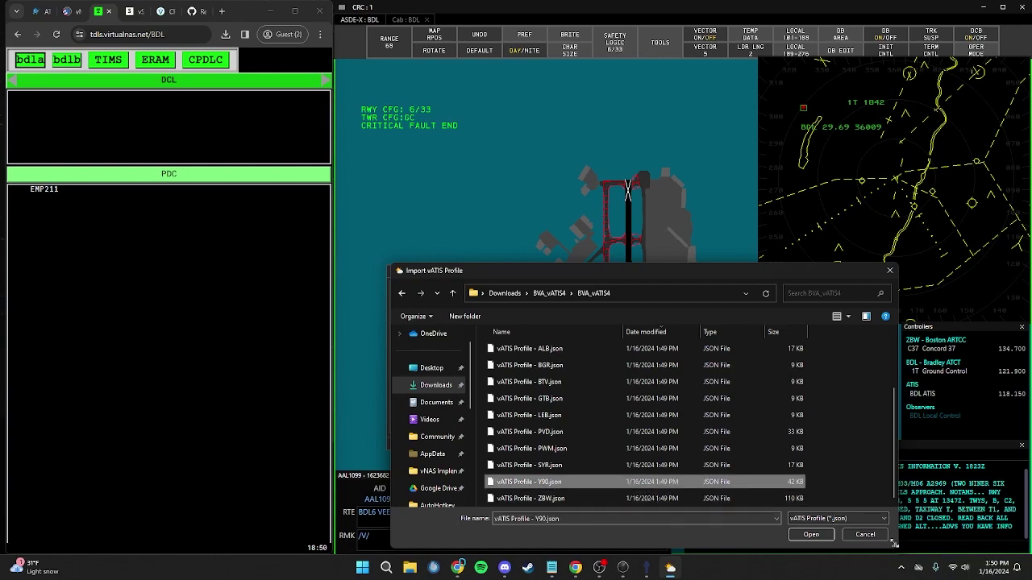
left_click(810, 535)
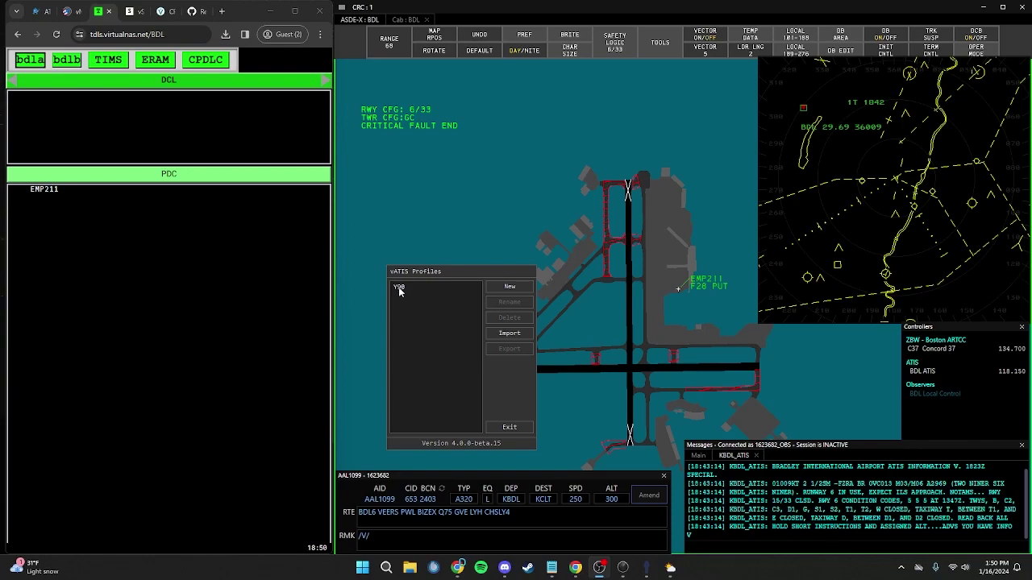
Step: Open the Y90 profile in vATIS and save the network settings as filled in
double_click(399, 286)
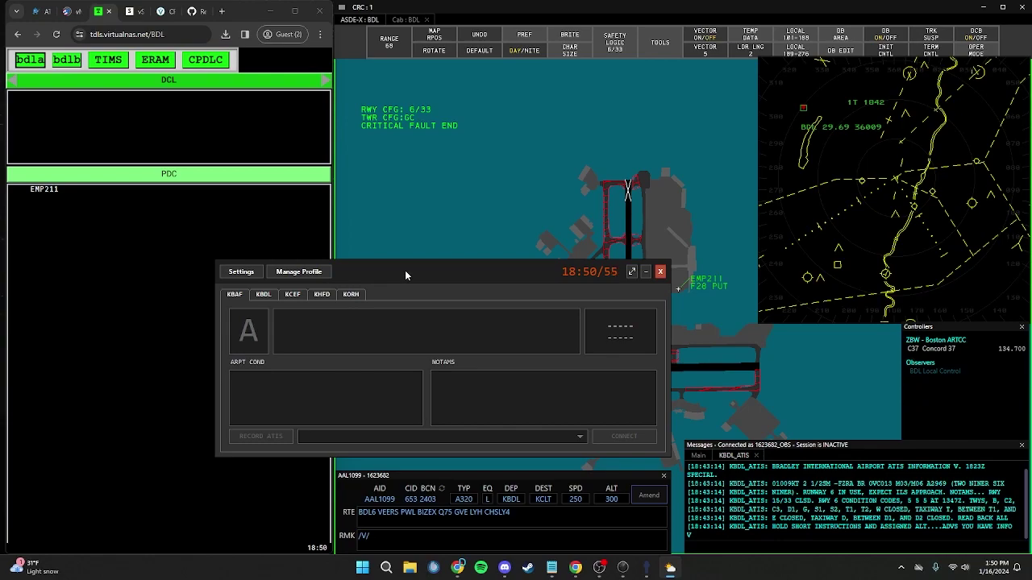
left_click(241, 272)
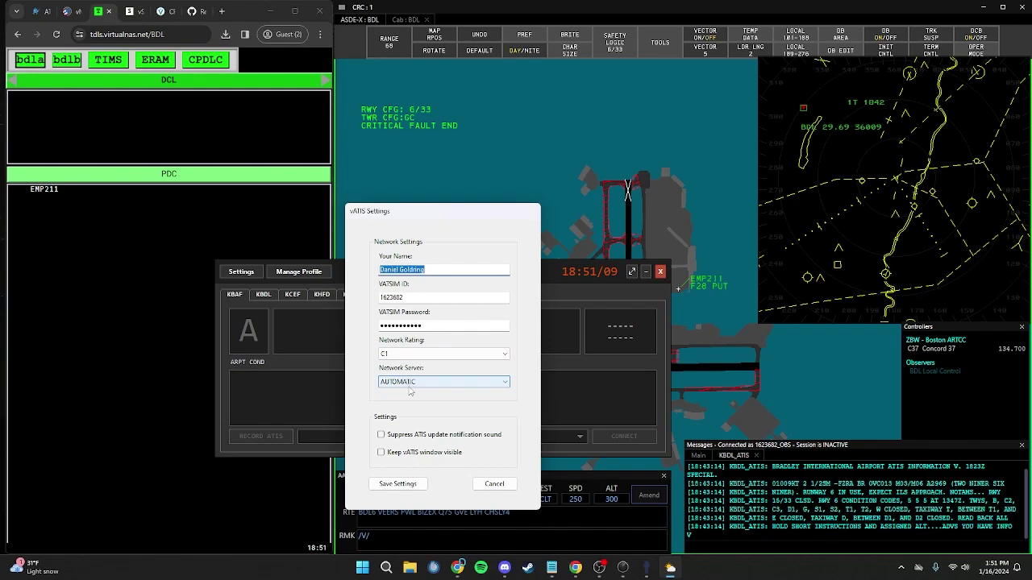
left_click(391, 485)
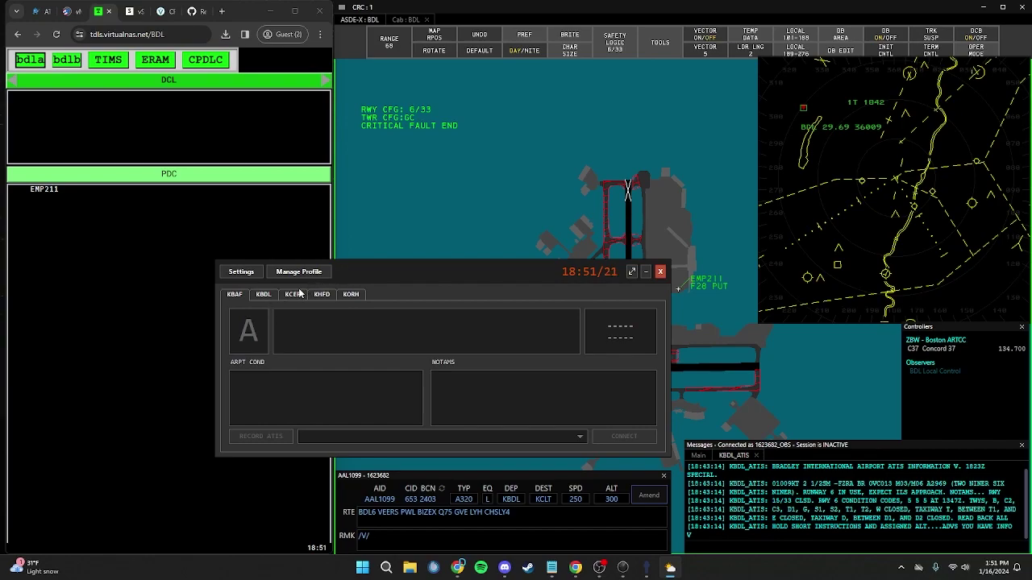
Step: Load the 6+33 preset for the KBDL ATIS
left_click(266, 297)
left_click(409, 439)
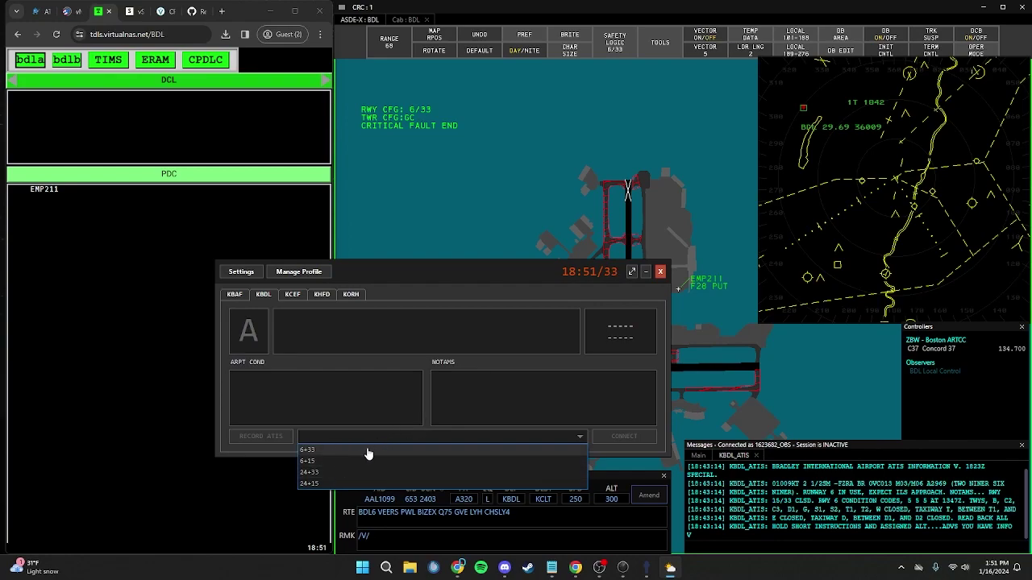
left_click(317, 451)
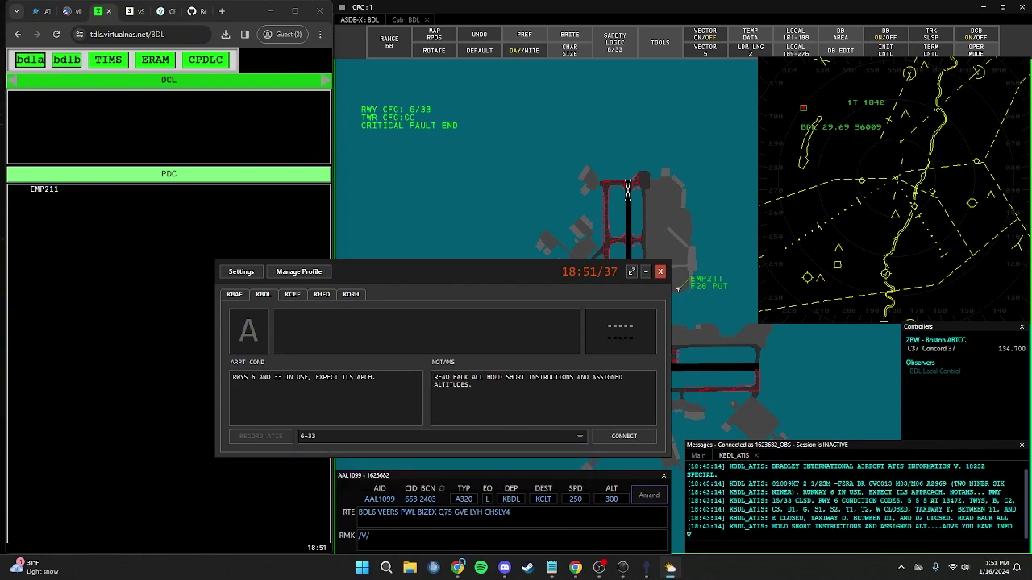
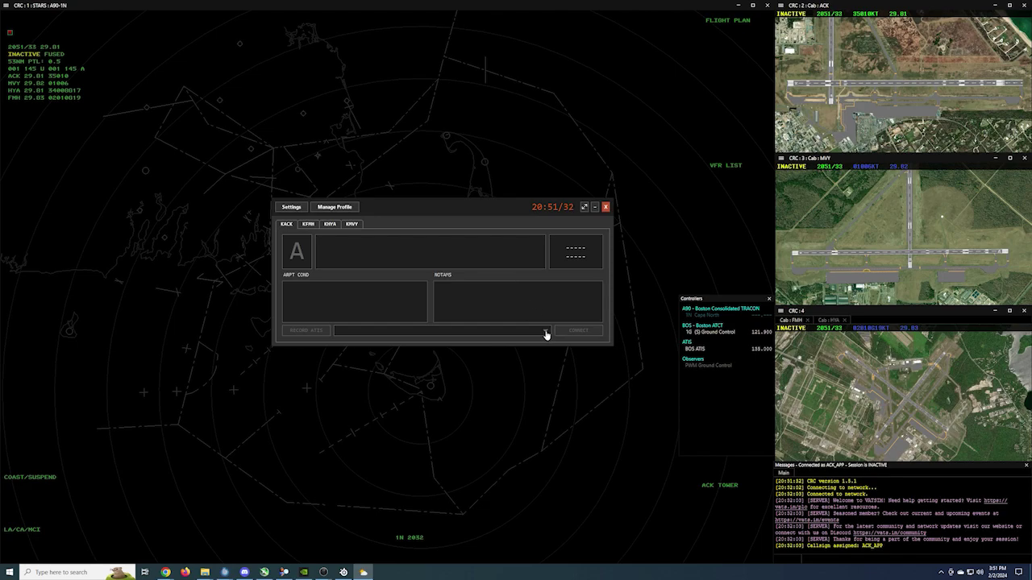
Step: Load the KACK preset for the Nantucket ATIS and connect it to the network
left_click(545, 333)
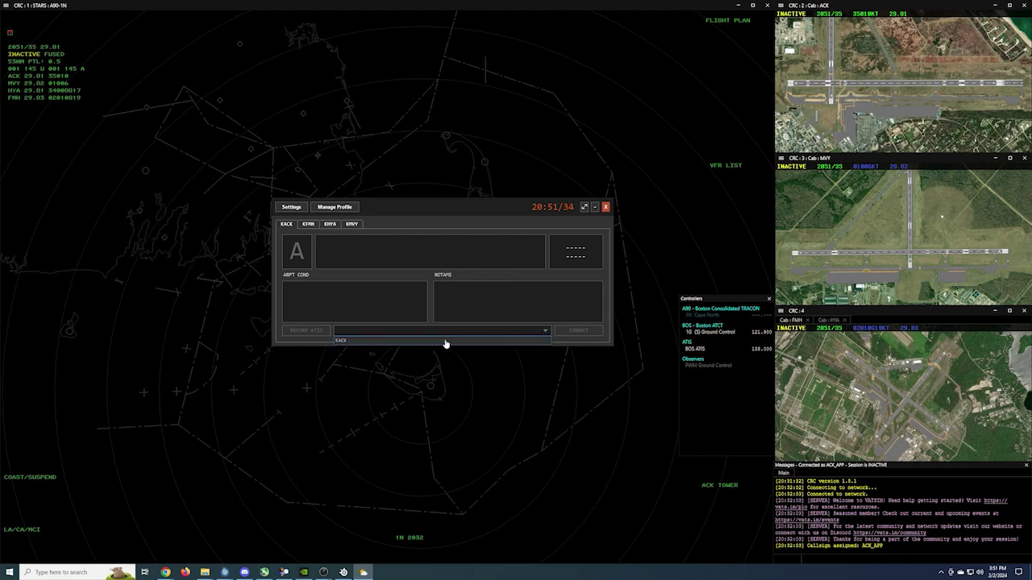
left_click(390, 342)
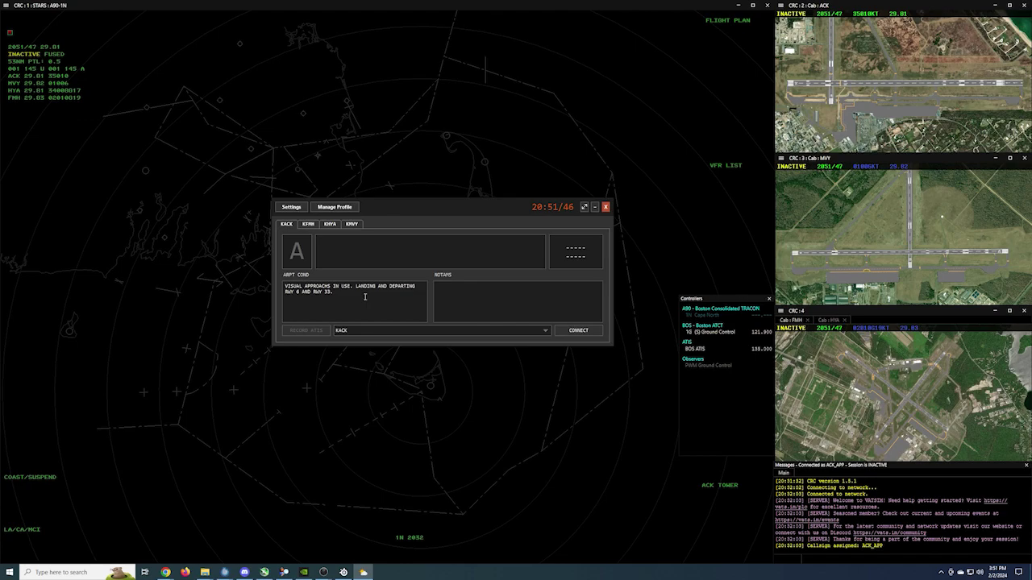
left_click(574, 330)
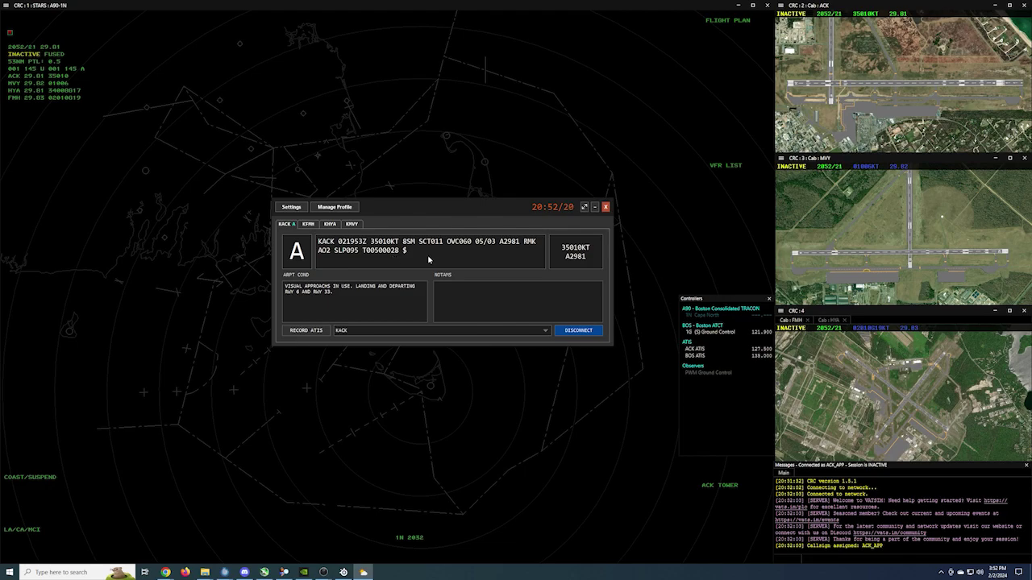
Step: Record a voice ATIS for KACK by reading the displayed ATIS script, and stop the recording when finished
left_click(302, 331)
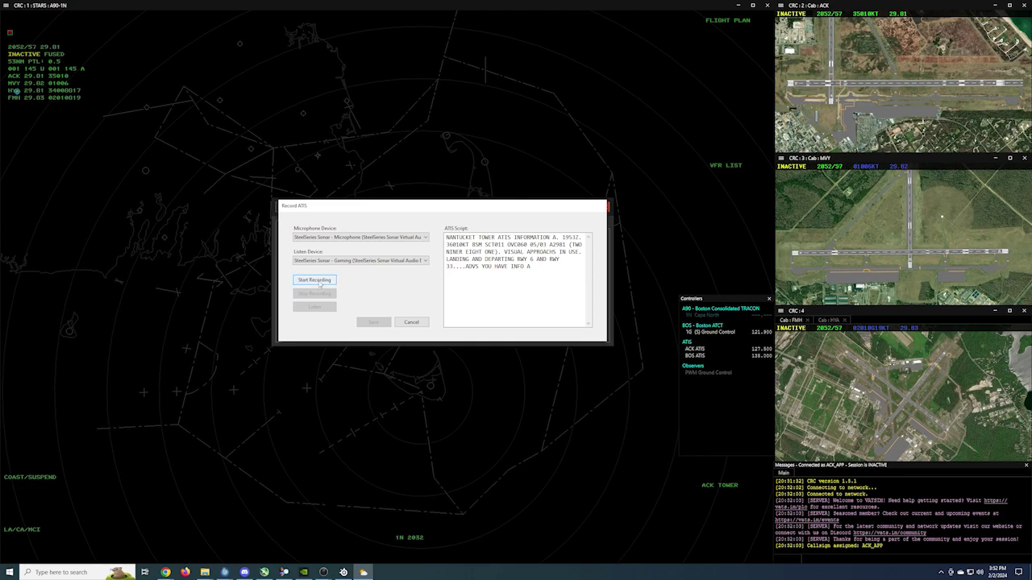
left_click(317, 281)
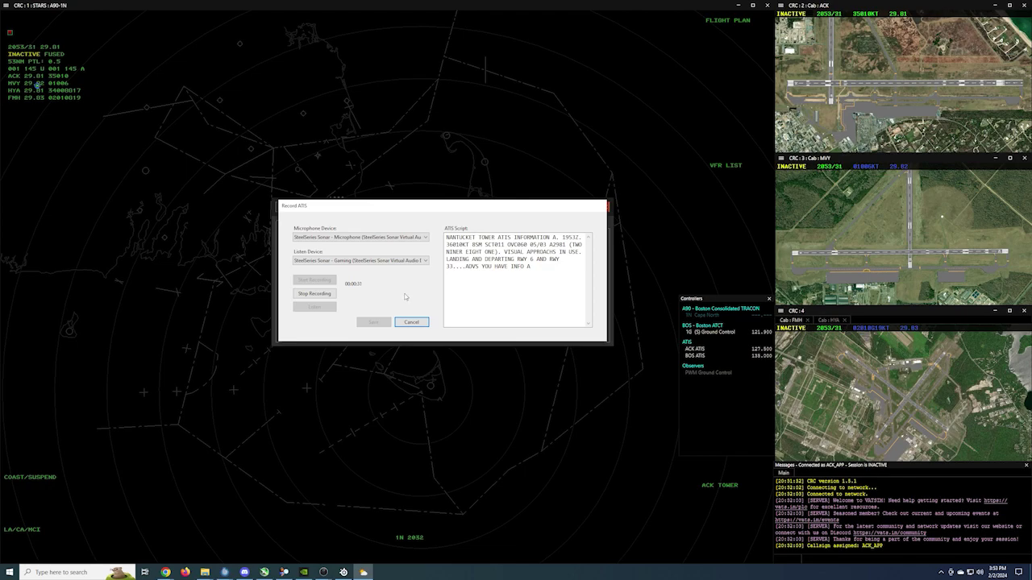
left_click(312, 295)
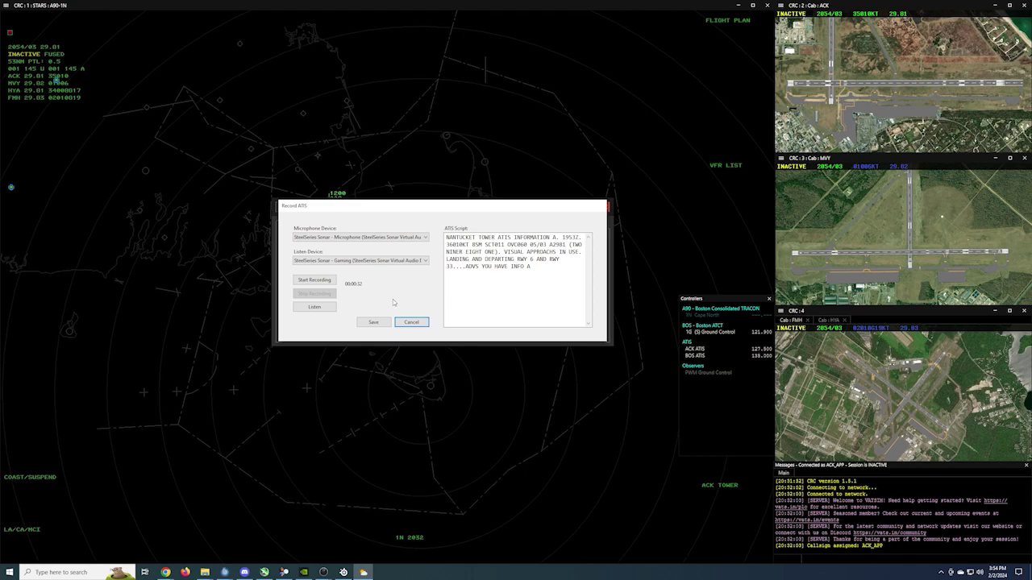
Step: Play back the recorded KACK ATIS and save it
left_click(316, 311)
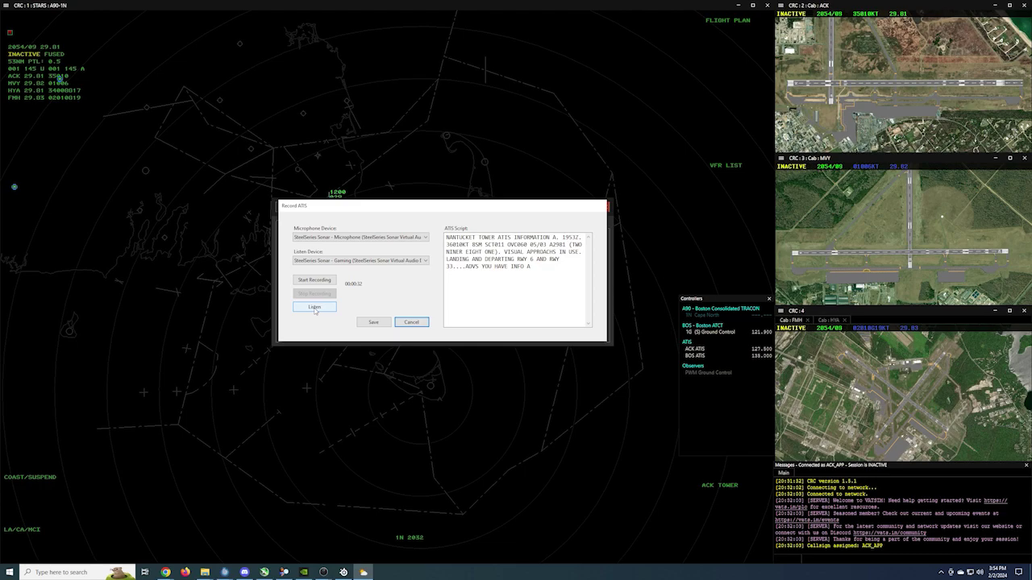
left_click(315, 308)
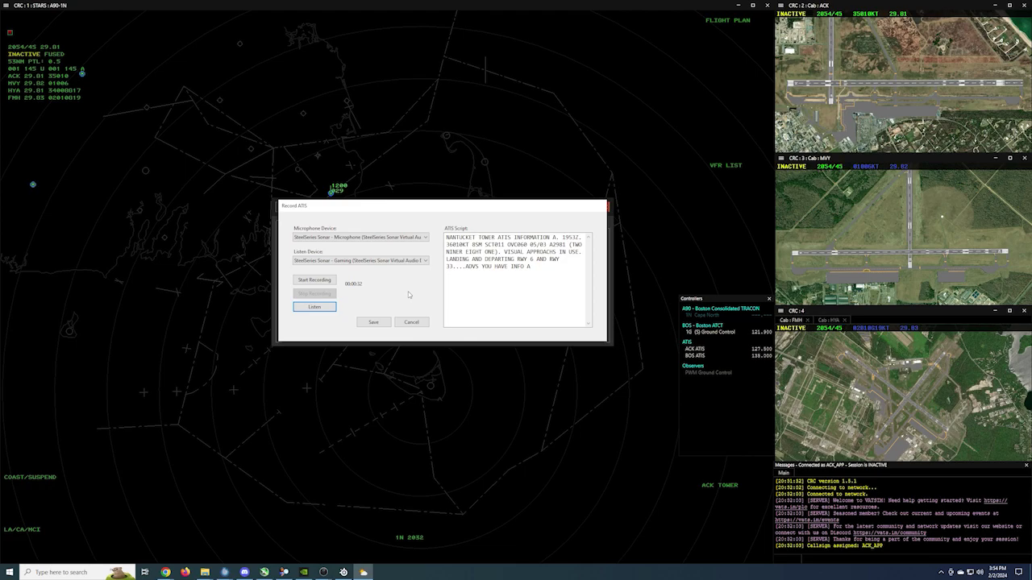
left_click(373, 322)
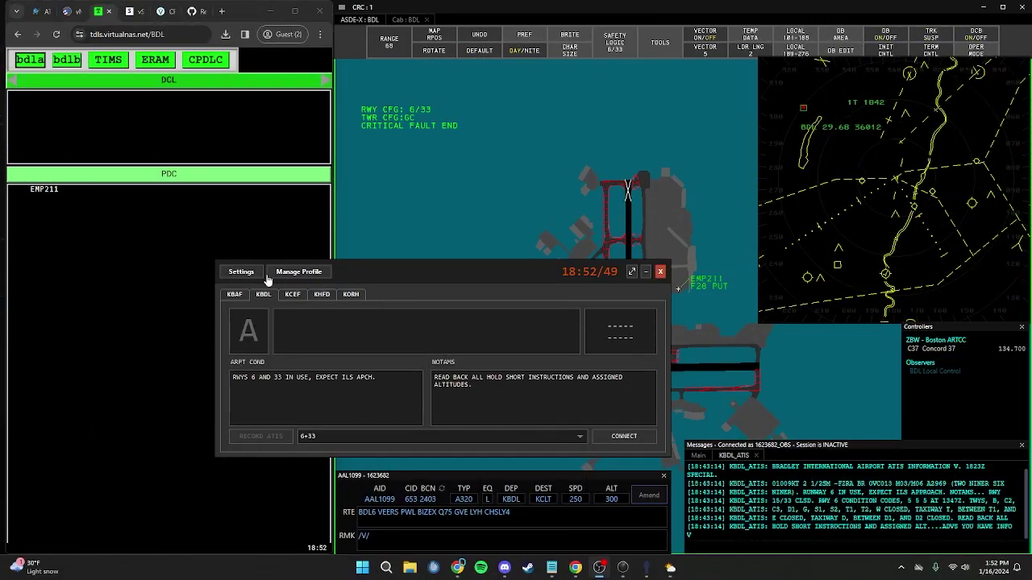
Step: Close the open Y90 profile session and exit vATIS
left_click(660, 275)
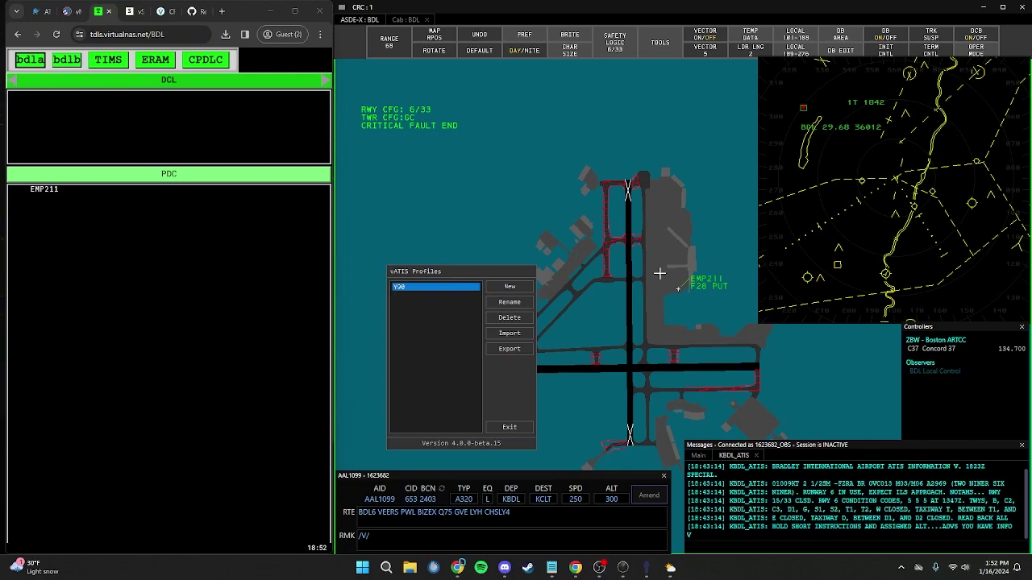
left_click(506, 430)
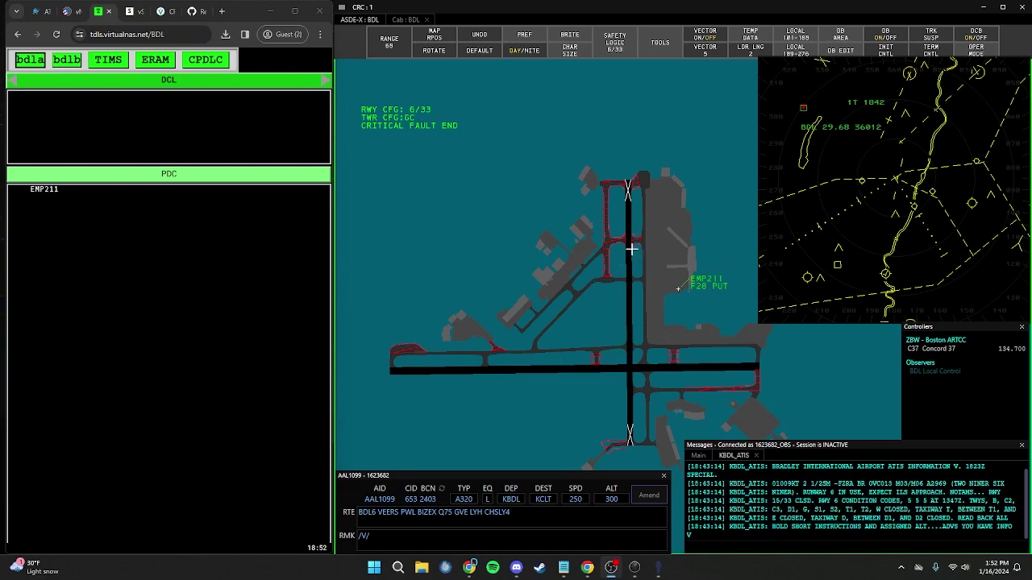
Step: Disconnect the CRC session from the network and confirm the disconnection
left_click(342, 9)
left_click(356, 23)
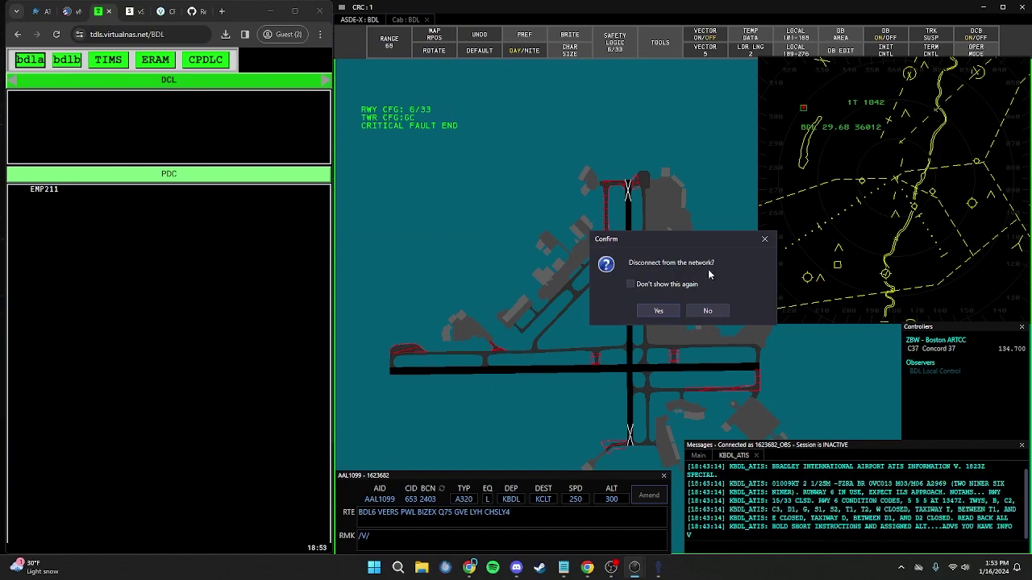
left_click(662, 310)
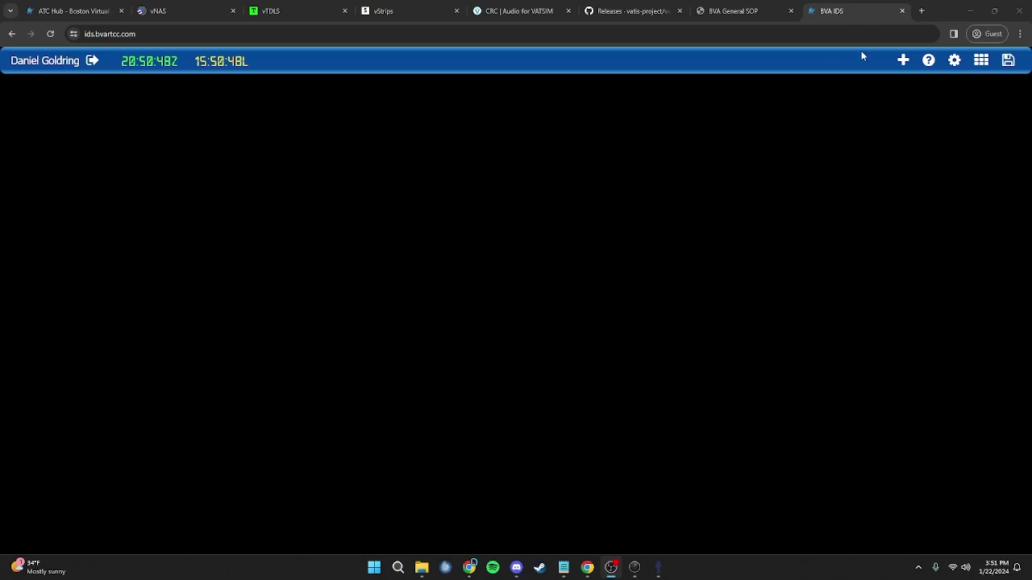
Step: In BVA IDS, add an Airport Information module for KBDL, then view its airport status form and close it without saving
left_click(904, 63)
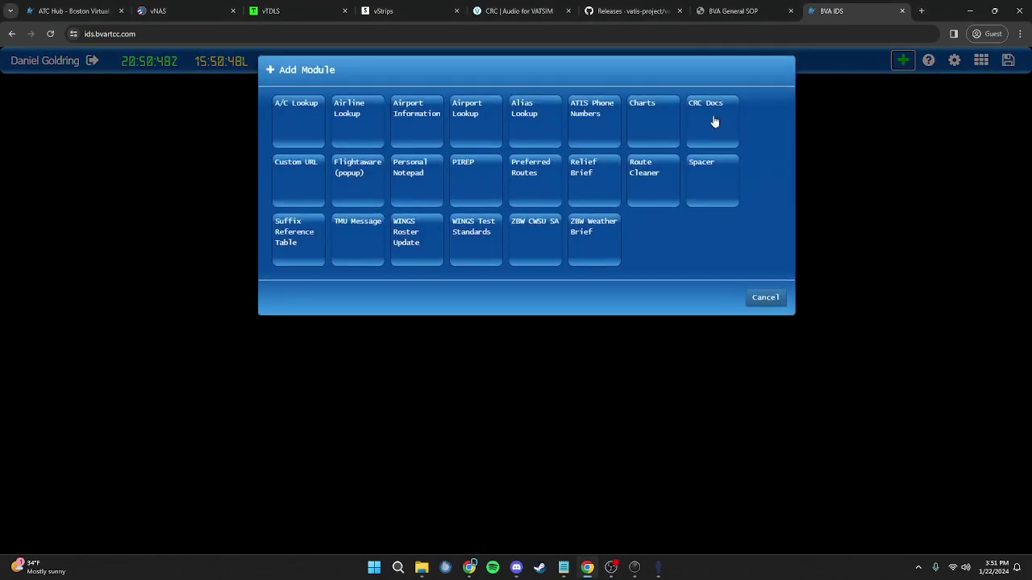
left_click(415, 129)
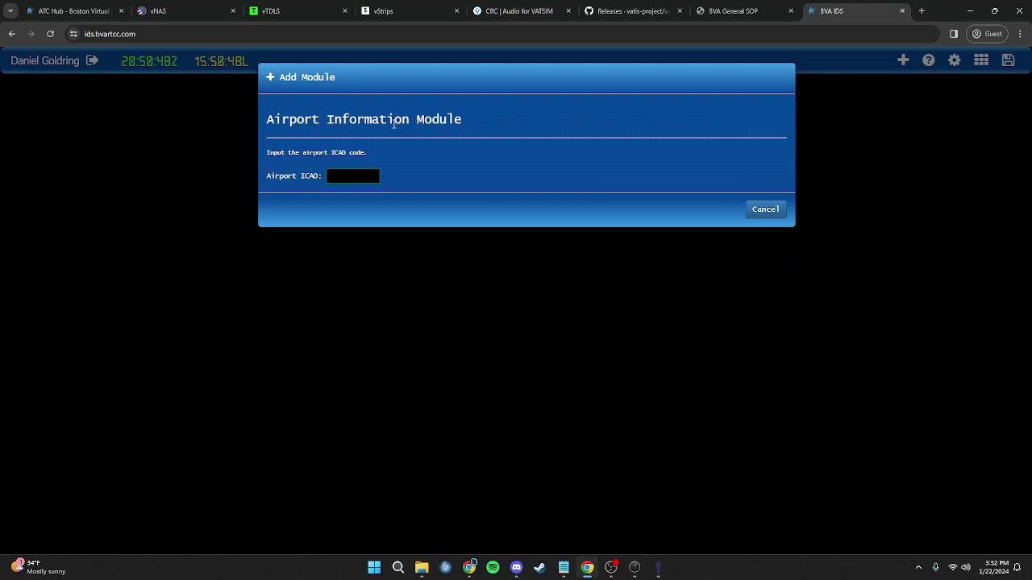
left_click(337, 178)
type("KBDL")
key("Return")
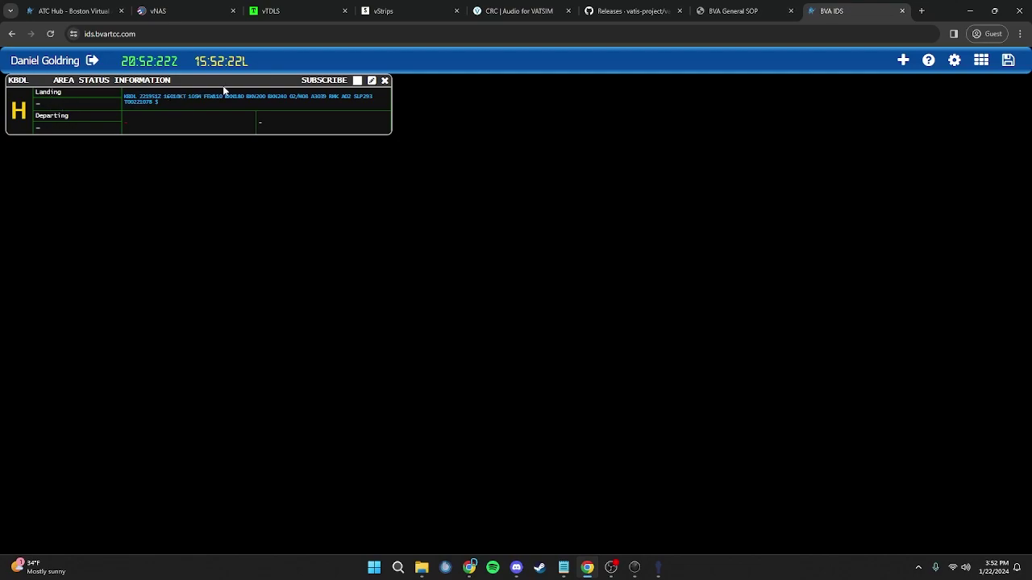
left_click(372, 81)
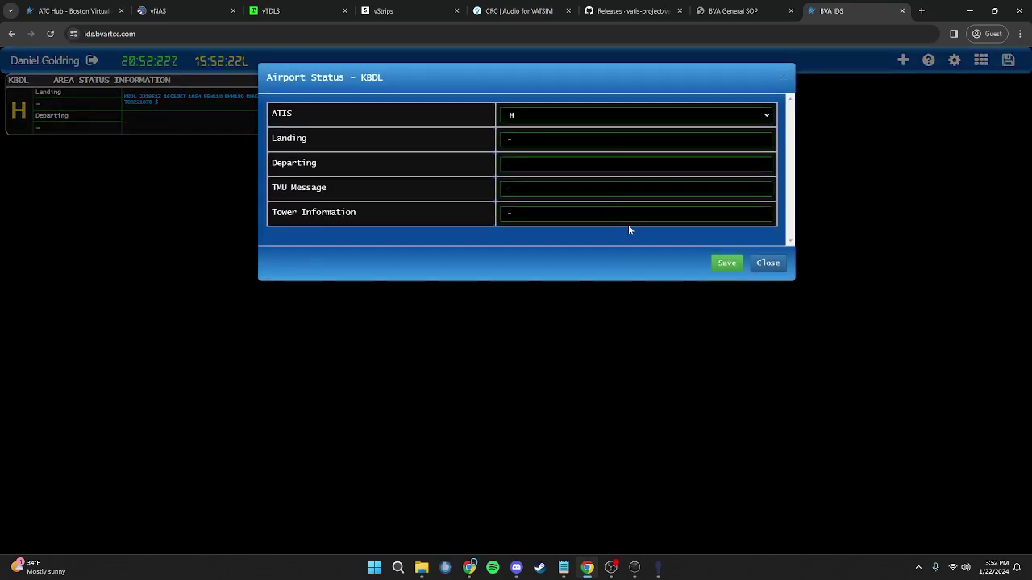
left_click(758, 263)
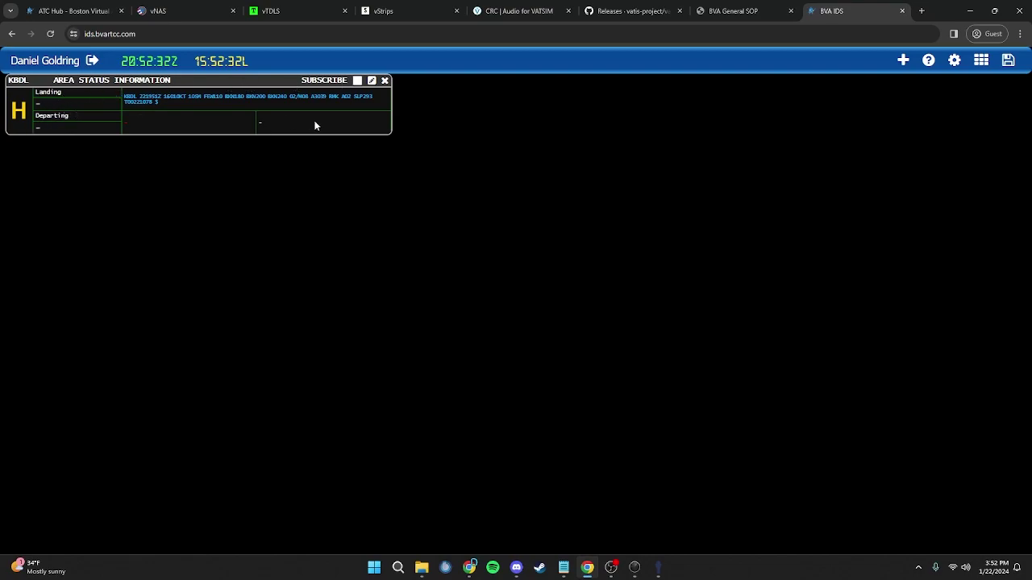
Step: Add a Preferred Routes module, look up routes from KBOS to KBDL, and close the results
left_click(902, 61)
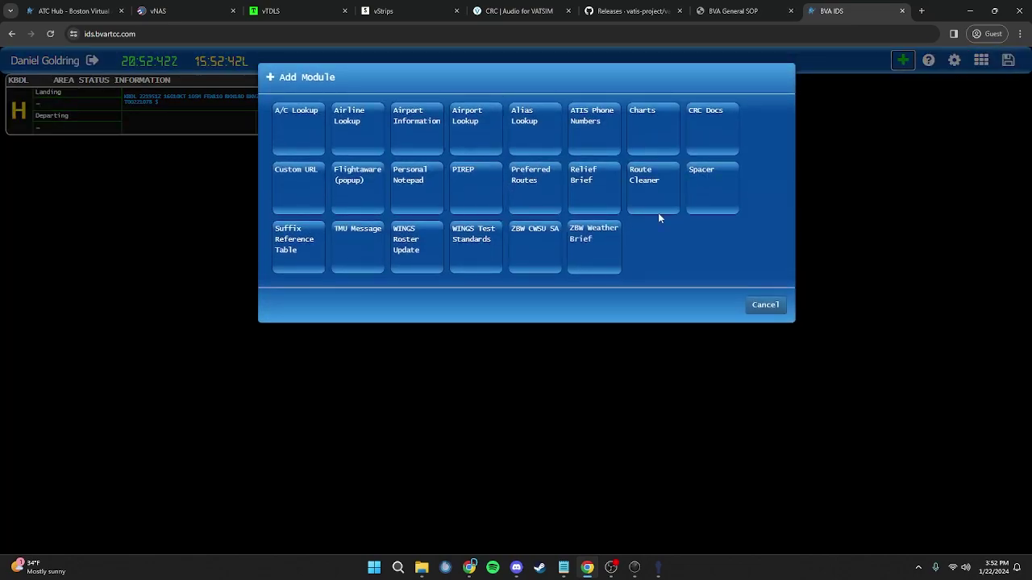
left_click(539, 182)
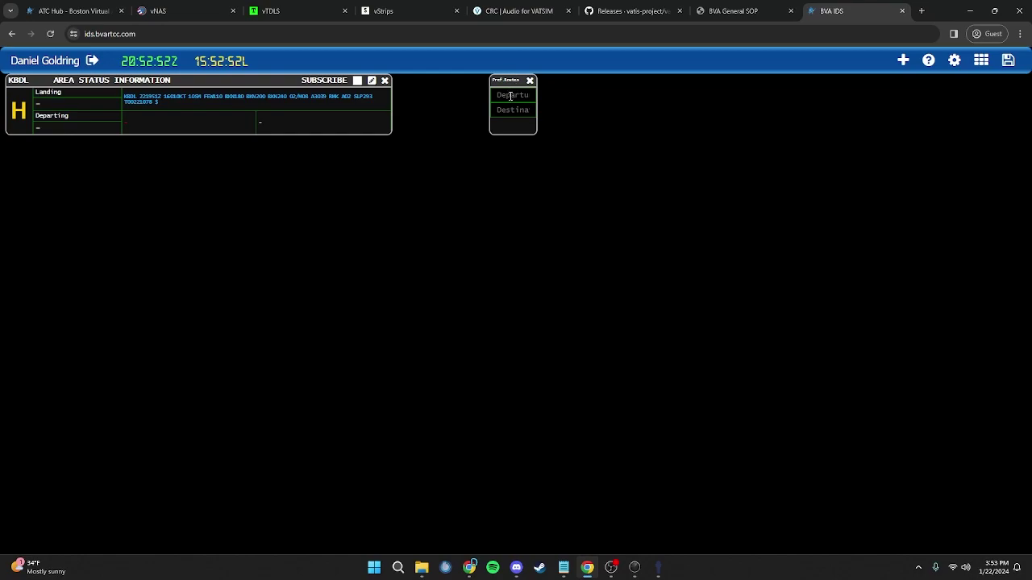
left_click(510, 95)
type("kbos")
key("Tab")
type("kbdl")
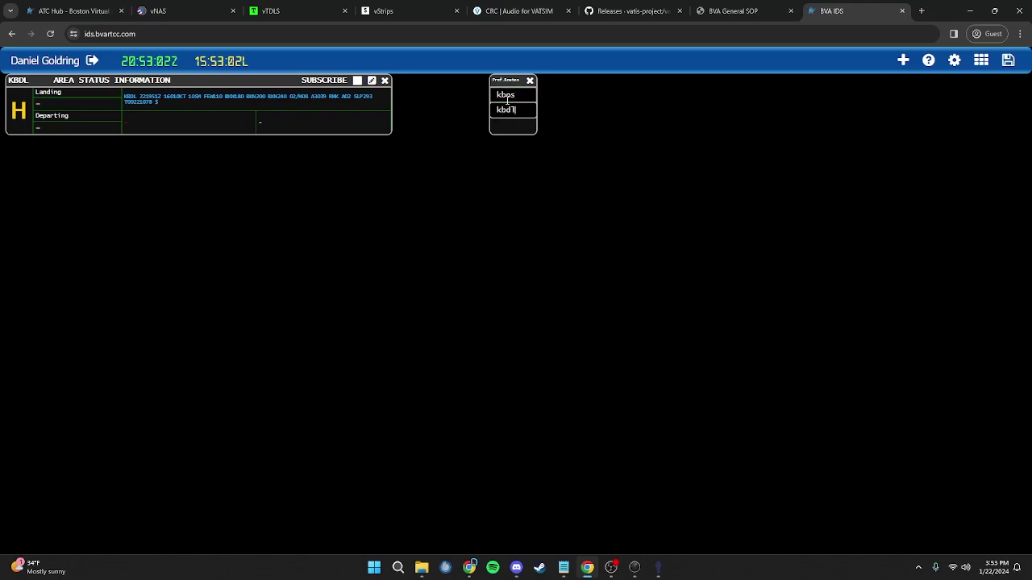
key("Return")
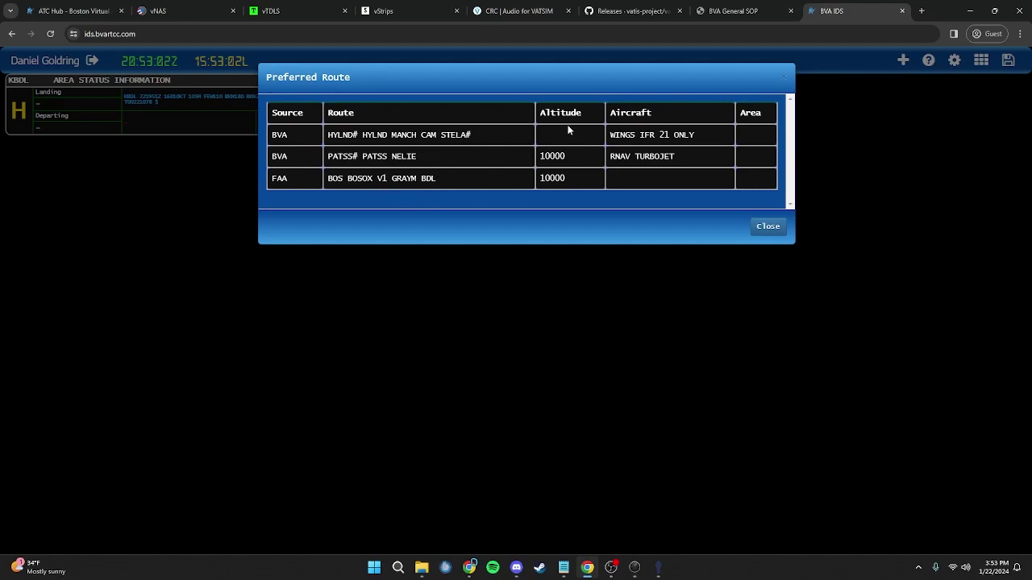
left_click(776, 225)
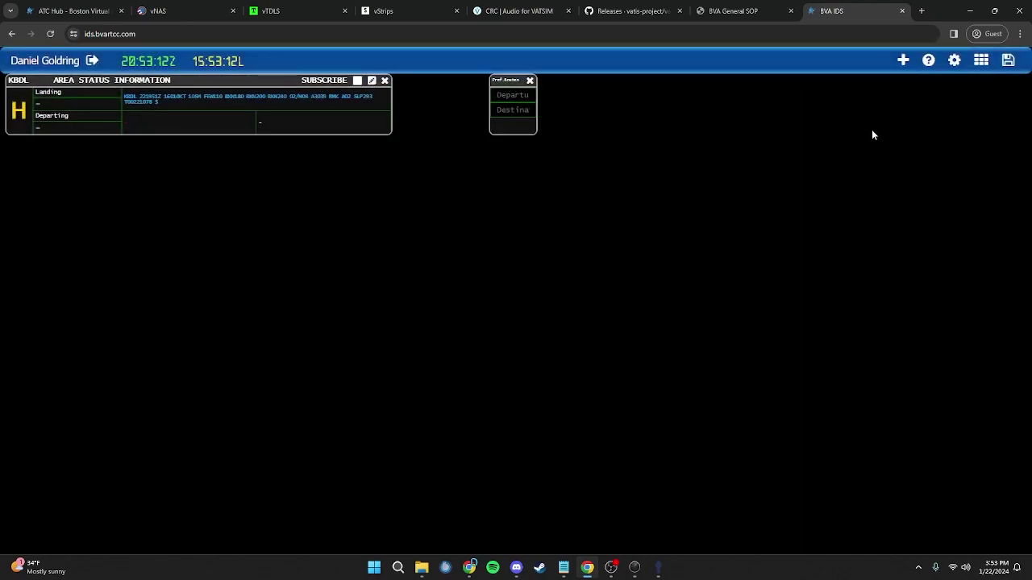
Step: Open the list of available IDS modules for adding another module
left_click(903, 60)
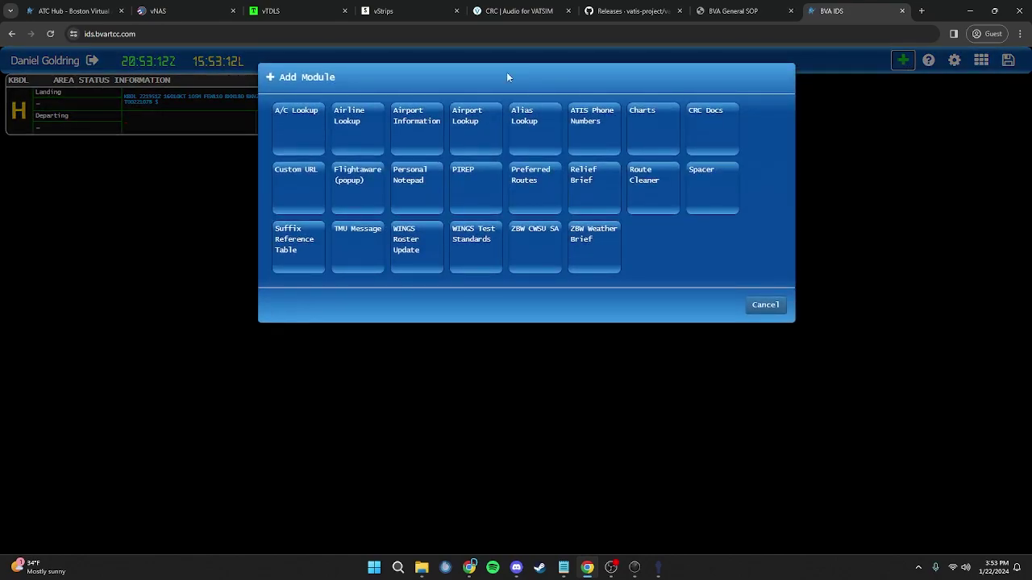